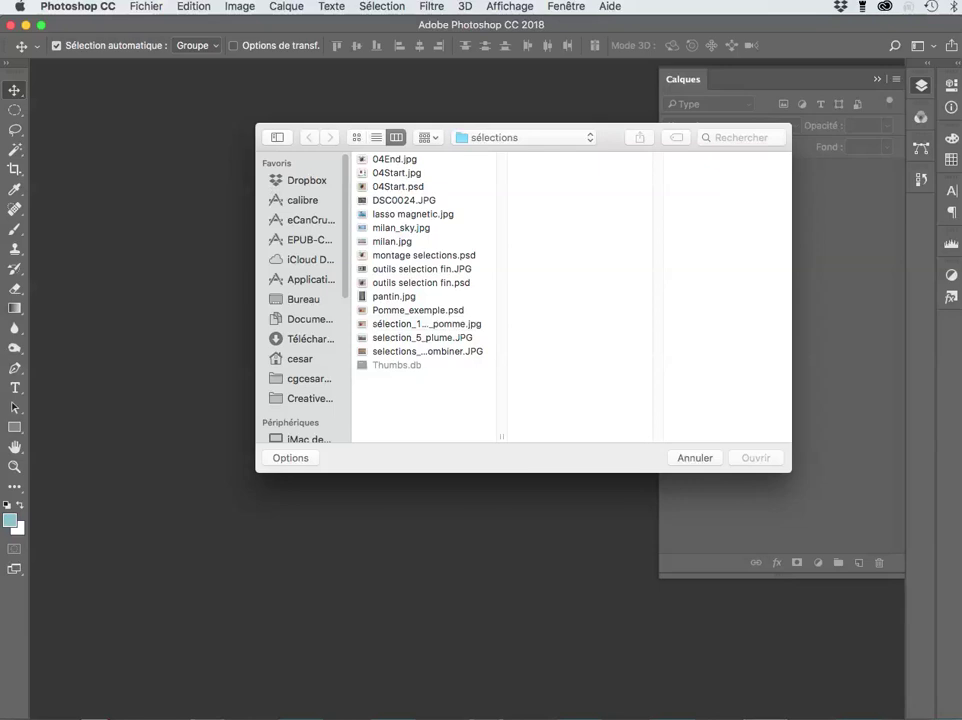
# - Open sélection_1_exemple_pomme.jpg from the sélections folder, keeping its embedded colour profile
pyautogui.click(426, 324)
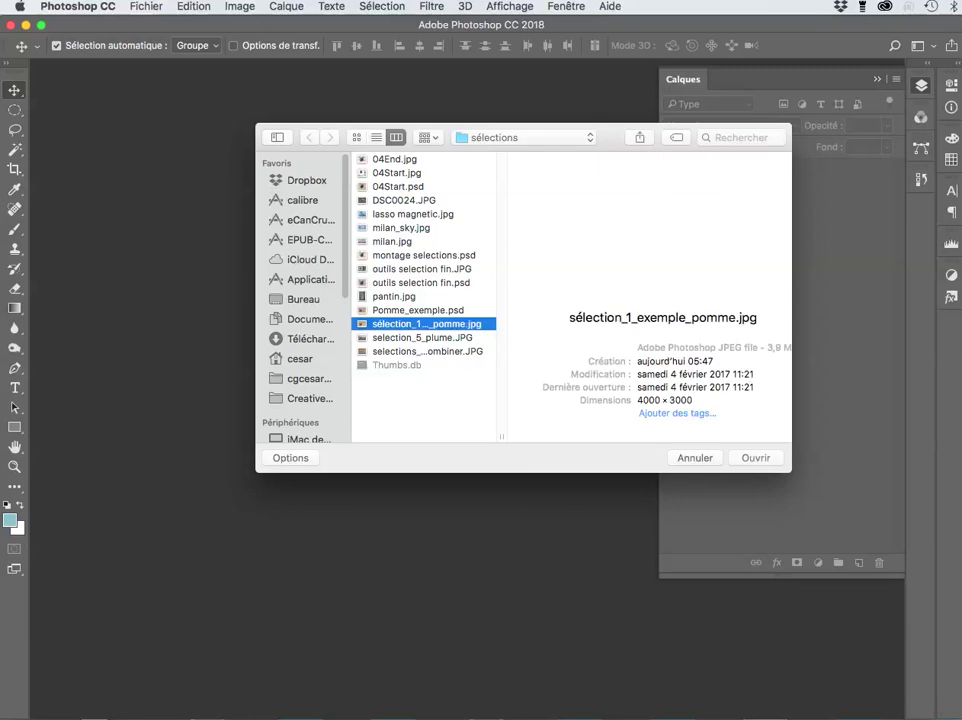
pyautogui.press('Return')
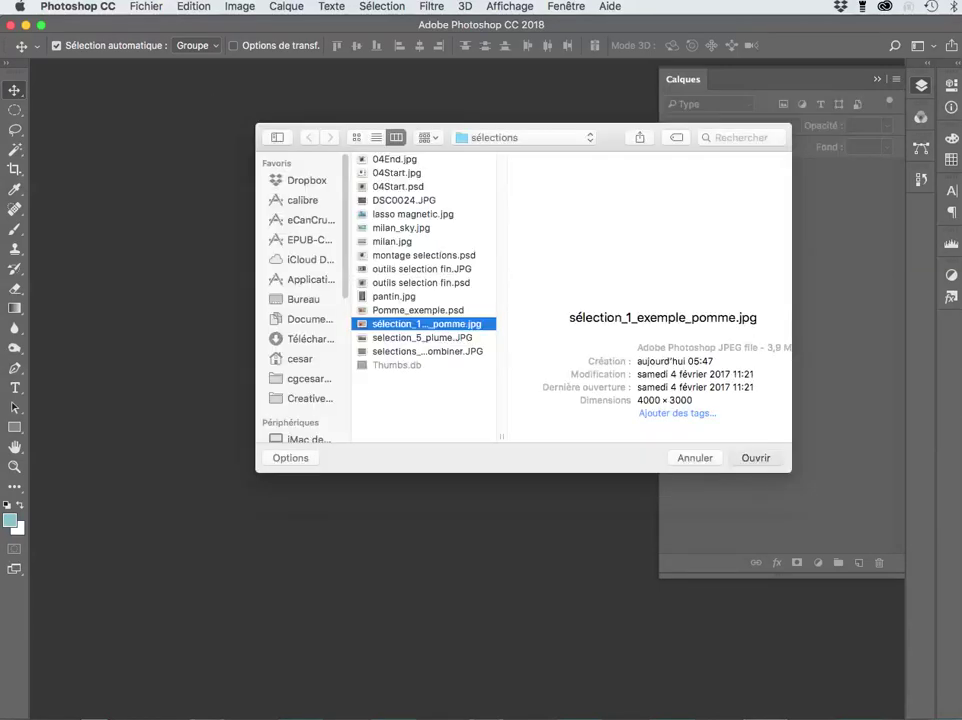
pyautogui.press('Return')
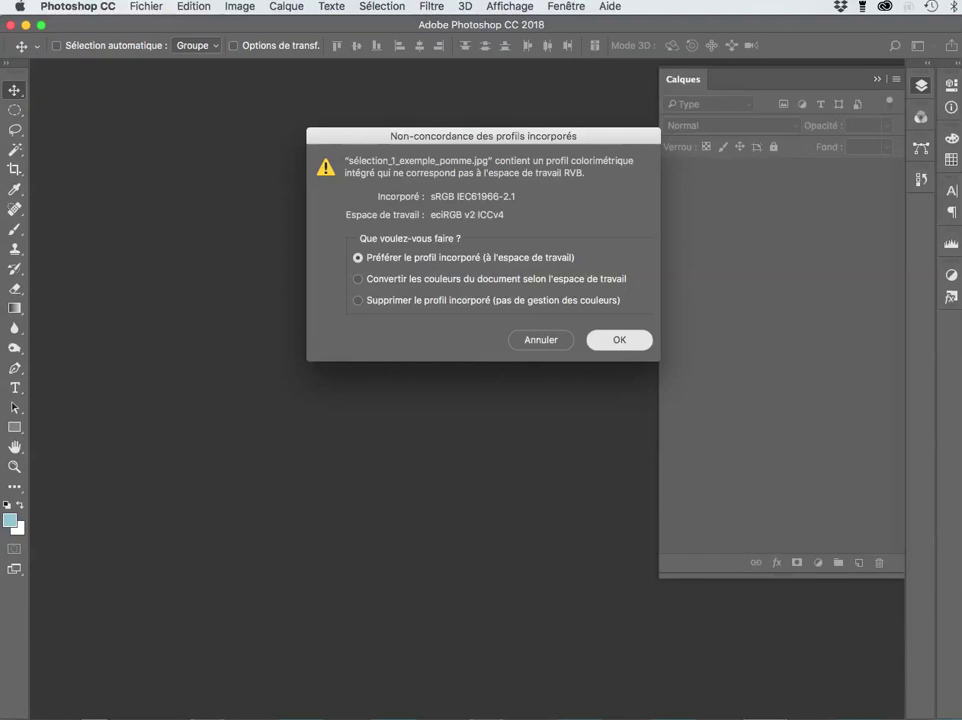
pyautogui.press('Return')
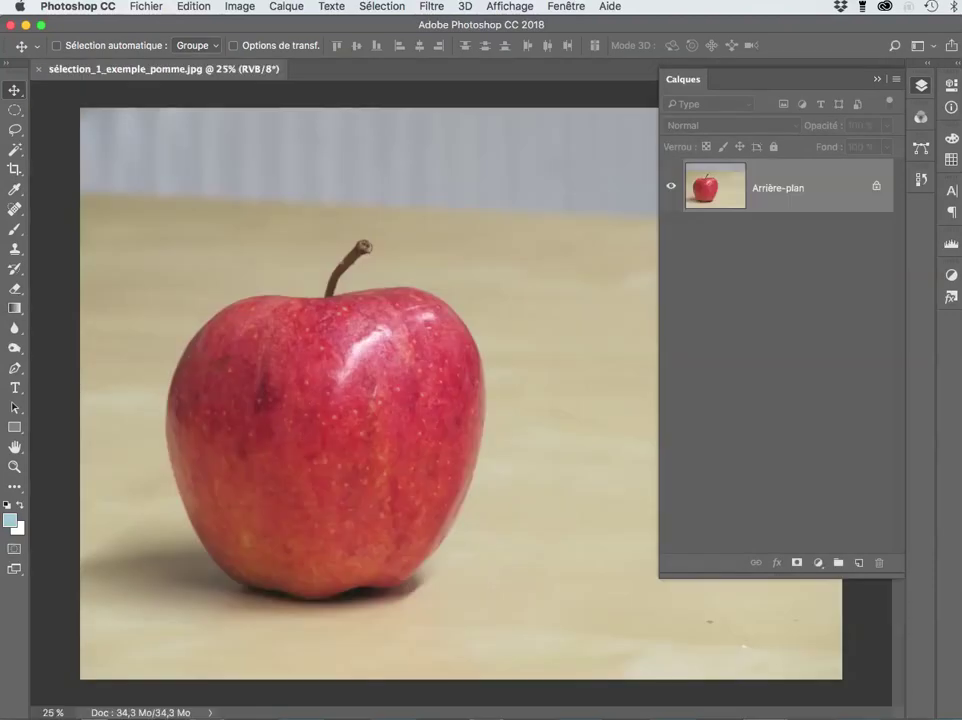
# - Open Pomme_exemple.psd from the sélections folder, keeping its embedded colour profile
pyautogui.press('super+o')
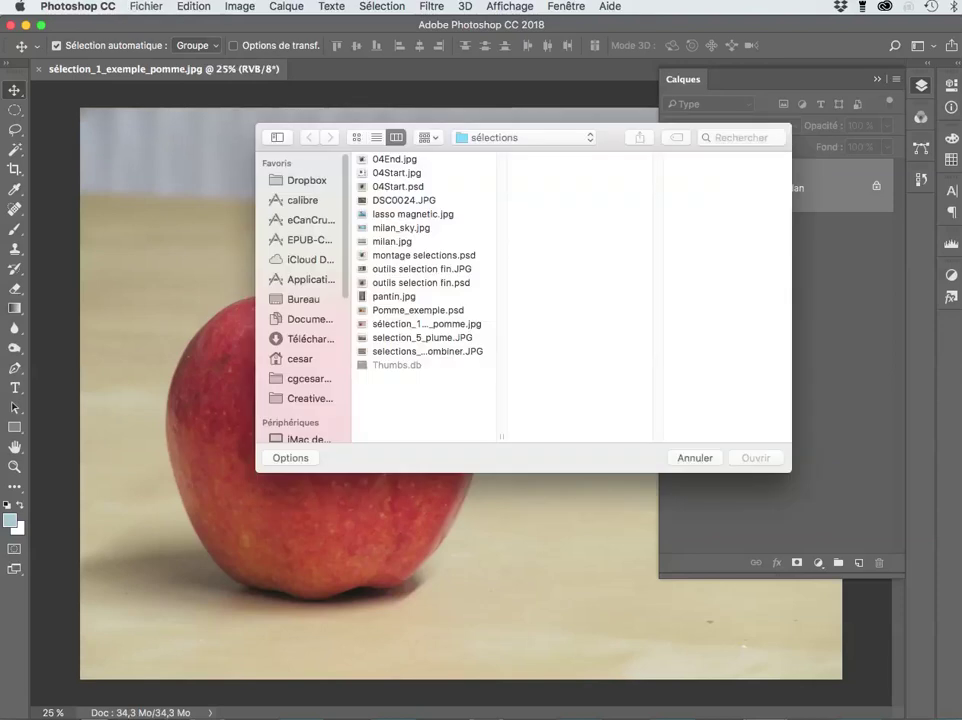
pyautogui.click(417, 310)
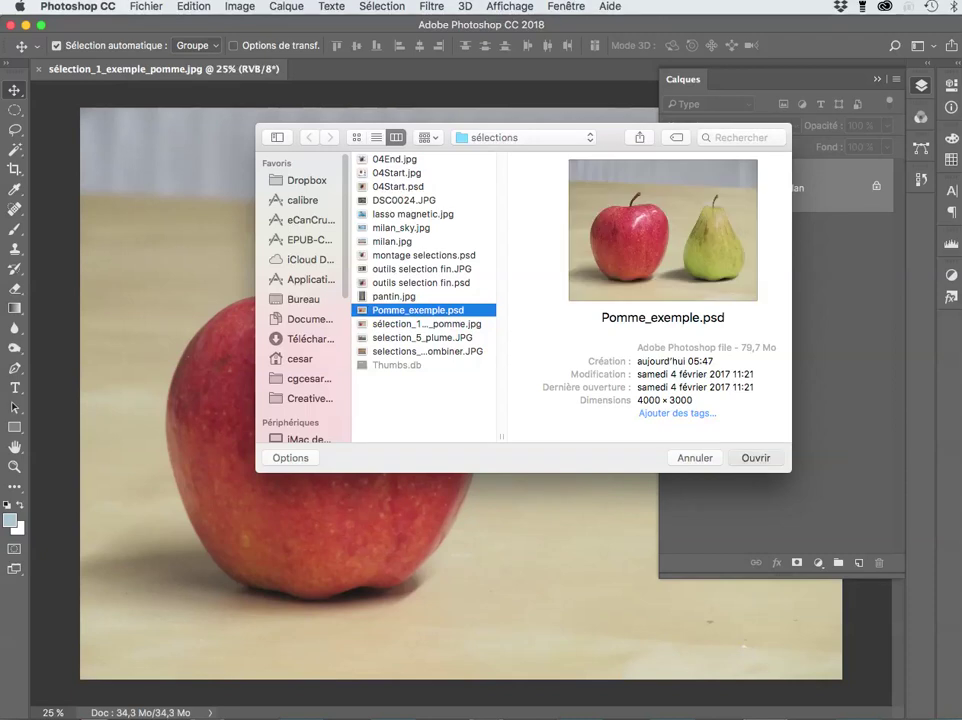
pyautogui.press('Return')
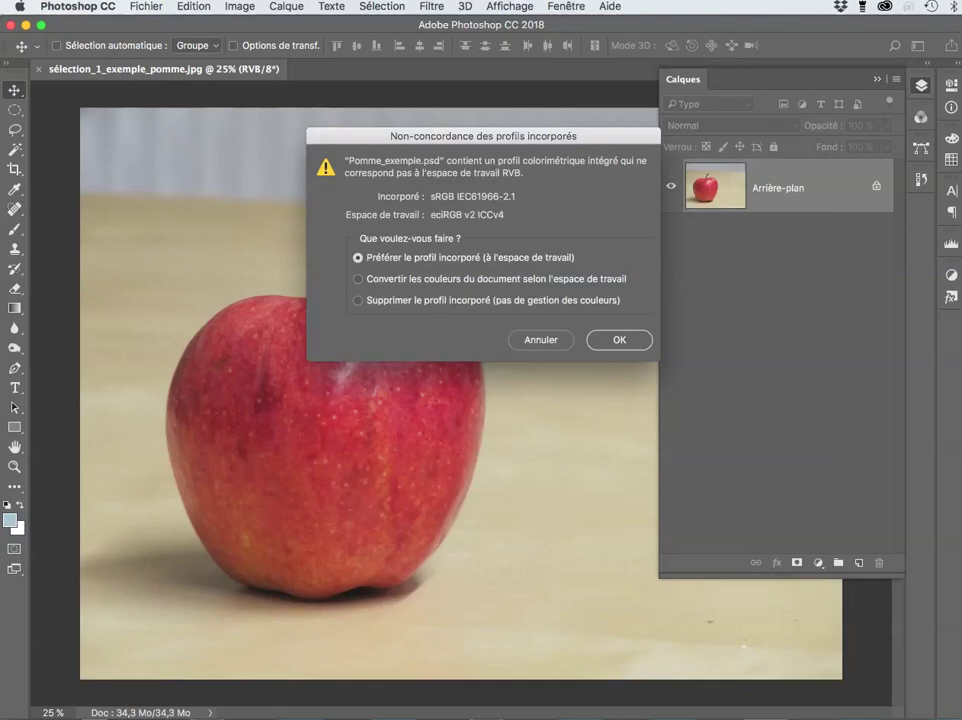
pyautogui.press('Return')
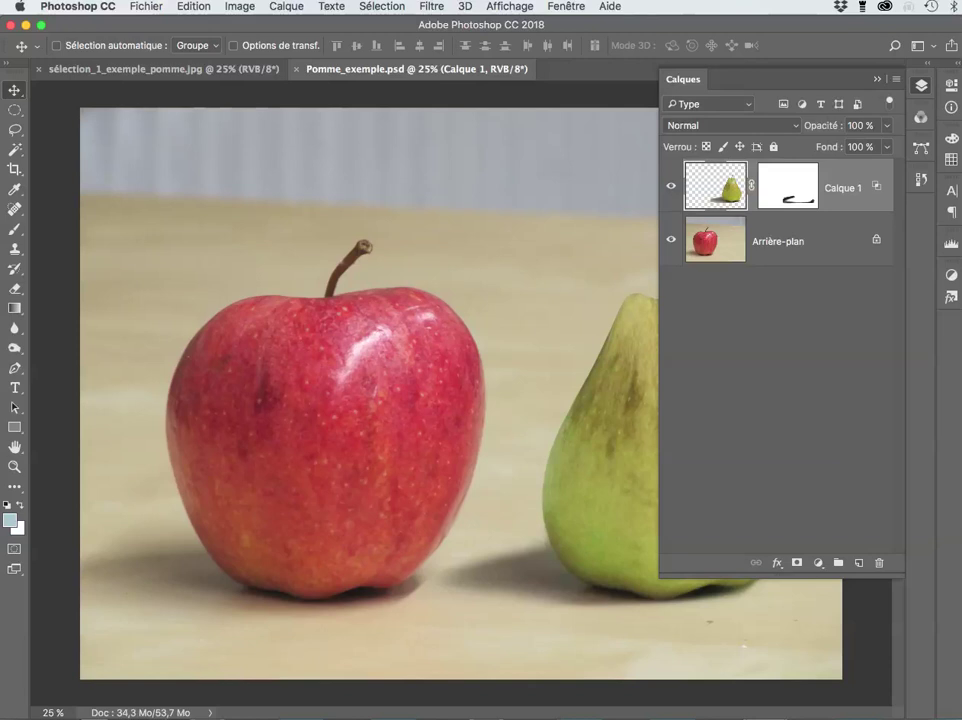
# - Hide the layers list and arrange the two open documents side by side as two vertical tiles
pyautogui.press('F7')
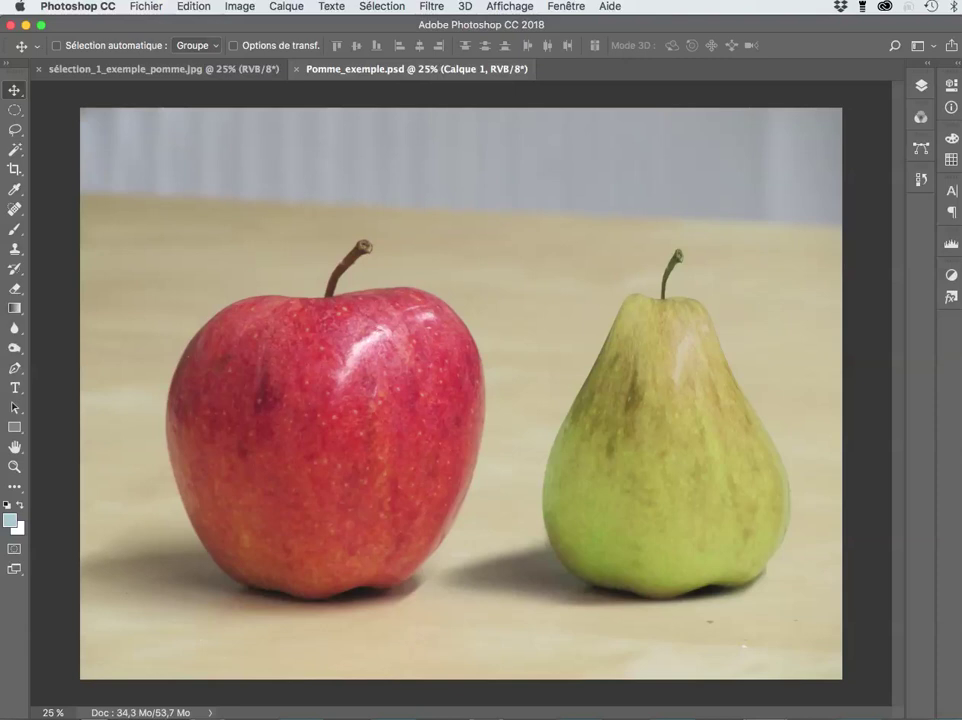
pyautogui.click(56, 45)
pyautogui.press('super+minus')
pyautogui.press('super+minus')
pyautogui.press('super+minus')
pyautogui.press('super+minus')
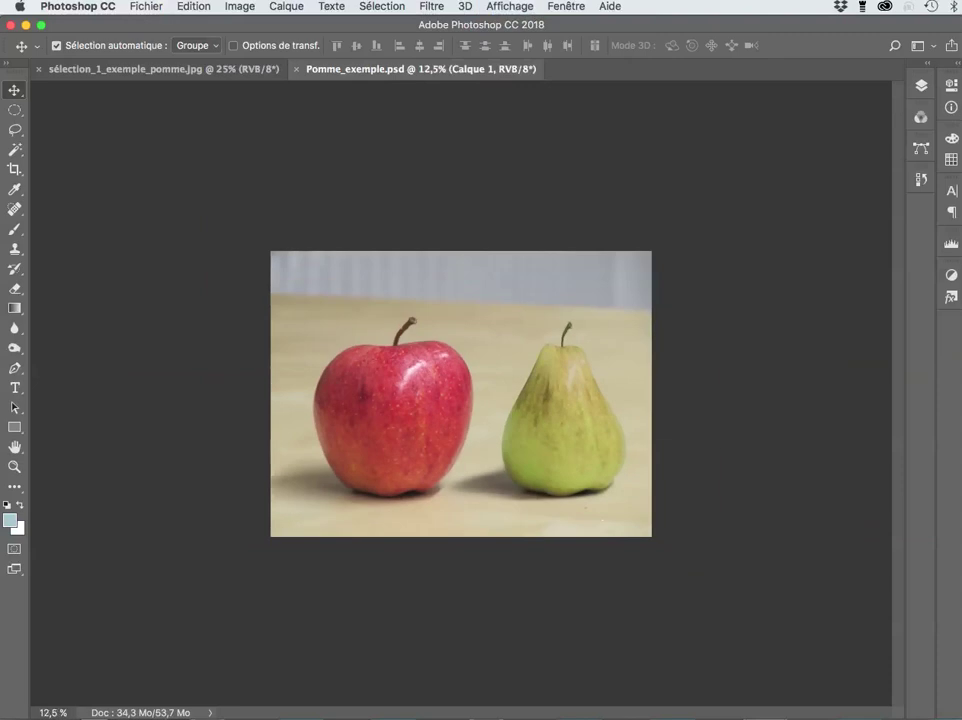
pyautogui.click(56, 45)
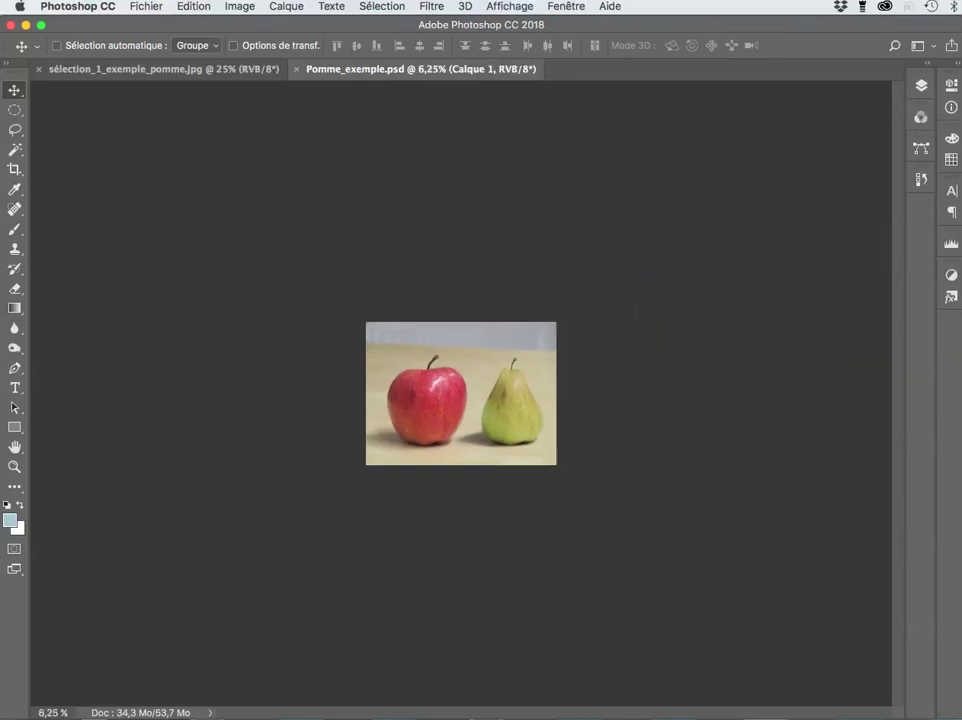
pyautogui.click(566, 6)
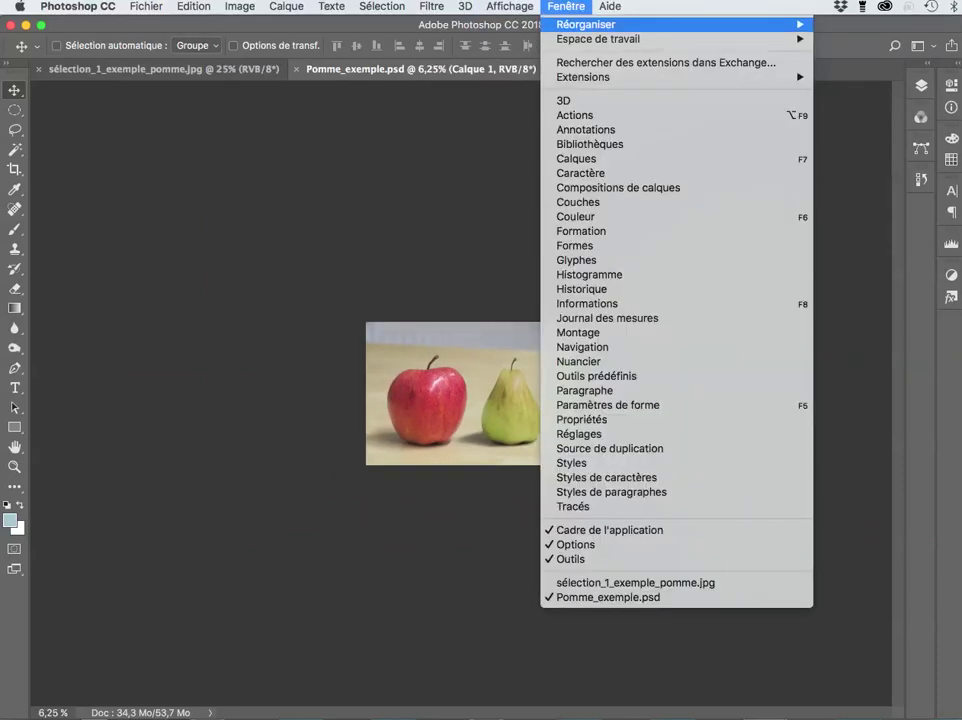
pyautogui.moveTo(600, 24)
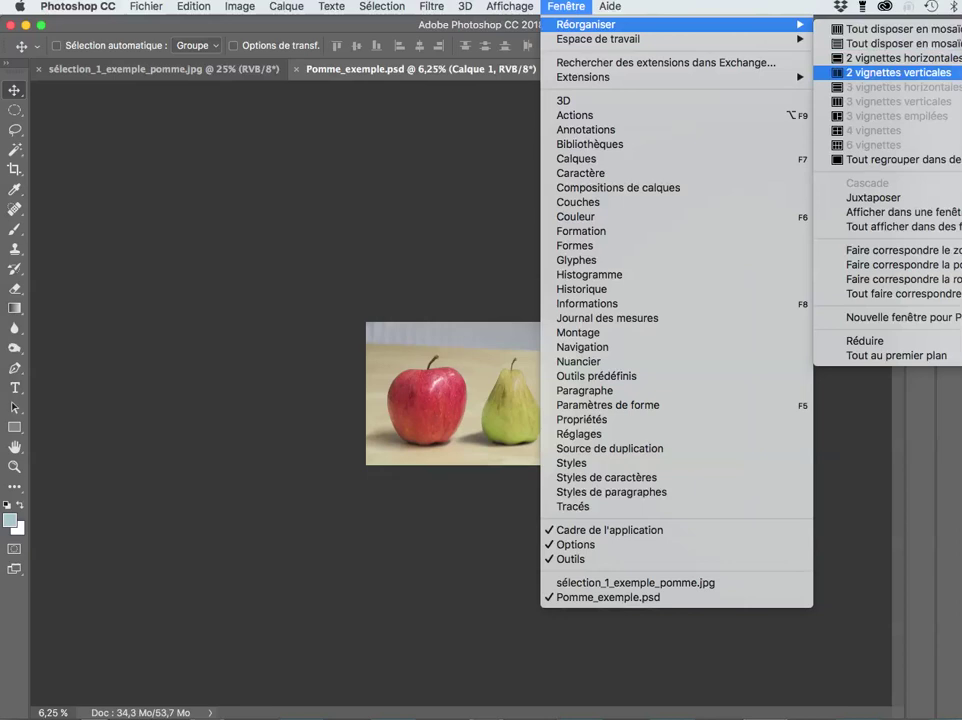
pyautogui.click(898, 72)
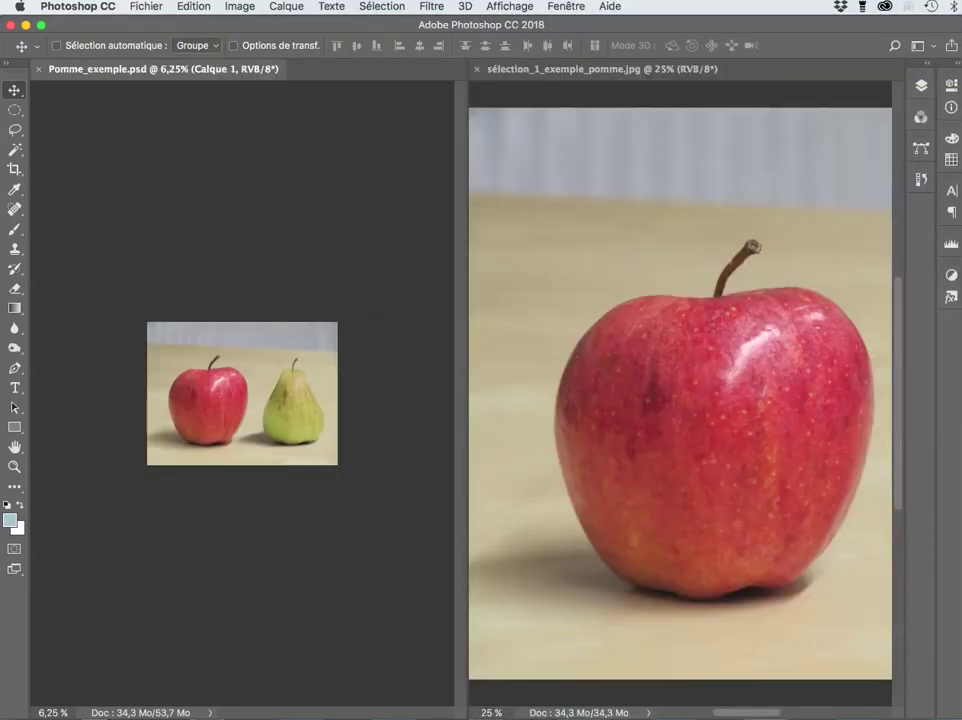
# - Shrink the Pomme_exemple.psd tile to a narrow strip that just fits its image at 3 % zoom
pyautogui.moveTo(465, 380); pyautogui.dragTo(196, 380)
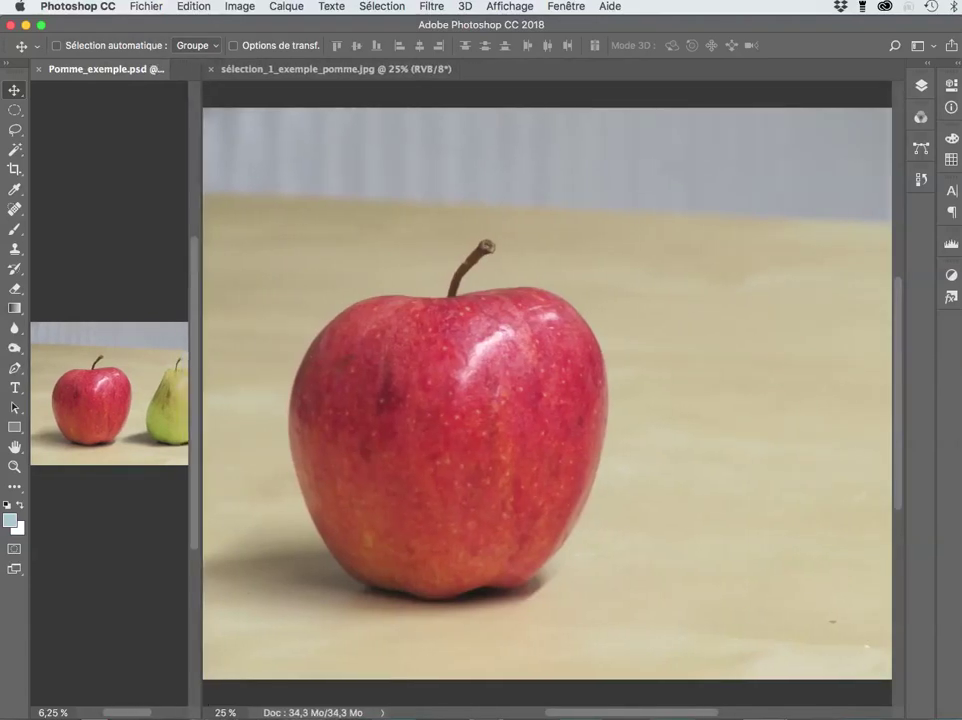
pyautogui.click(56, 45)
pyautogui.press('super+minus')
pyautogui.press('super+minus')
pyautogui.press('super+minus')
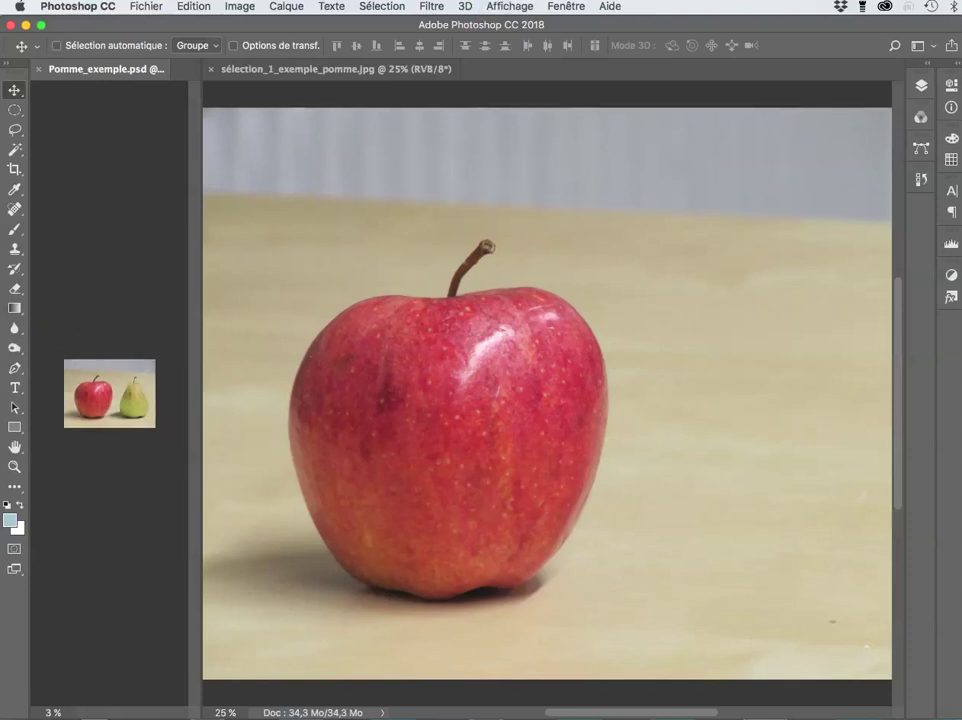
pyautogui.moveTo(196, 390); pyautogui.dragTo(137, 390)
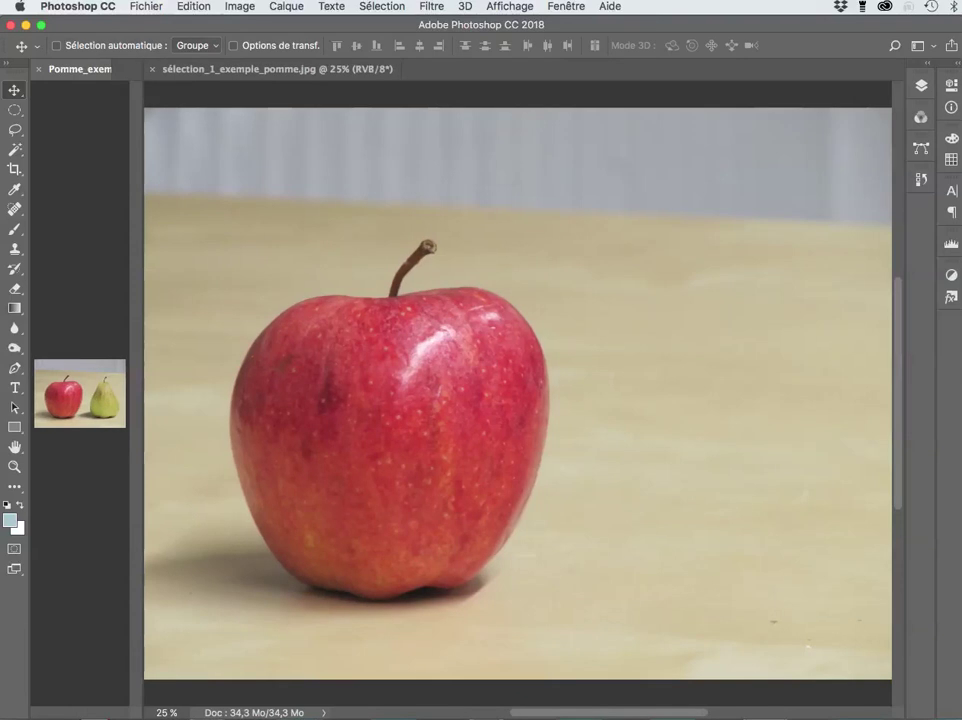
# - Make sélection_1_exemple_pomme.jpg the active document and show its whole image at 16.67 % zoom
pyautogui.hotkey('ctrl', 'Tab')
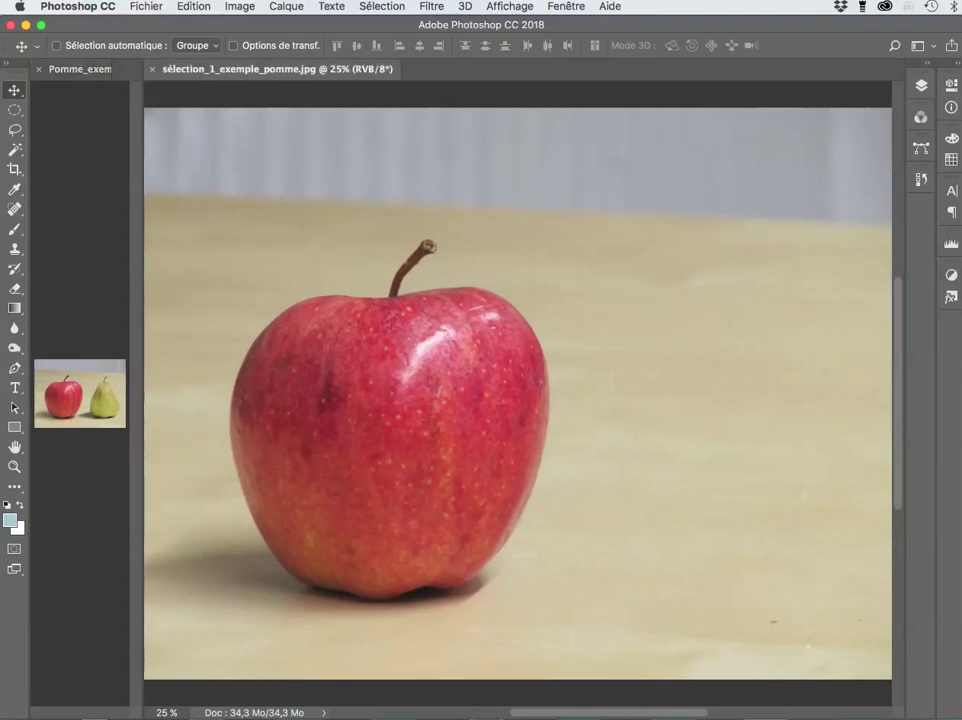
pyautogui.scroll(1, 610, 380)
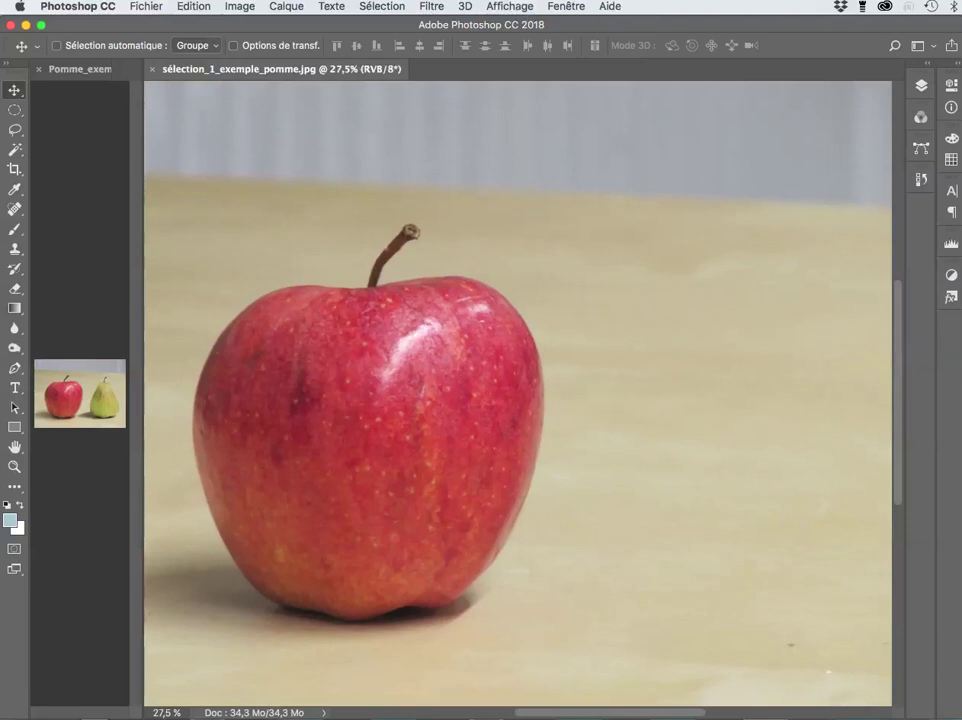
pyautogui.press('super+minus')
pyautogui.press('super+minus')
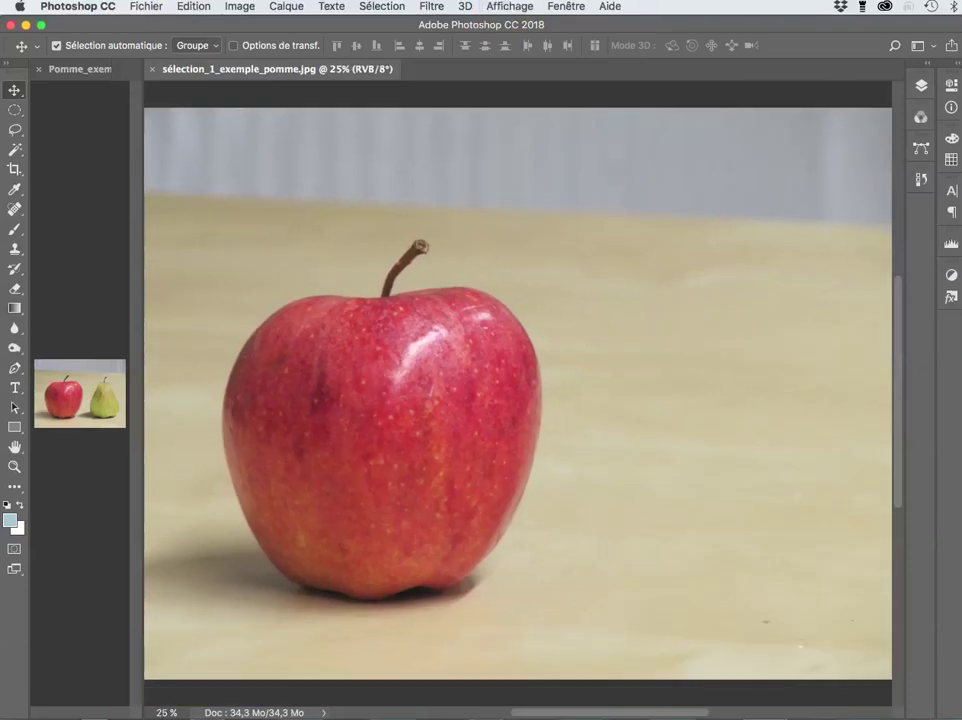
pyautogui.press('super+0')
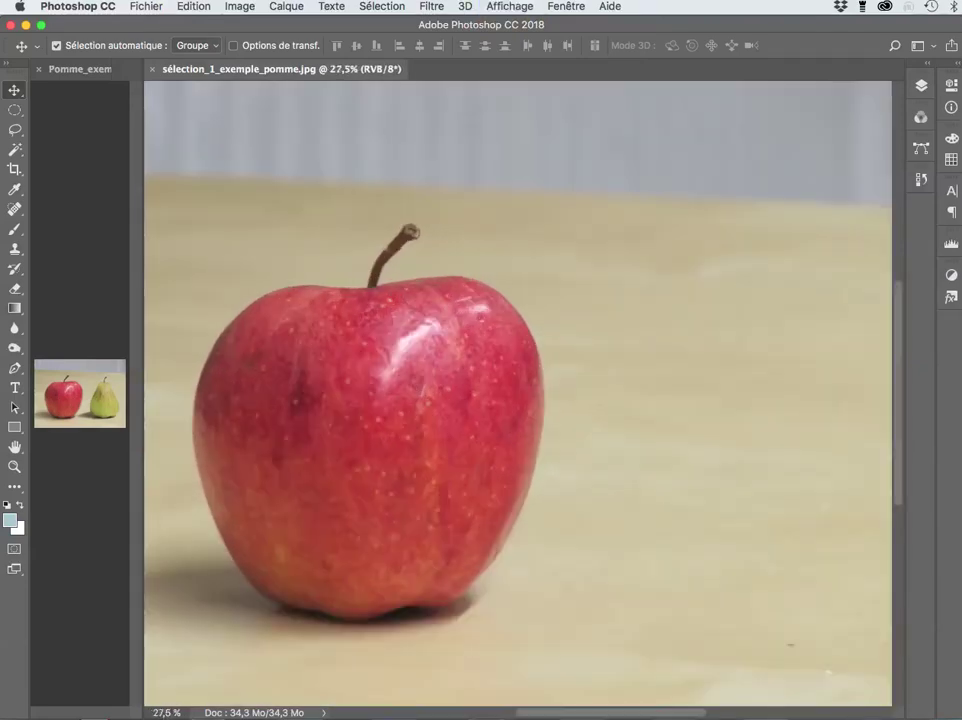
pyautogui.press('super+minus')
pyautogui.press('super+minus')
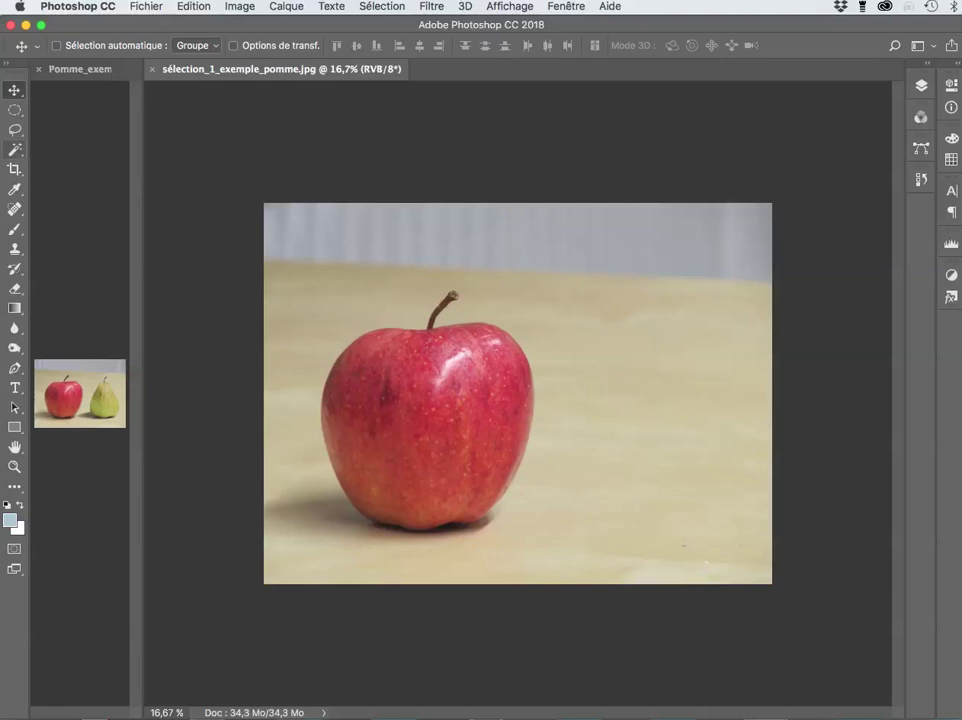
# - Switch to the Quick Selection tool and select the apple automatically with Select Subject
pyautogui.click(15, 150)
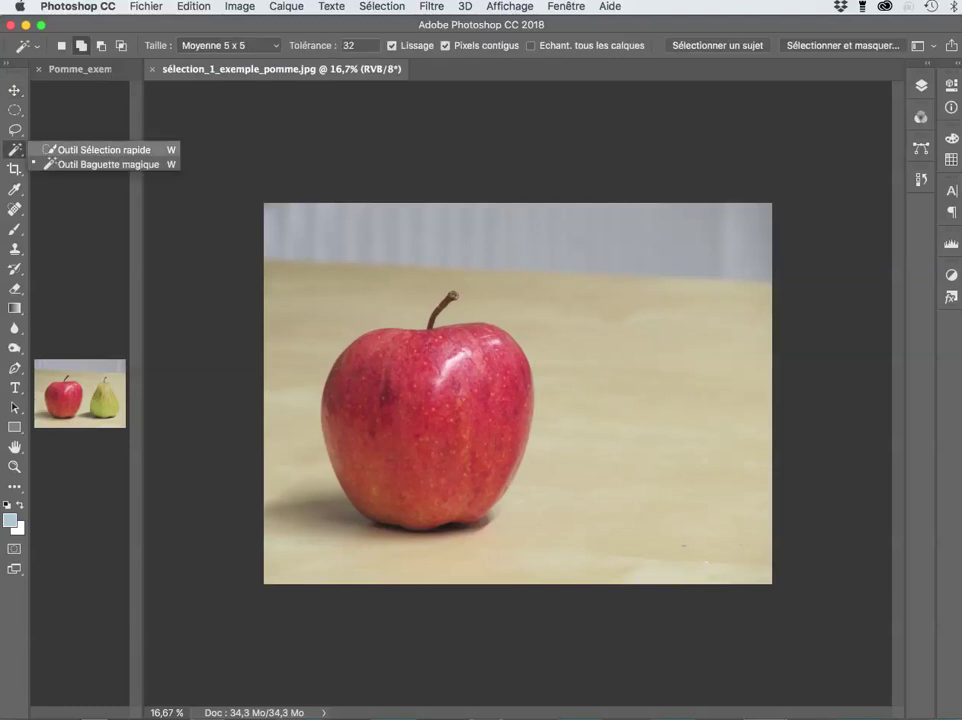
pyautogui.click(95, 150)
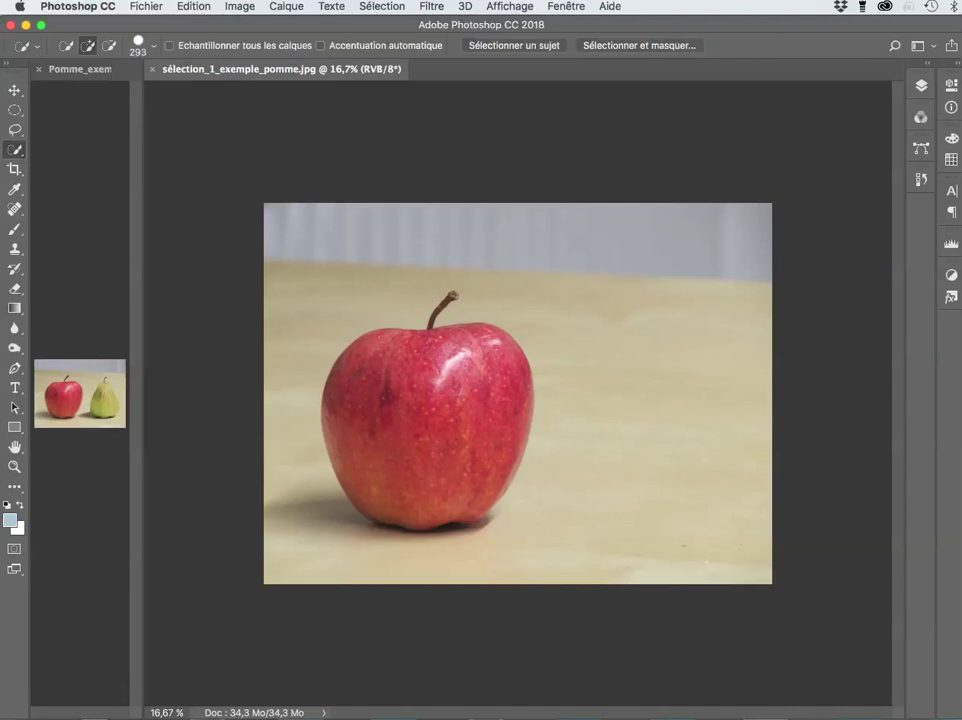
pyautogui.click(15, 150)
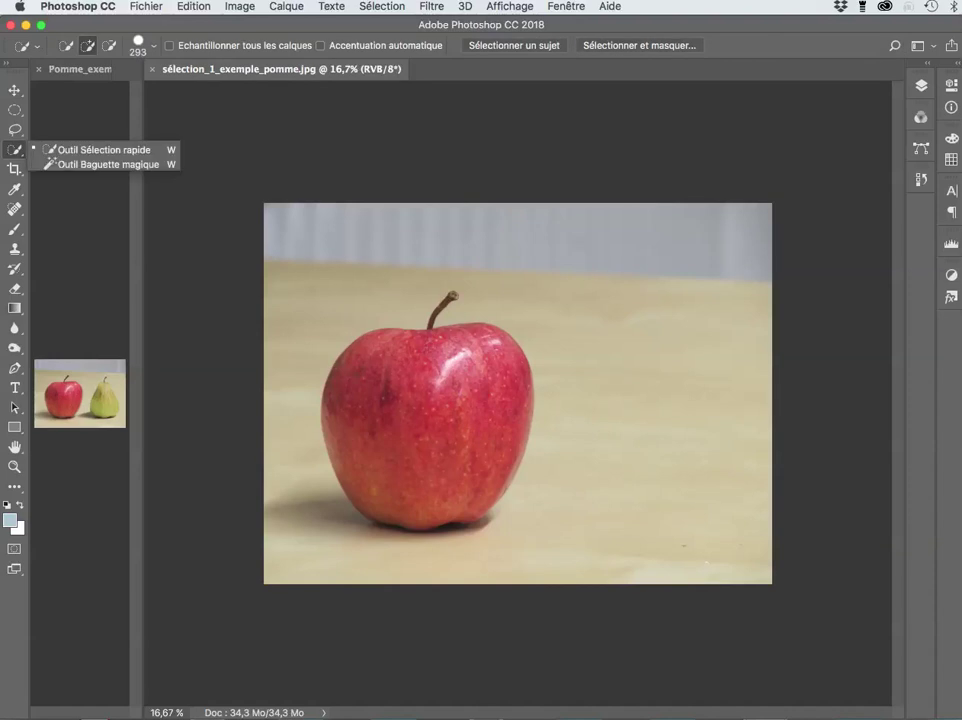
pyautogui.press('Escape')
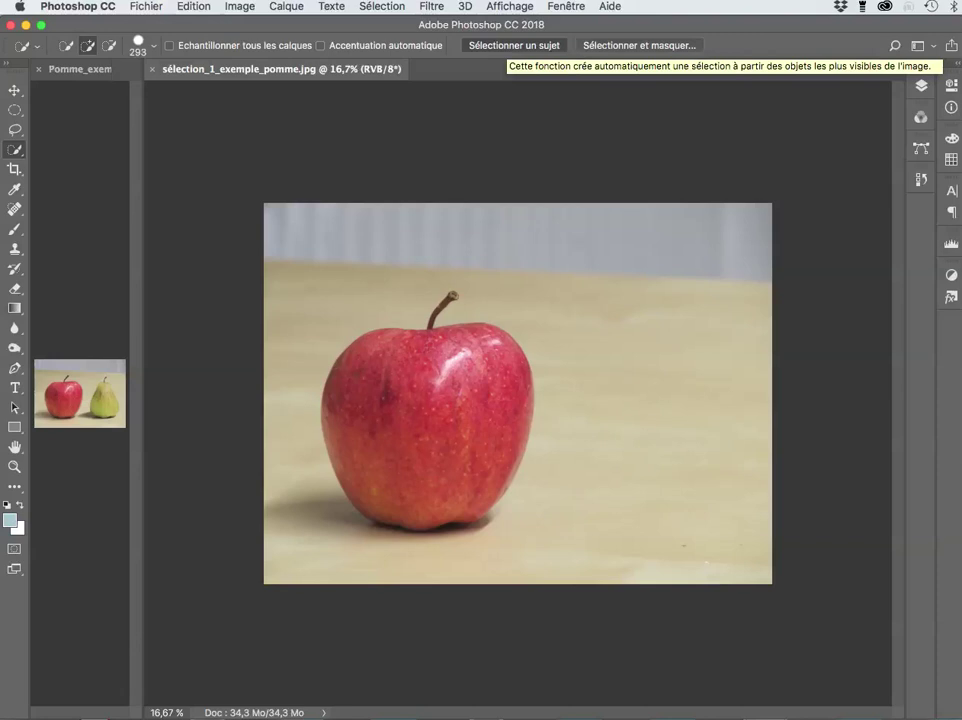
pyautogui.click(515, 45)
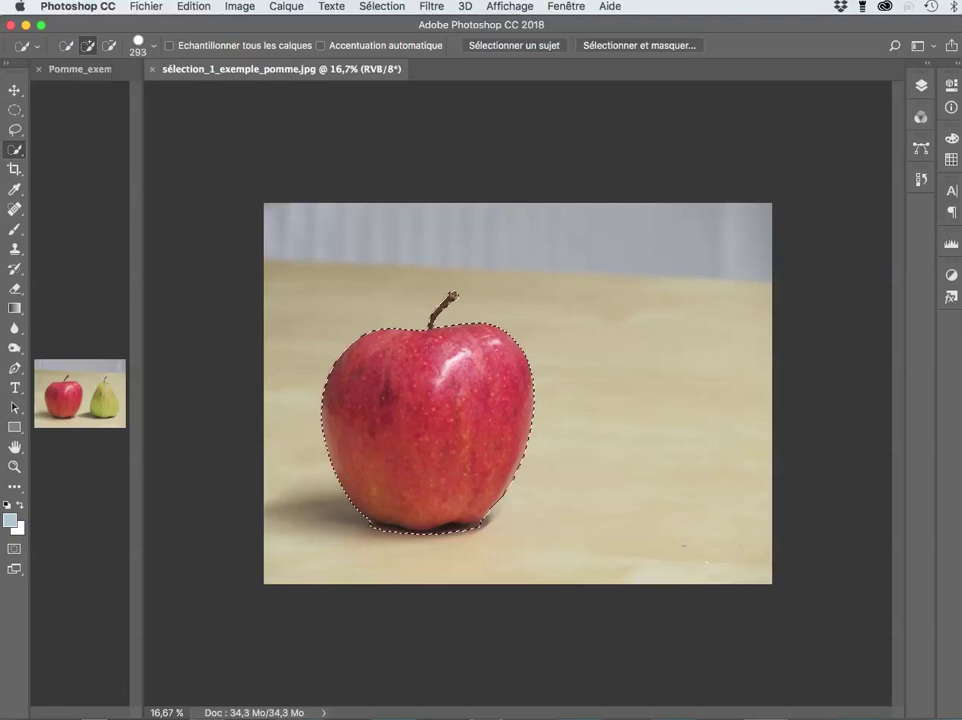
# - Compare the apple's selection edge as an outline and as a Quick Mask overlay, leaving Quick Mask mode on
pyautogui.press('q')
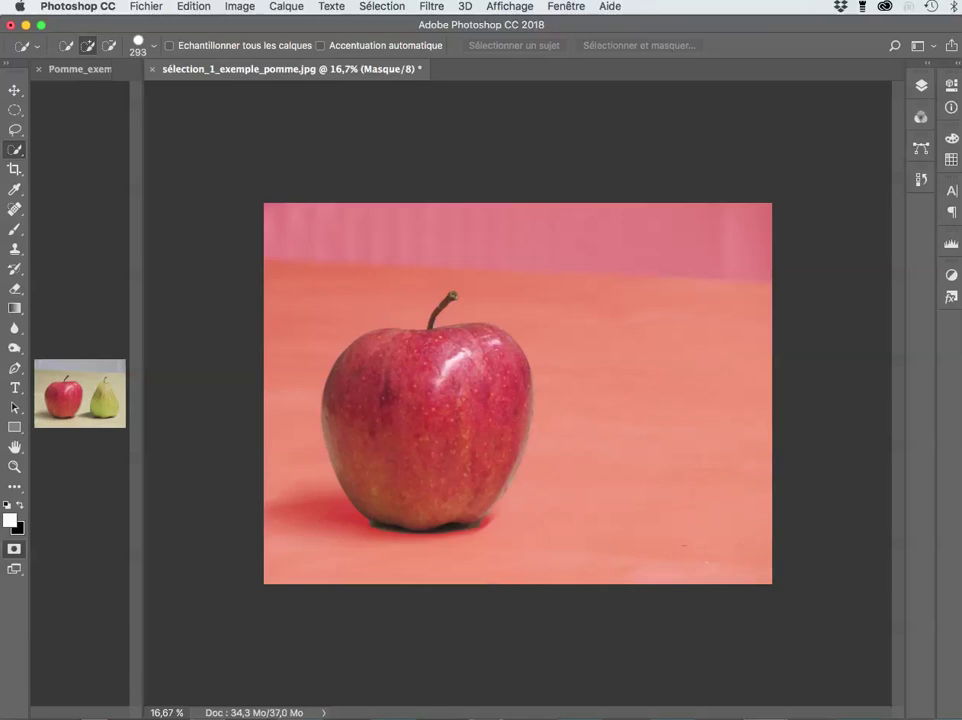
pyautogui.scroll(3, 522, 490)
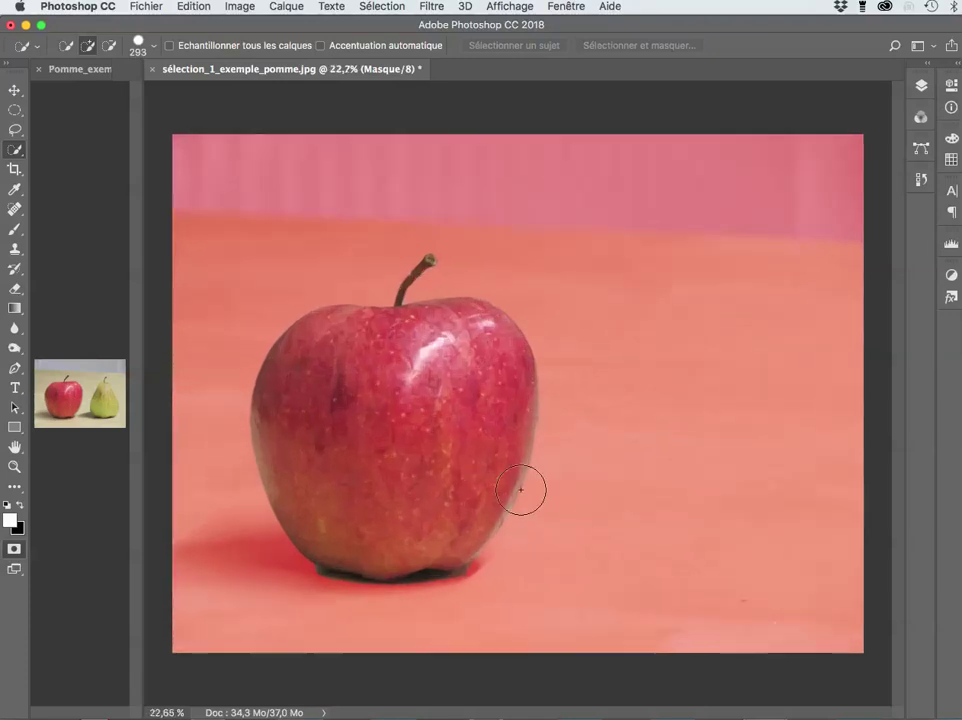
pyautogui.scroll(-5, 522, 490)
pyautogui.press('q')
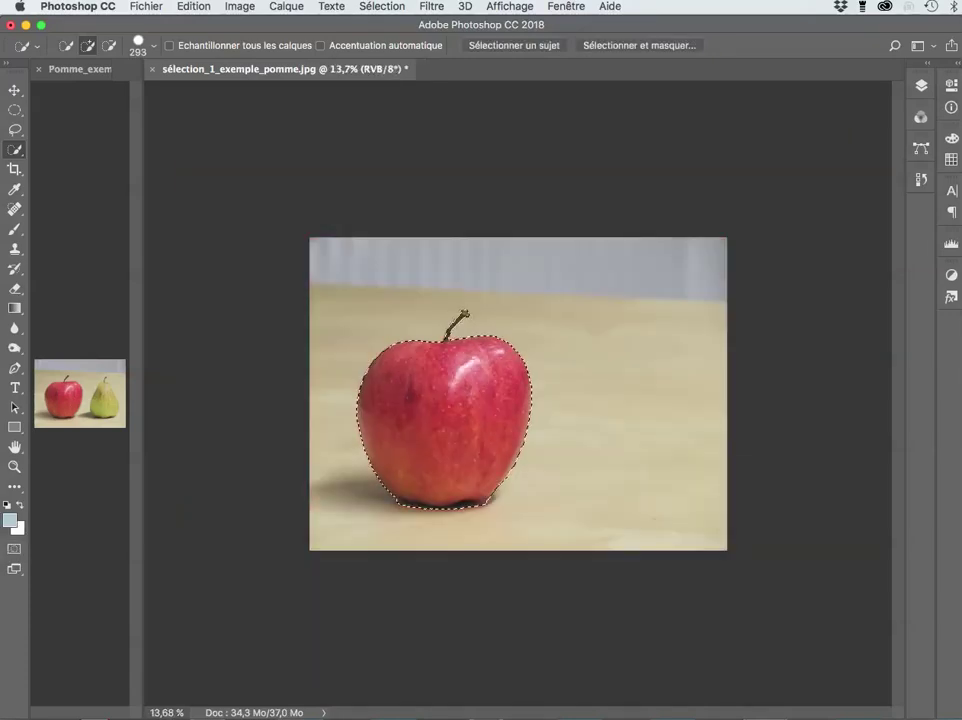
pyautogui.press('q')
pyautogui.press('q')
pyautogui.press('q')
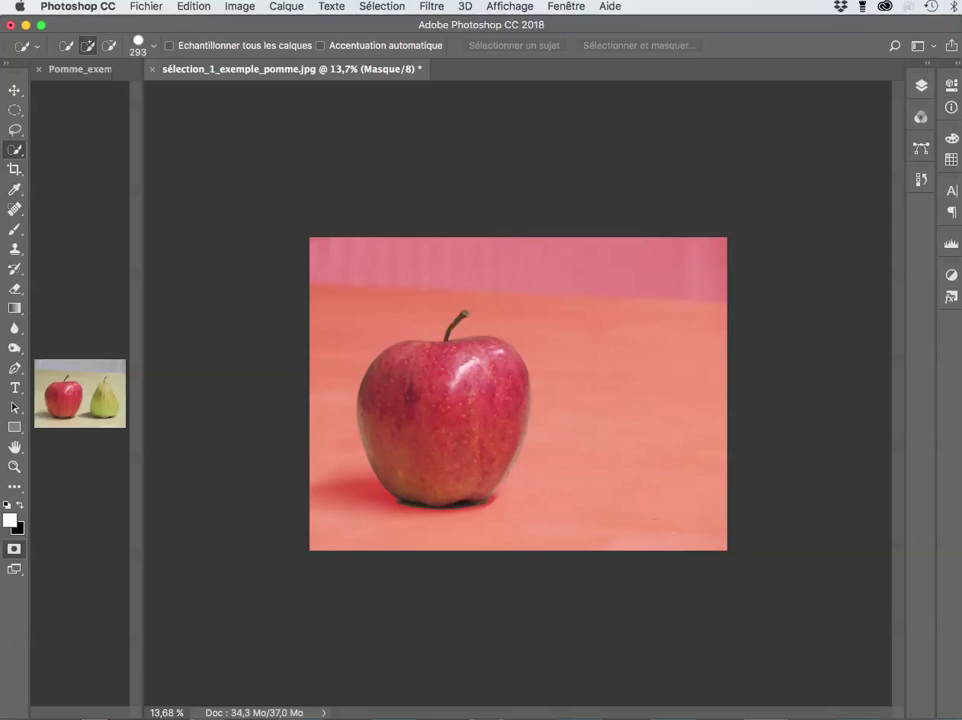
pyautogui.press('q')
pyautogui.press('q')
# - Add the shadow under the apple to the selection in Quick Mask with a soft white 92 px brush at 0 % hardness, and exit Quick Mask
pyautogui.scroll(5, 460, 505)
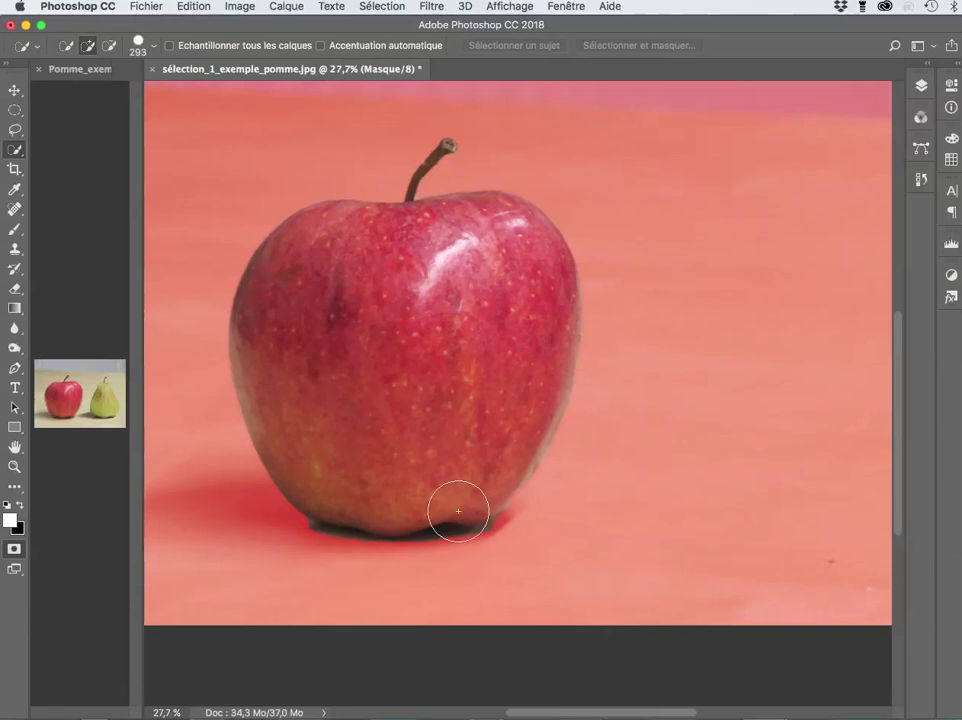
pyautogui.press('x')
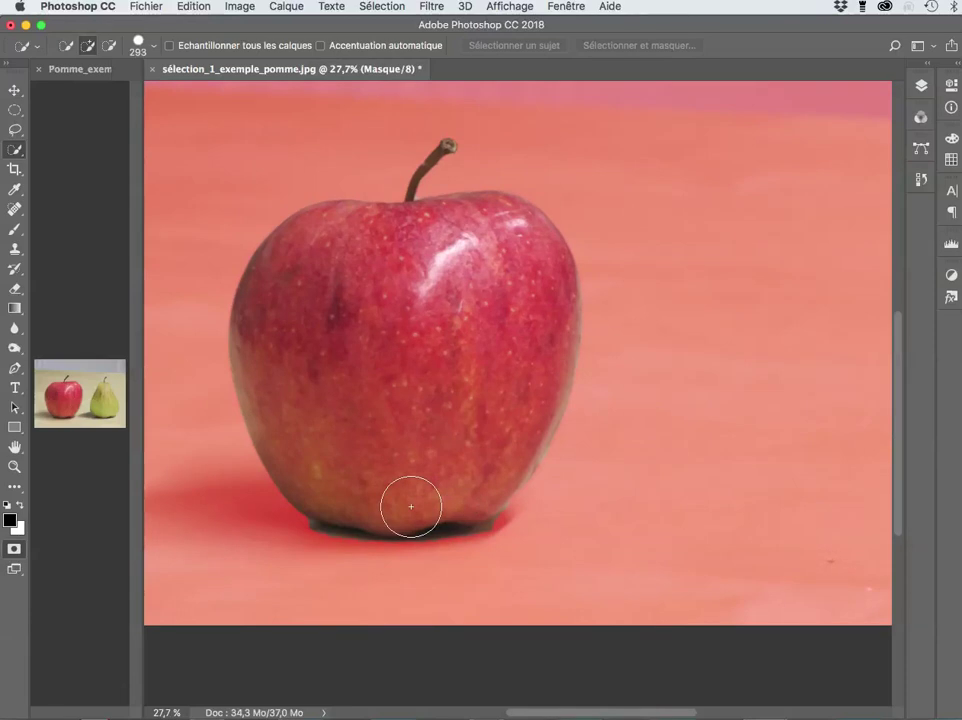
pyautogui.press('x')
pyautogui.press('b')
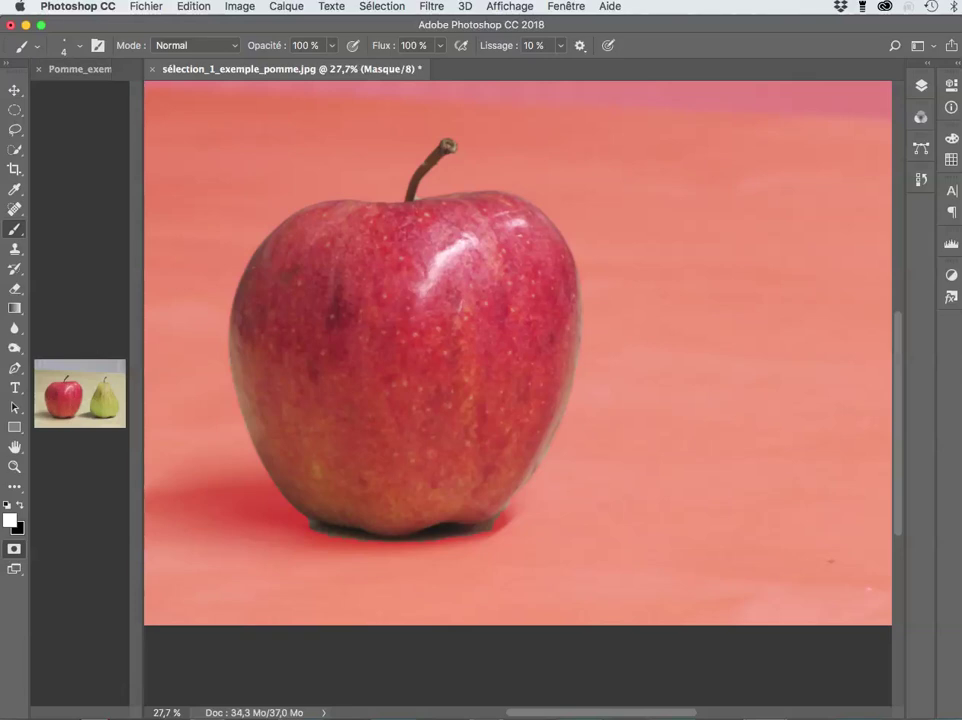
pyautogui.moveTo(466, 469)
pyautogui.mouseDown()
pyautogui.moveTo(501, 469)
pyautogui.moveTo(491, 469)
pyautogui.mouseUp()
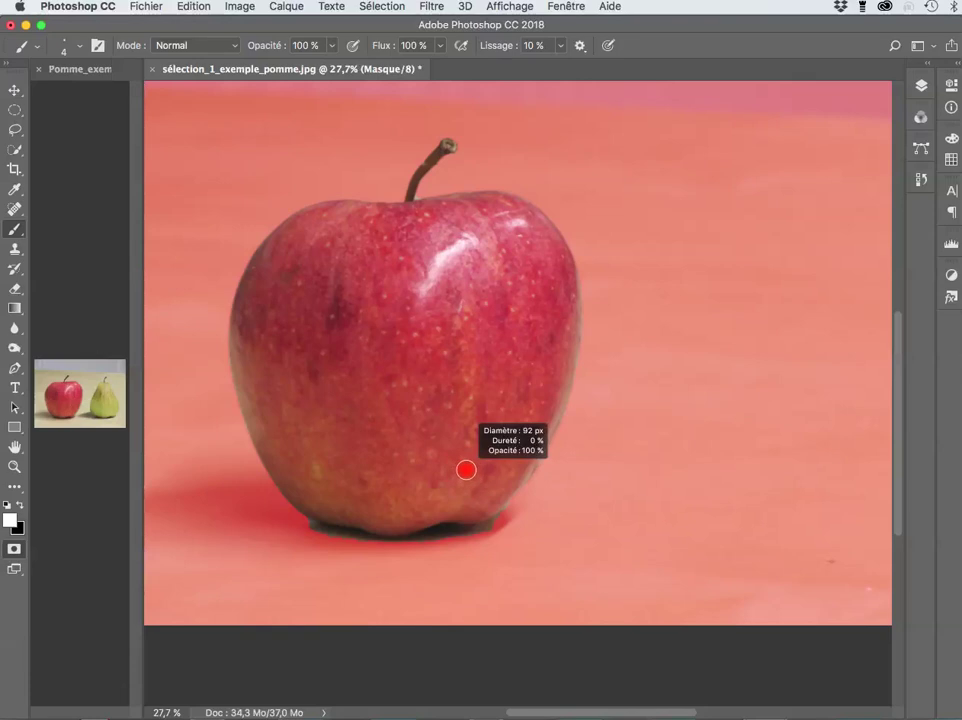
pyautogui.moveTo(491, 469); pyautogui.dragTo(491, 469)
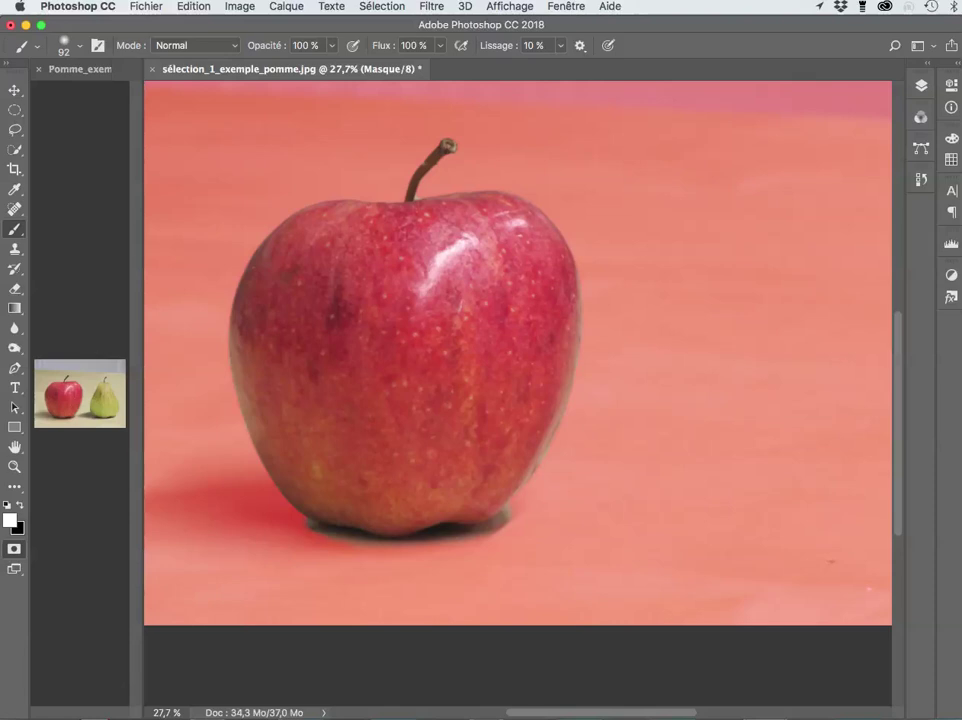
pyautogui.press('q')
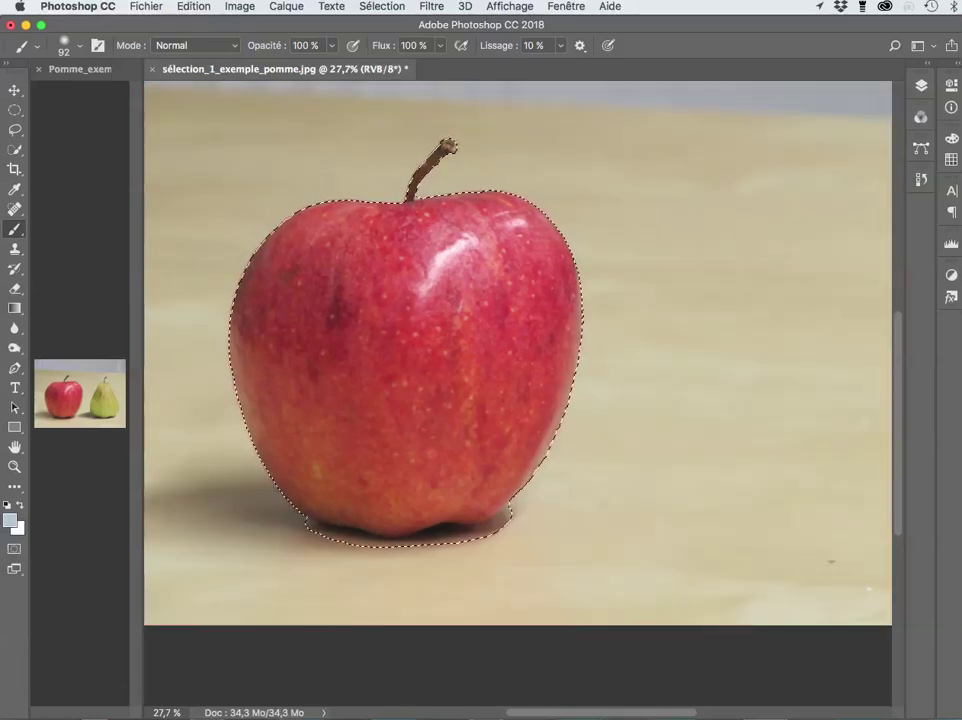
# - Copy the selected apple with its shadow onto a new layer and rename that layer poire
pyautogui.press('F7')
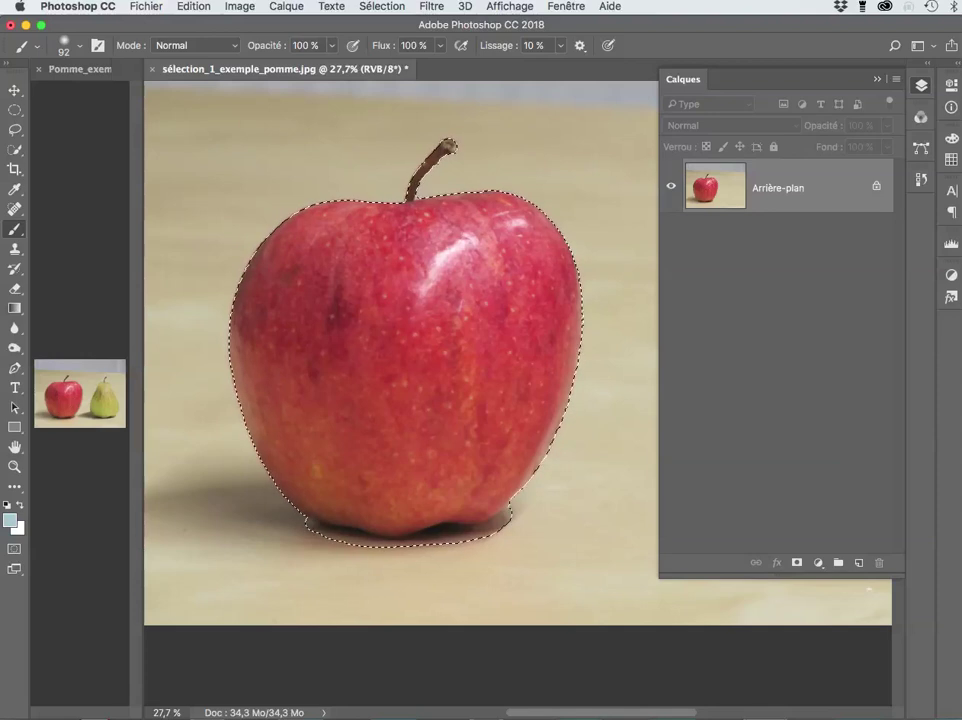
pyautogui.press('super+j')
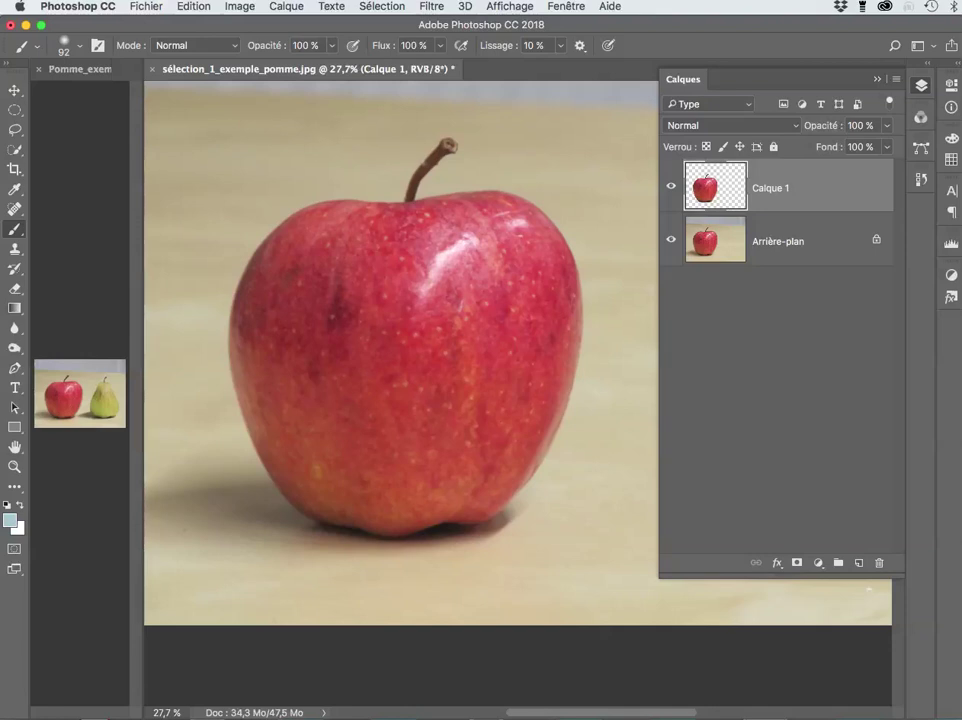
pyautogui.doubleClick(770, 187)
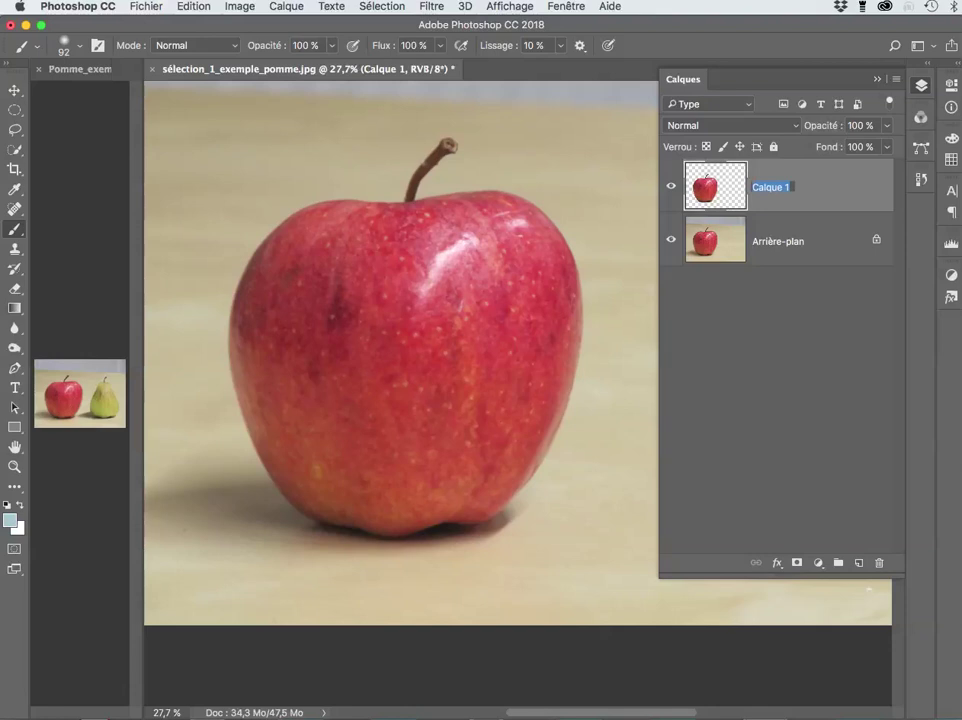
pyautogui.write('poire')
pyautogui.press('Return')
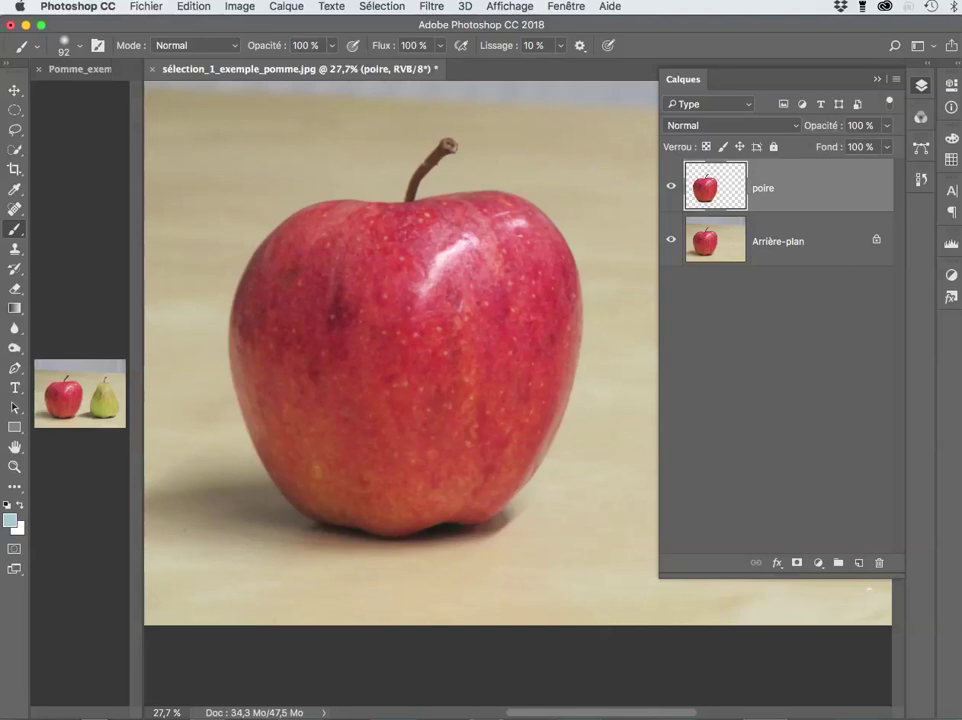
# - Convert the poire layer to a smart object and move its apple onto the empty table area to the right of the original
pyautogui.press('super+minus')
pyautogui.press('super+minus')
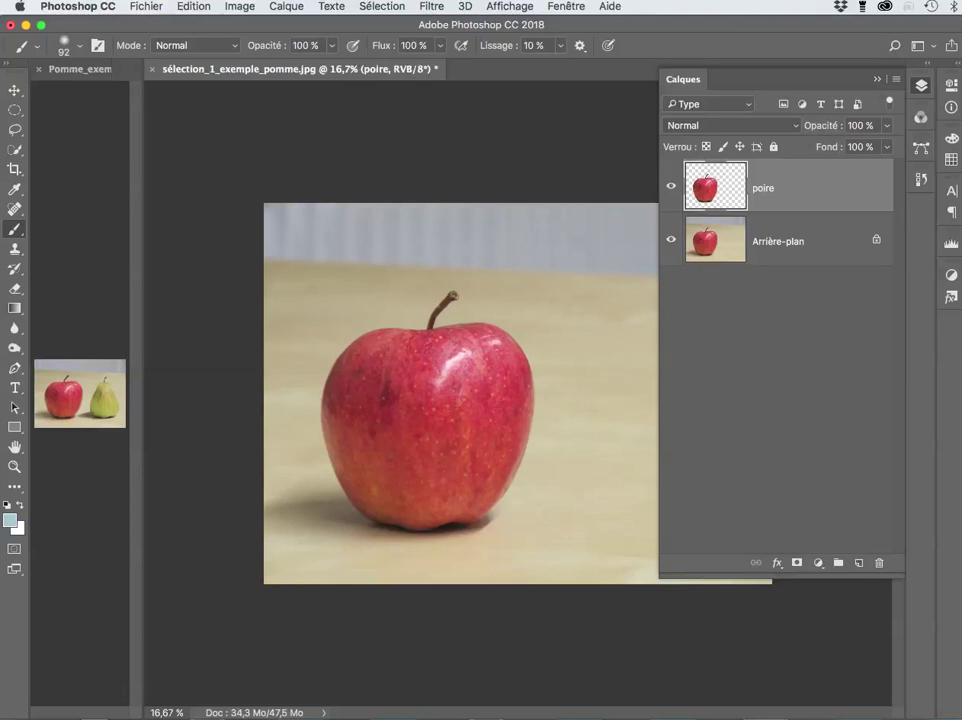
pyautogui.rightClick(833, 167)
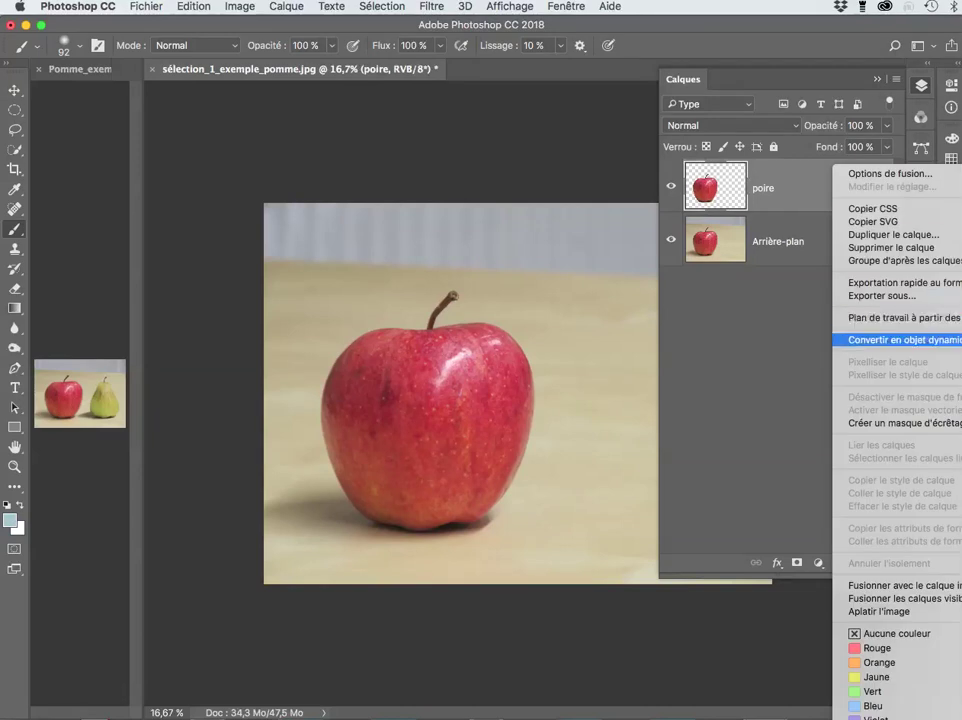
pyautogui.click(900, 339)
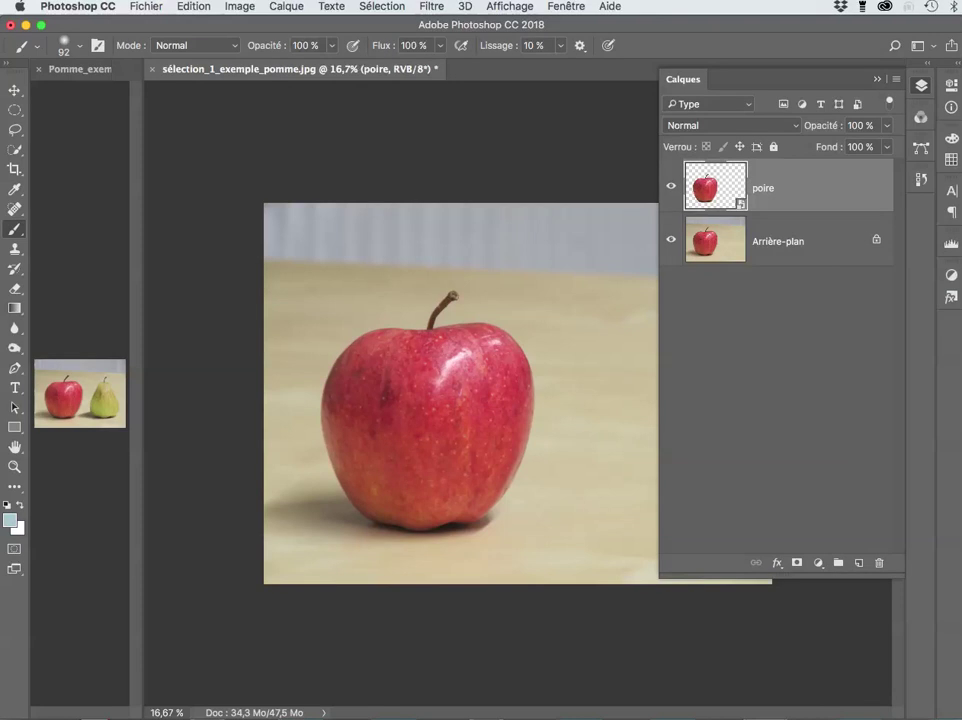
pyautogui.press('F7')
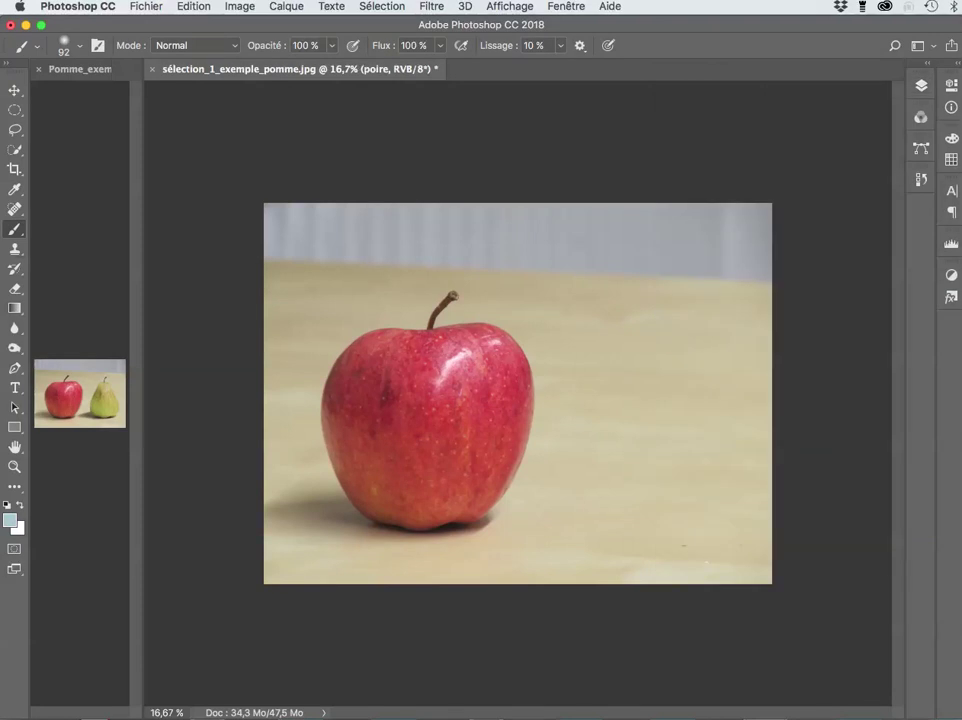
pyautogui.press('v')
pyautogui.moveTo(399, 384); pyautogui.dragTo(624, 388)
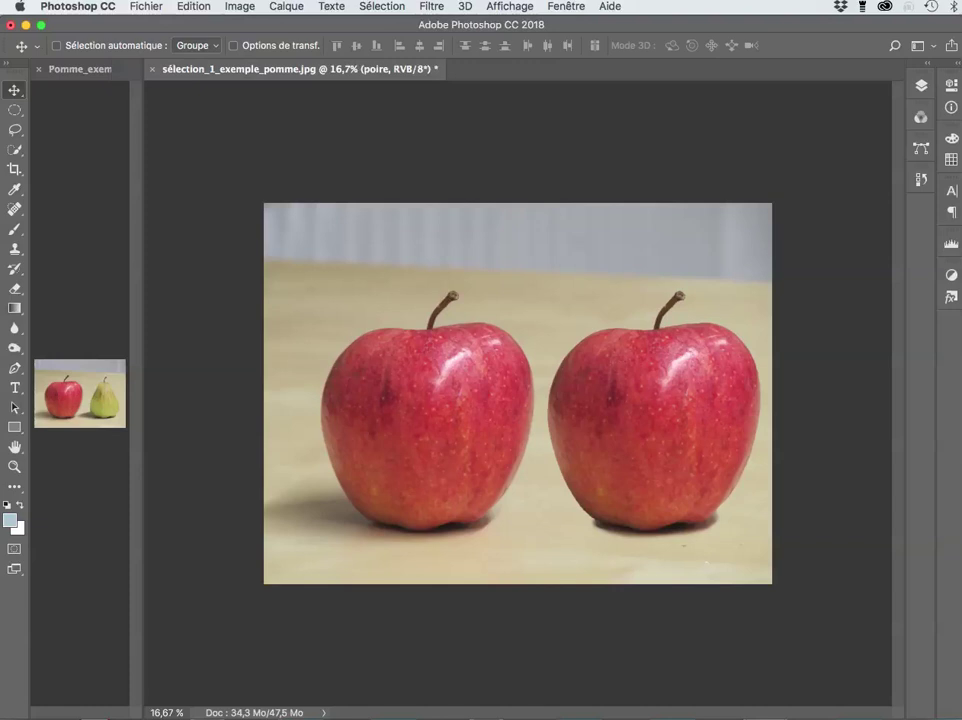
# - Warp the copied apple towards a pear shape by bringing its two upper corners inward and squeezing both upper sides
pyautogui.click(194, 6)
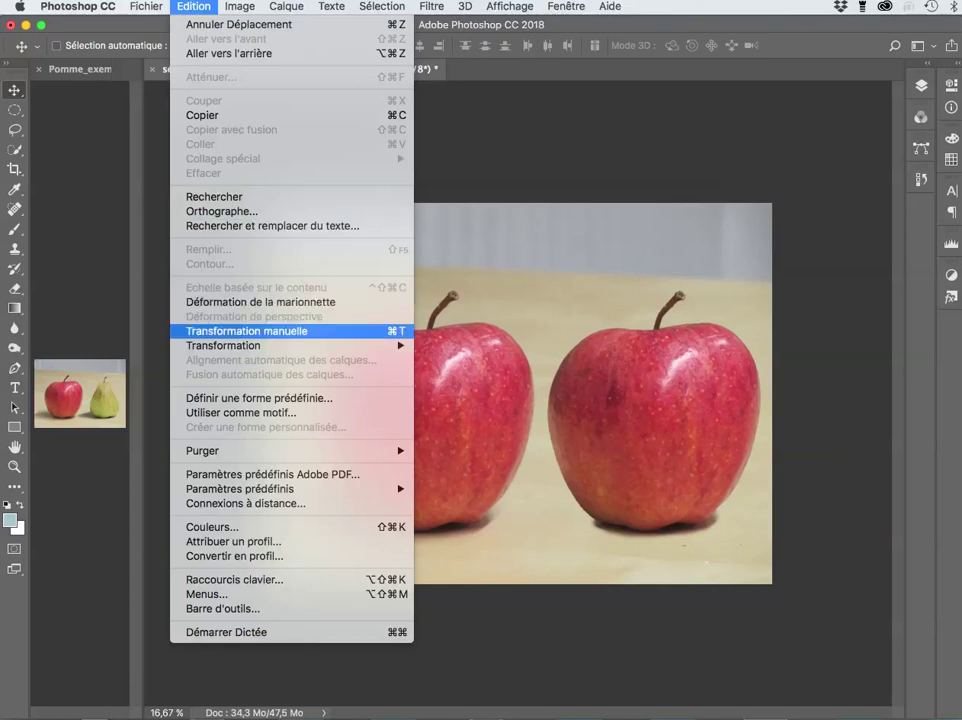
pyautogui.moveTo(240, 345)
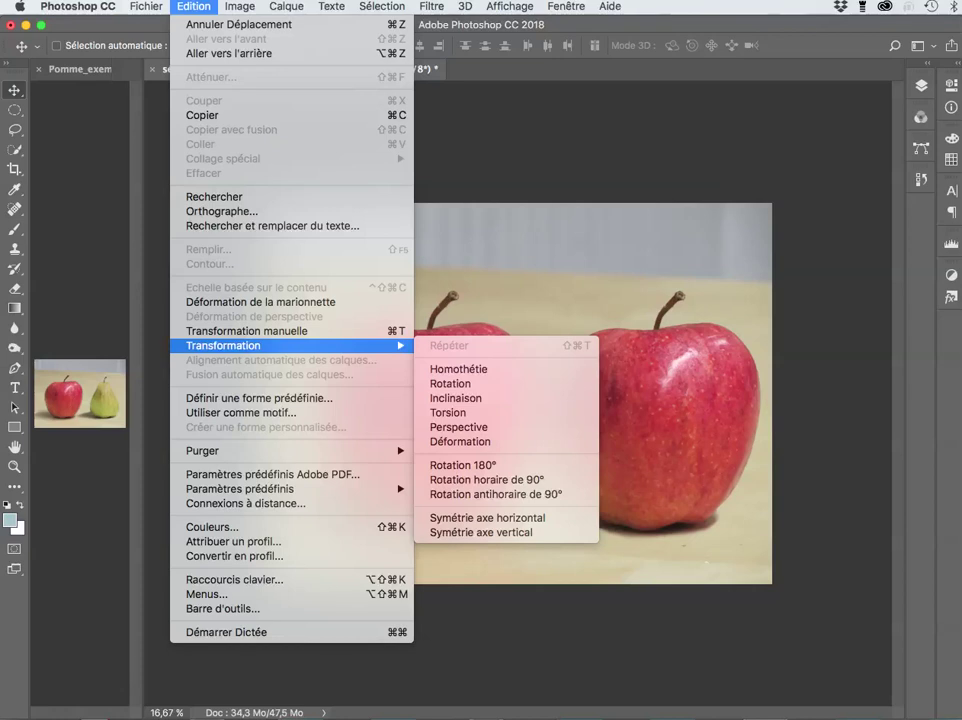
pyautogui.click(460, 441)
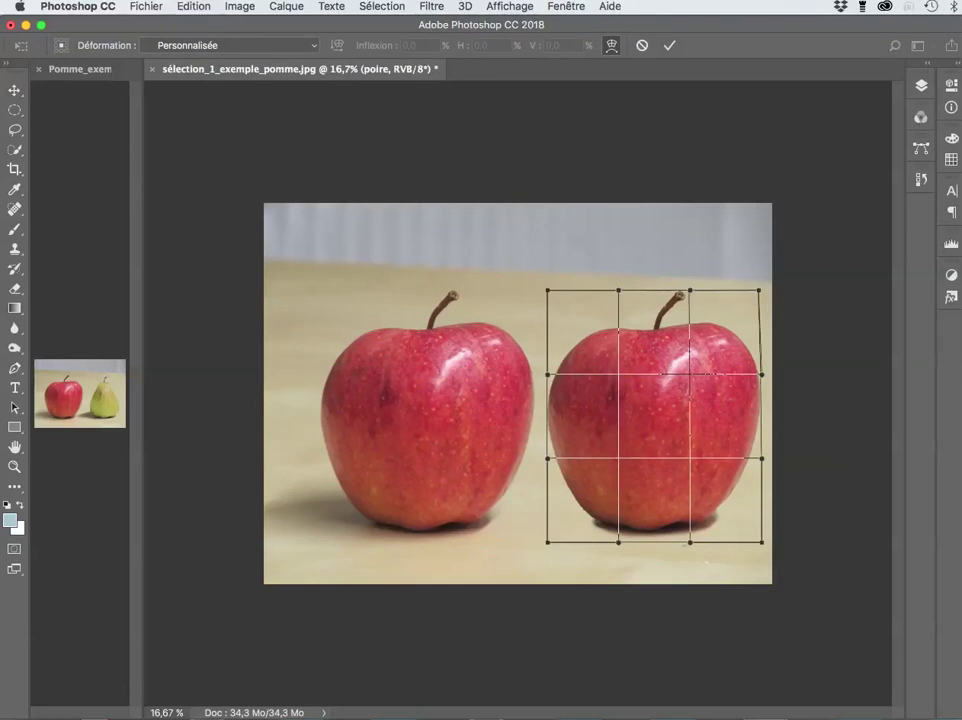
pyautogui.moveTo(762, 291); pyautogui.dragTo(724, 287)
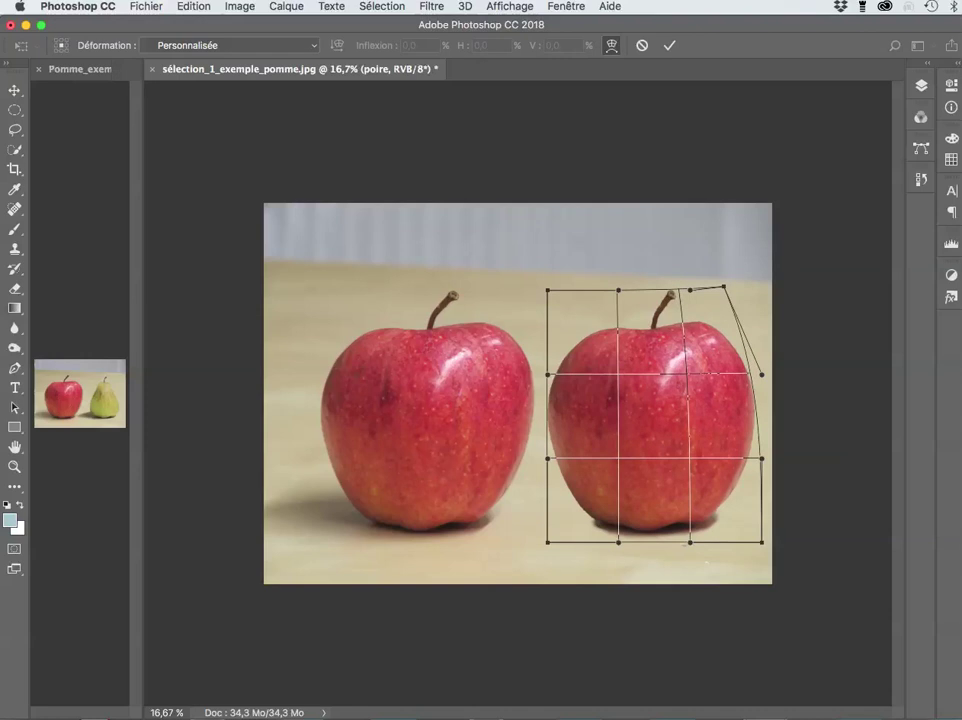
pyautogui.moveTo(547, 291); pyautogui.dragTo(596, 287)
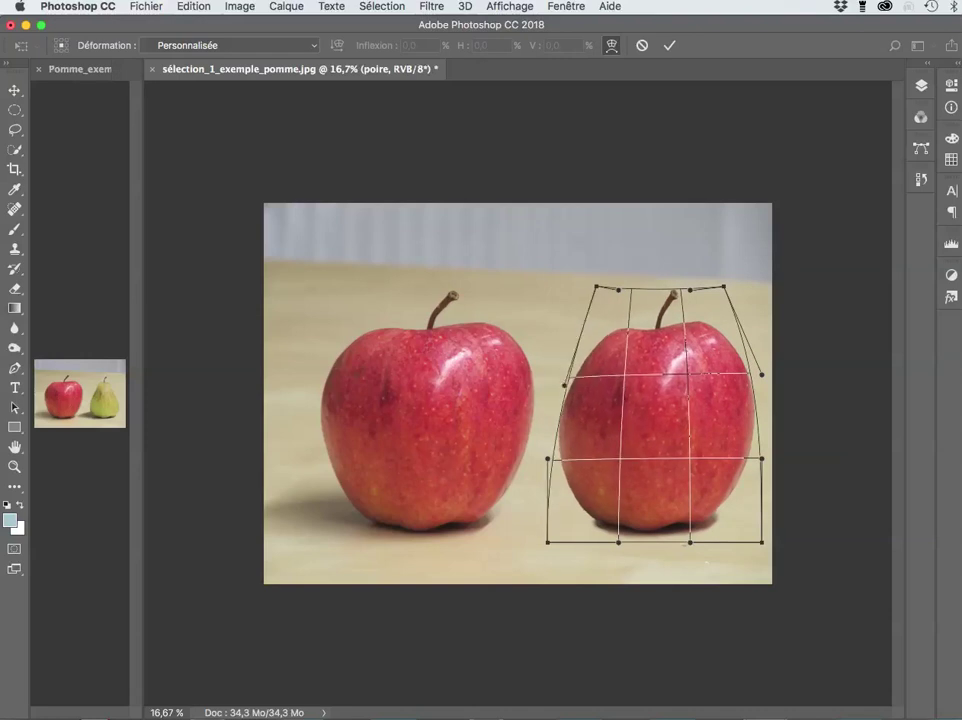
pyautogui.moveTo(553, 395); pyautogui.dragTo(594, 396)
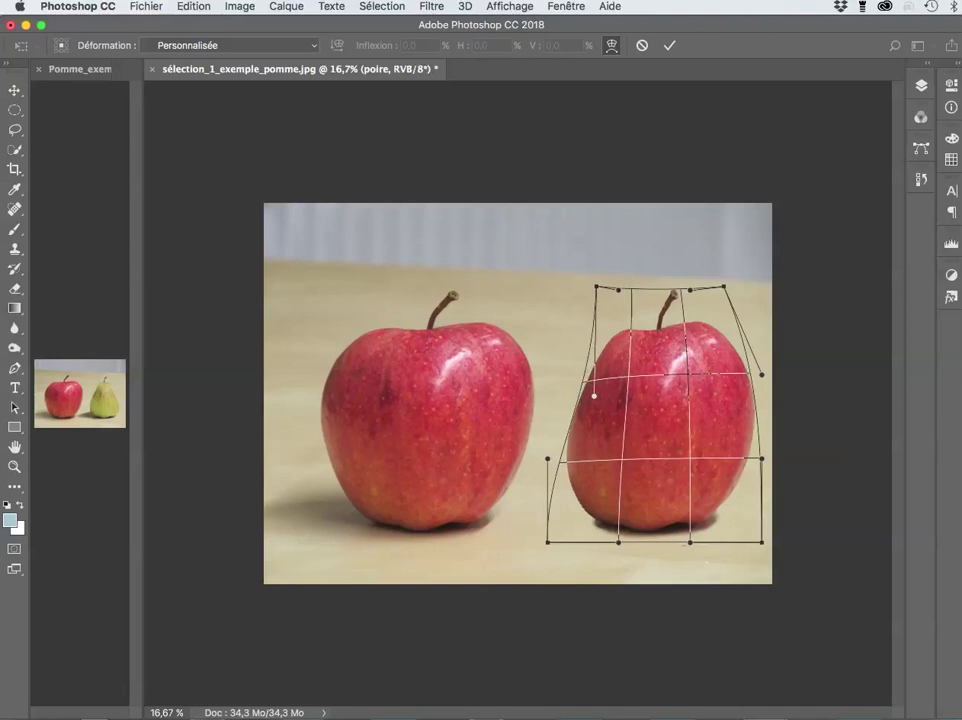
pyautogui.moveTo(756, 395); pyautogui.dragTo(695, 412)
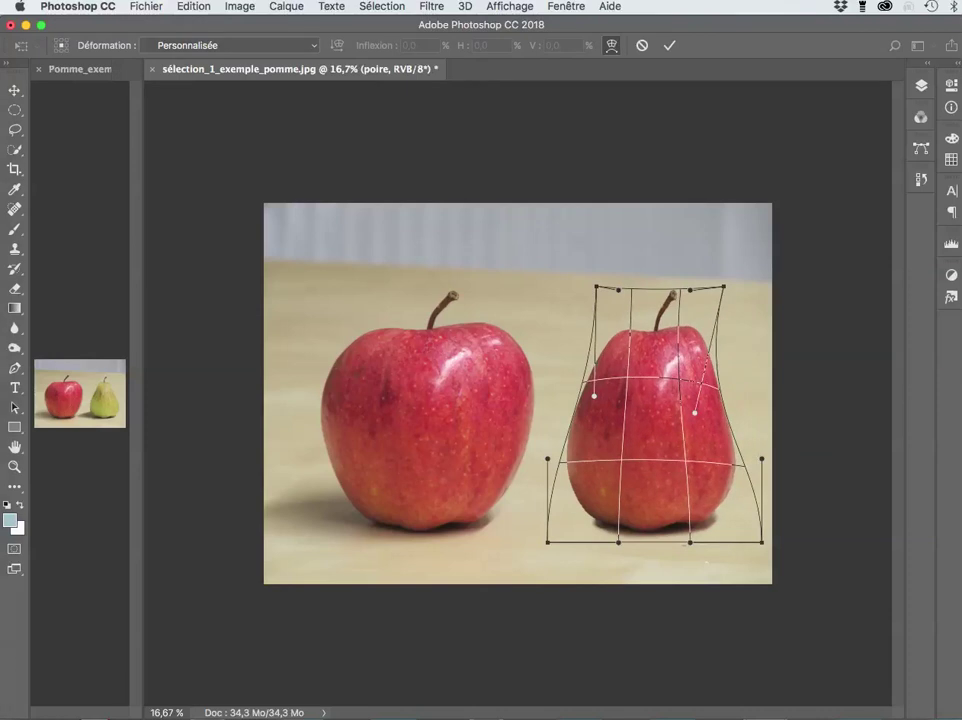
# - Refine the pear warp by raising the upper edge, pinching the neck further and widening the base on both sides, and apply it
pyautogui.moveTo(618, 290); pyautogui.dragTo(621, 275)
pyautogui.moveTo(594, 396); pyautogui.dragTo(624, 416)
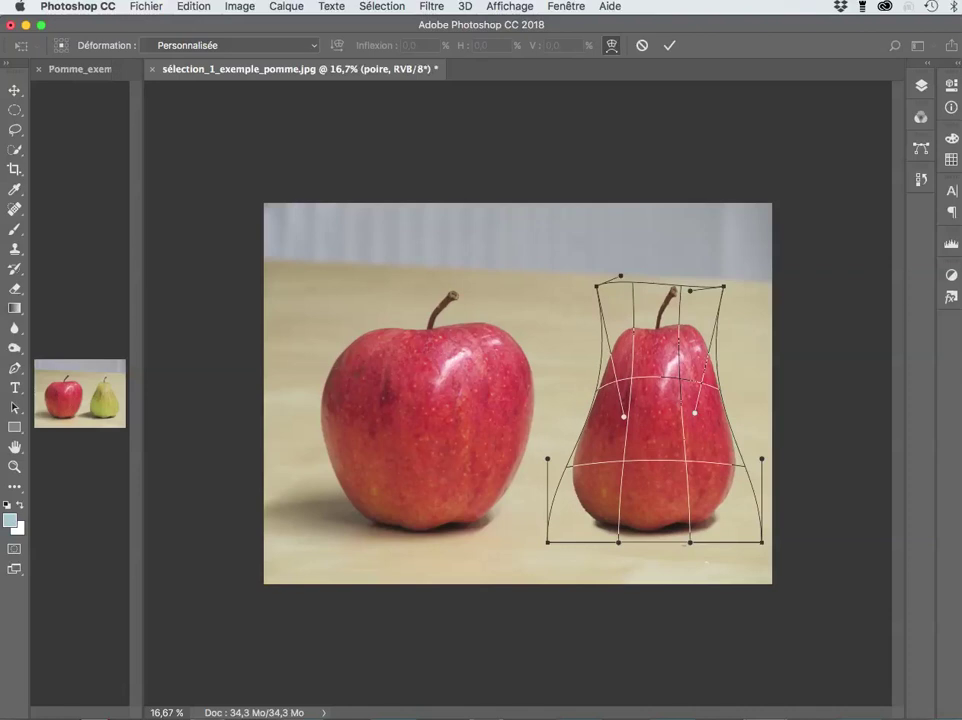
pyautogui.moveTo(596, 286); pyautogui.dragTo(582, 277)
pyautogui.moveTo(624, 416); pyautogui.dragTo(677, 427)
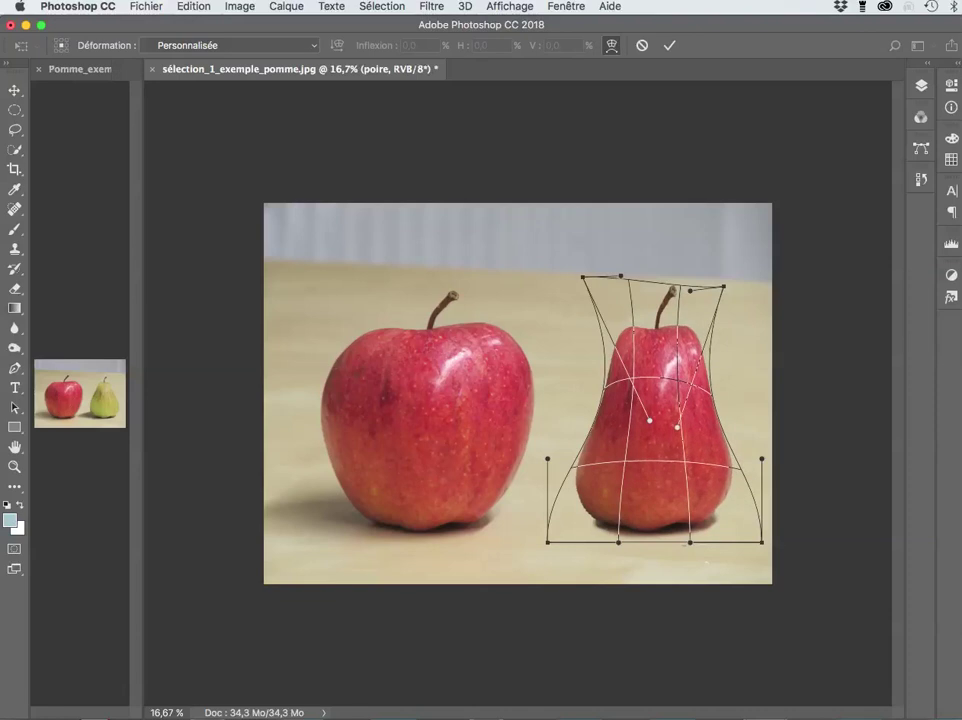
pyautogui.moveTo(690, 290); pyautogui.dragTo(689, 273)
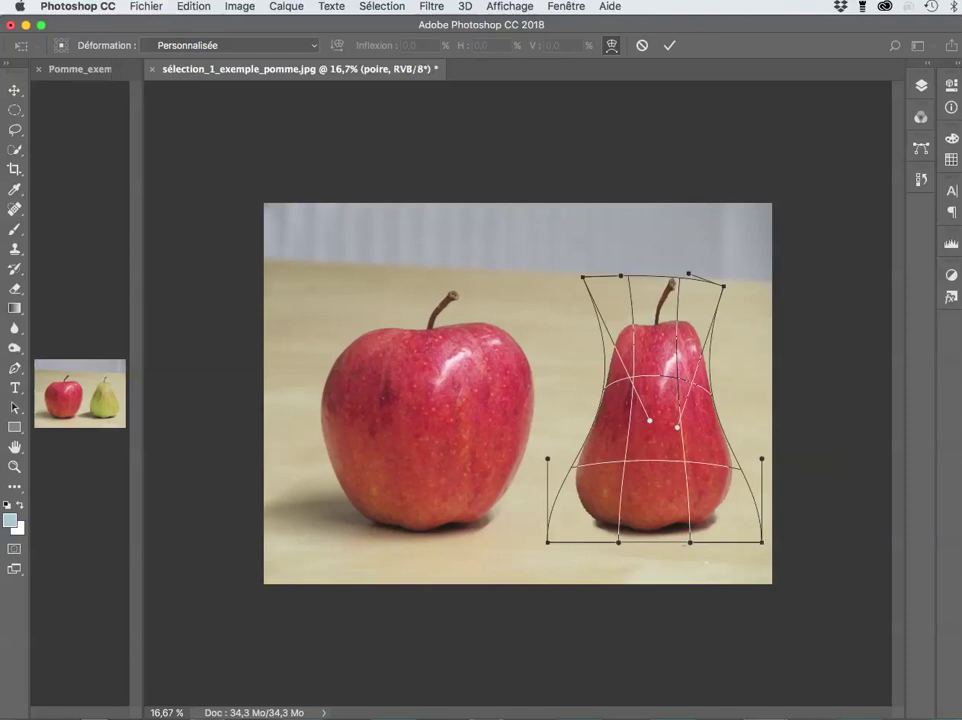
pyautogui.moveTo(547, 459); pyautogui.dragTo(532, 458)
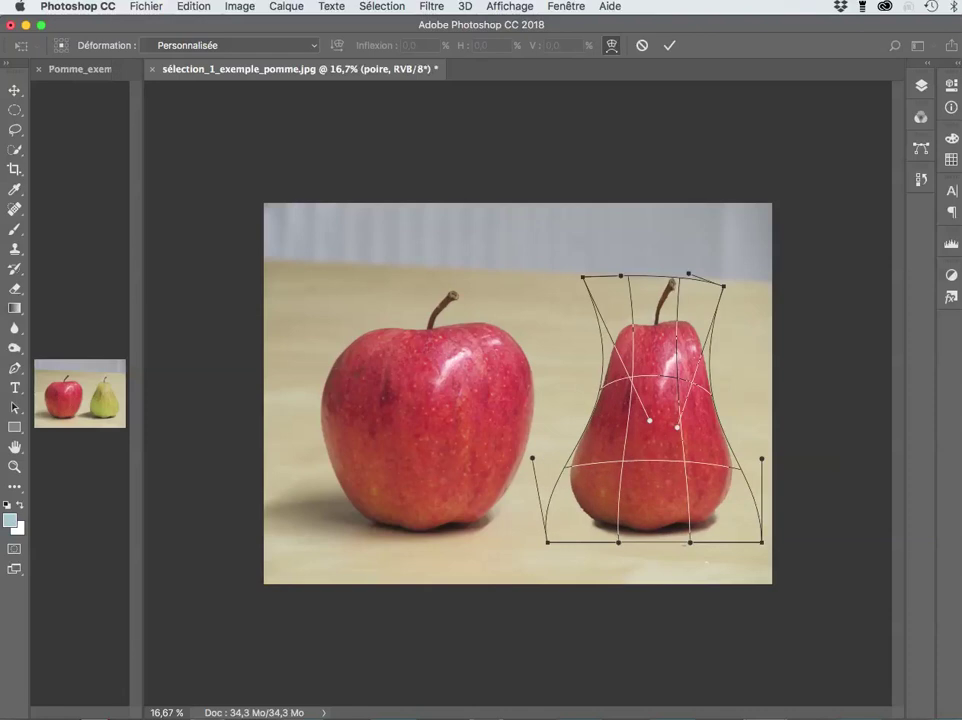
pyautogui.moveTo(762, 459); pyautogui.dragTo(775, 467)
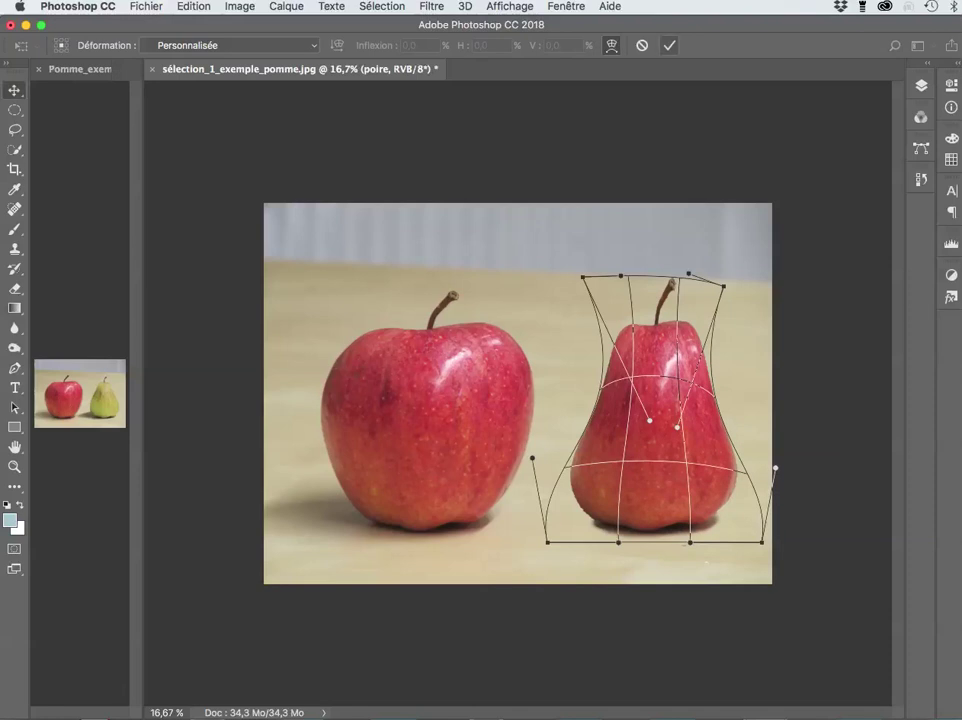
pyautogui.click(669, 45)
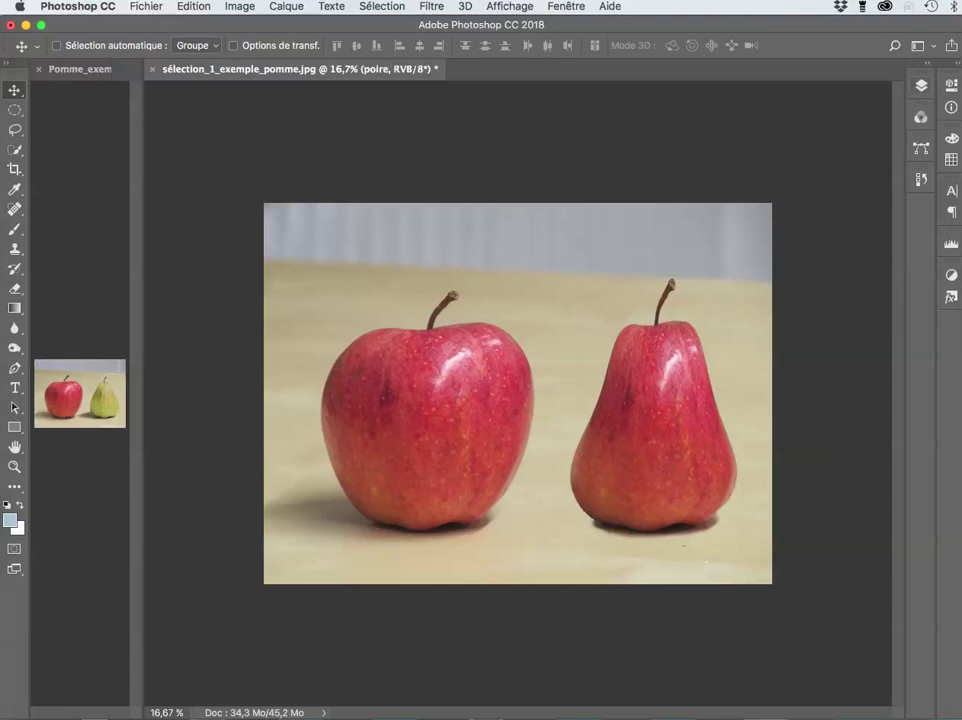
# - Sample the pear's darker green from Pomme_exemple.psd as the foreground colour with the Eyedropper tool
pyautogui.press('F7')
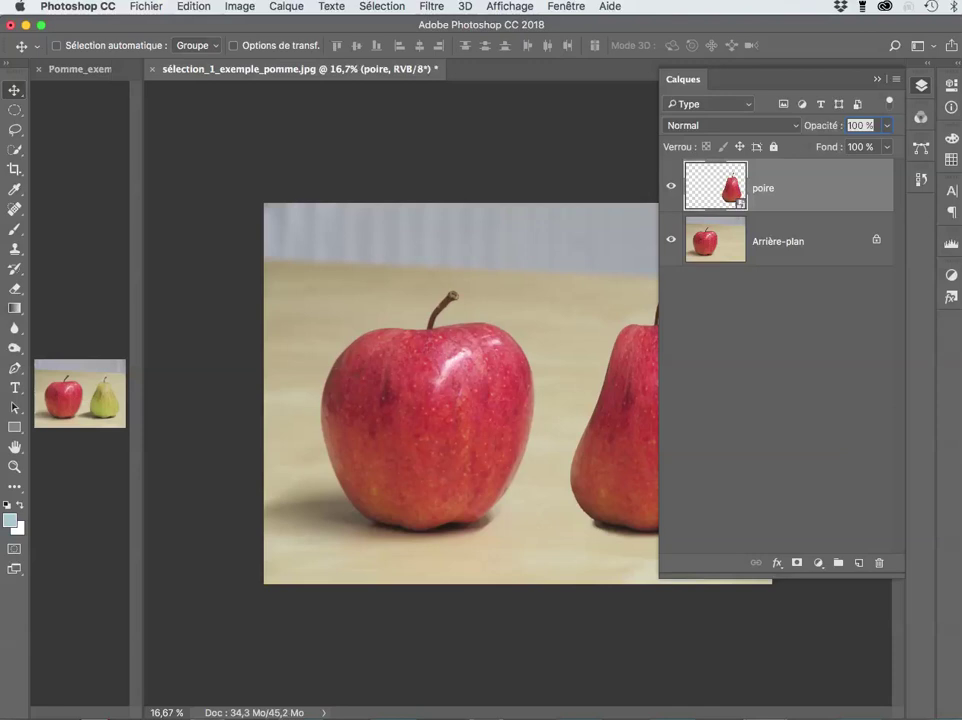
pyautogui.press('i')
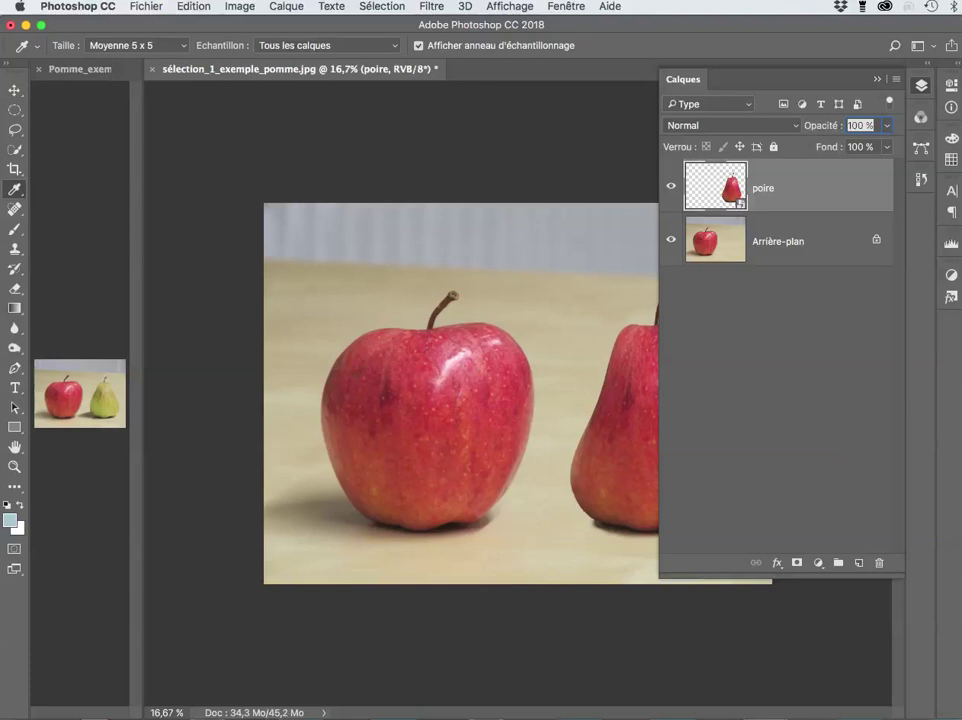
pyautogui.click(104, 402)
pyautogui.click(103, 412)
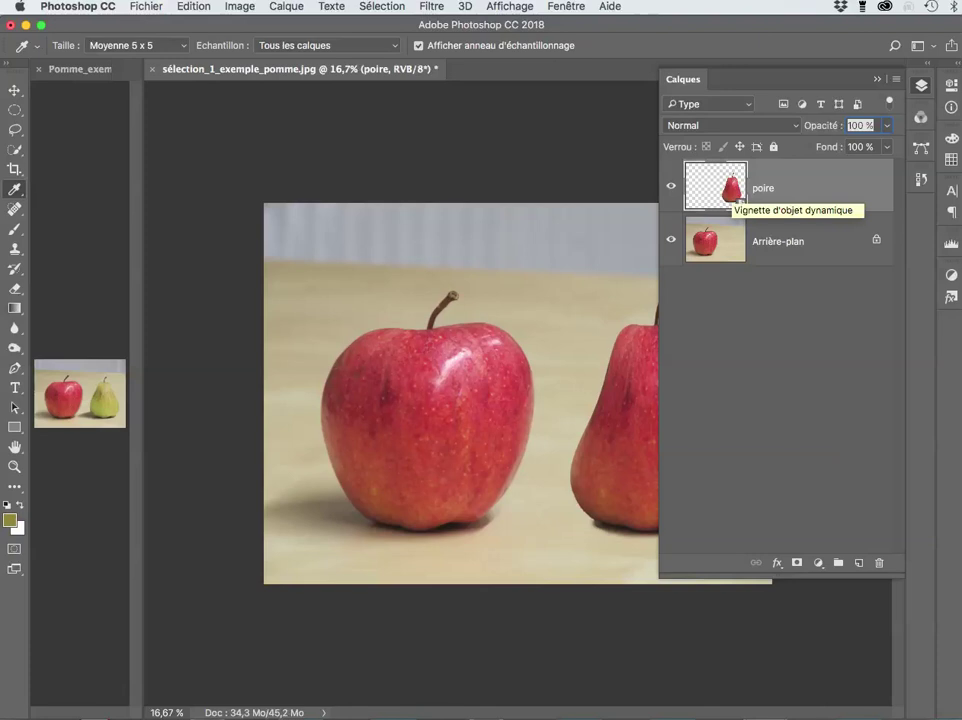
# - Load the poire layer's outline as a selection and subtract the stem from it with the Lasso tool
pyautogui.keyDown('super'); pyautogui.click(728, 196); pyautogui.keyUp('super')
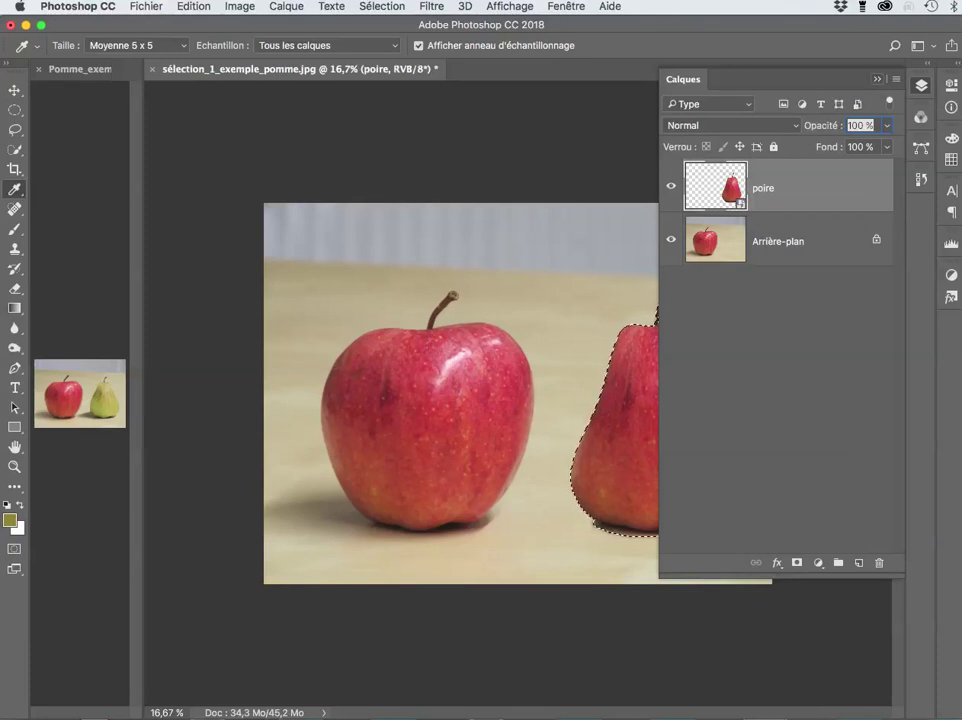
pyautogui.press('F7')
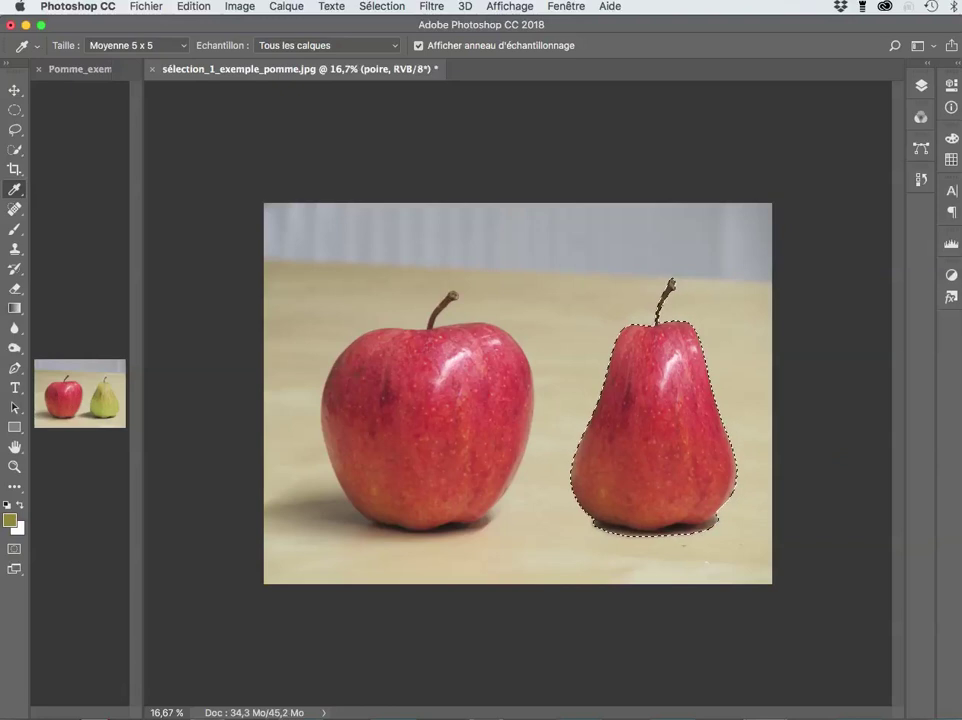
pyautogui.press('l')
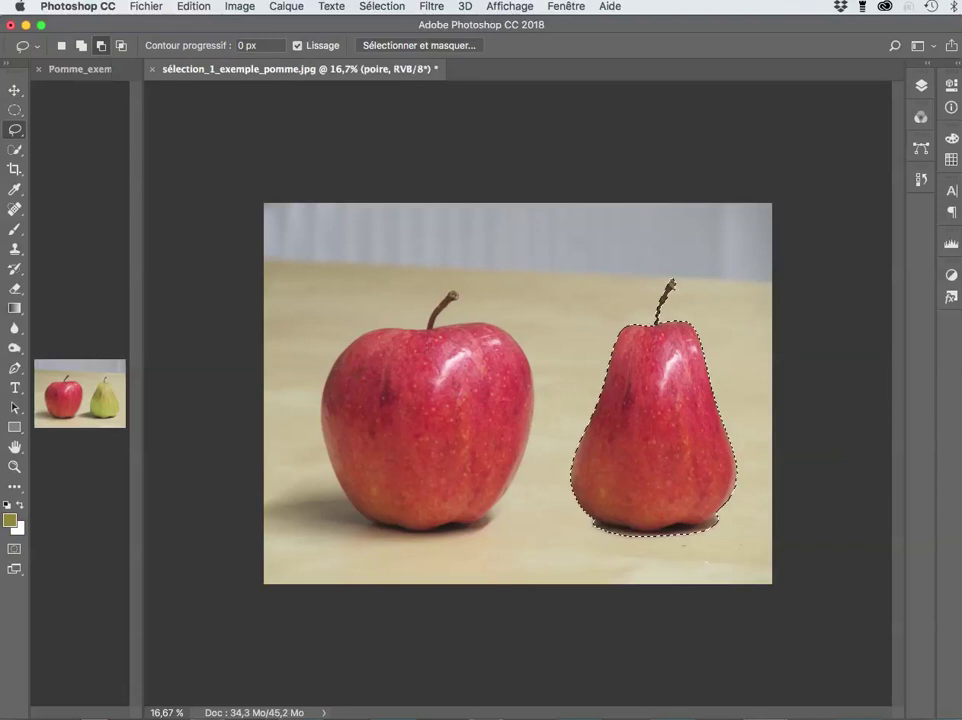
pyautogui.moveTo(653, 273)
pyautogui.mouseDown()
pyautogui.moveTo(647, 323)
pyautogui.moveTo(688, 308)
pyautogui.moveTo(692, 292)
pyautogui.moveTo(652, 274)
pyautogui.mouseUp()
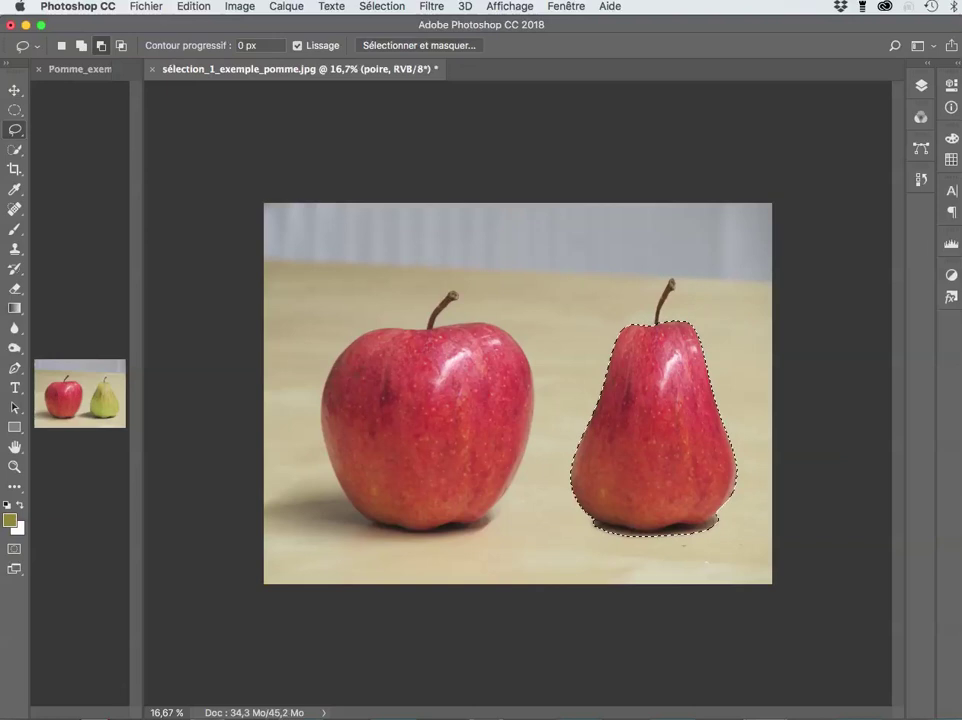
pyautogui.click(146, 6)
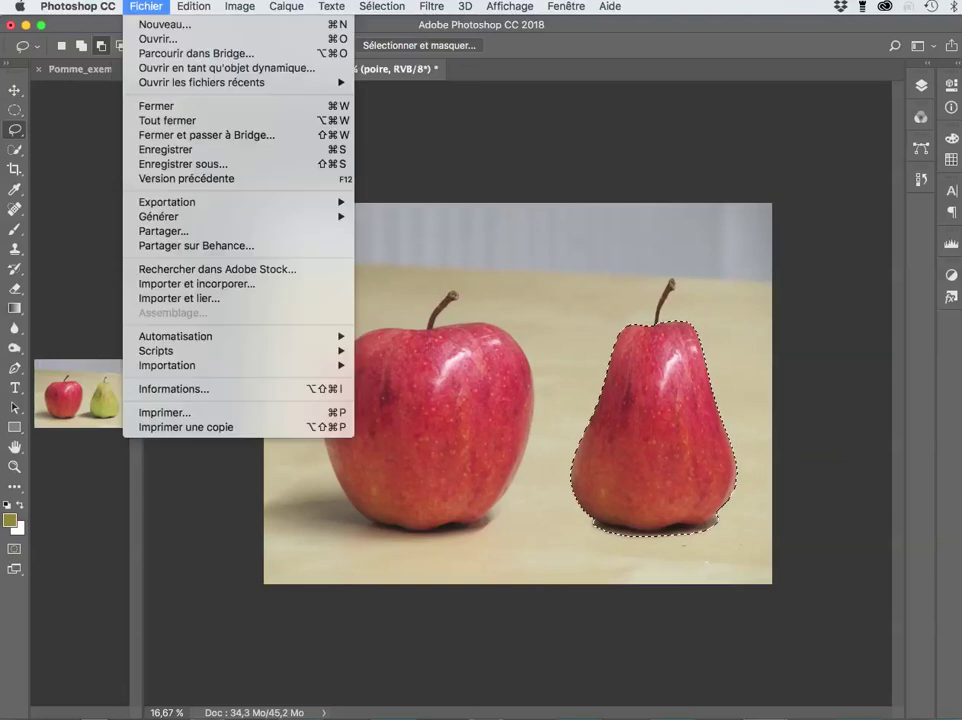
pyautogui.moveTo(194, 6)
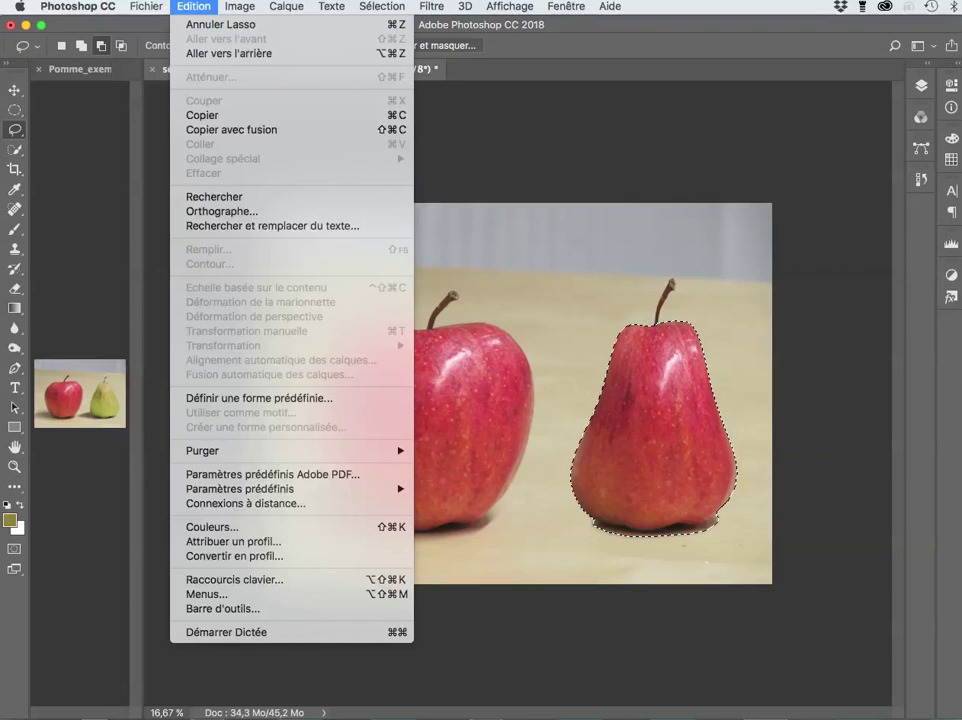
pyautogui.moveTo(146, 6)
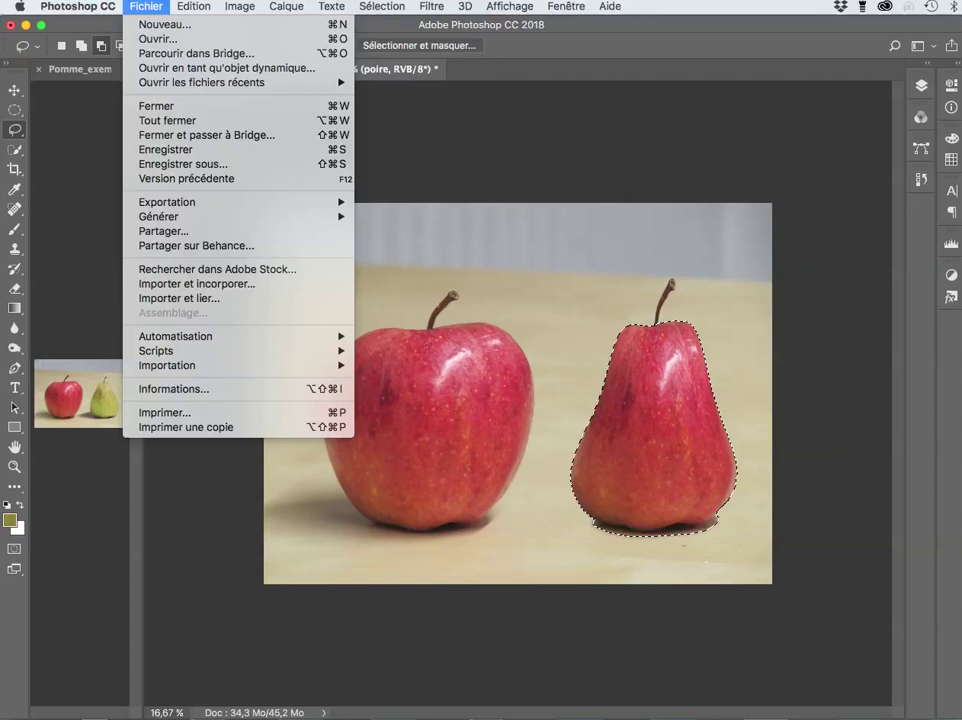
pyautogui.press('Right')
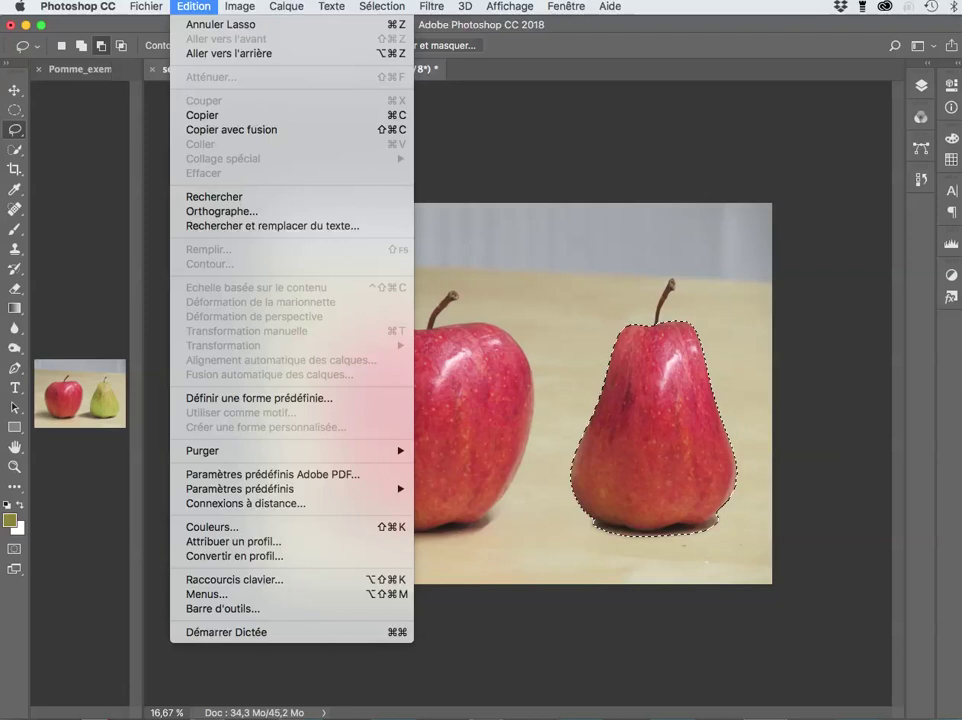
pyautogui.press('Escape')
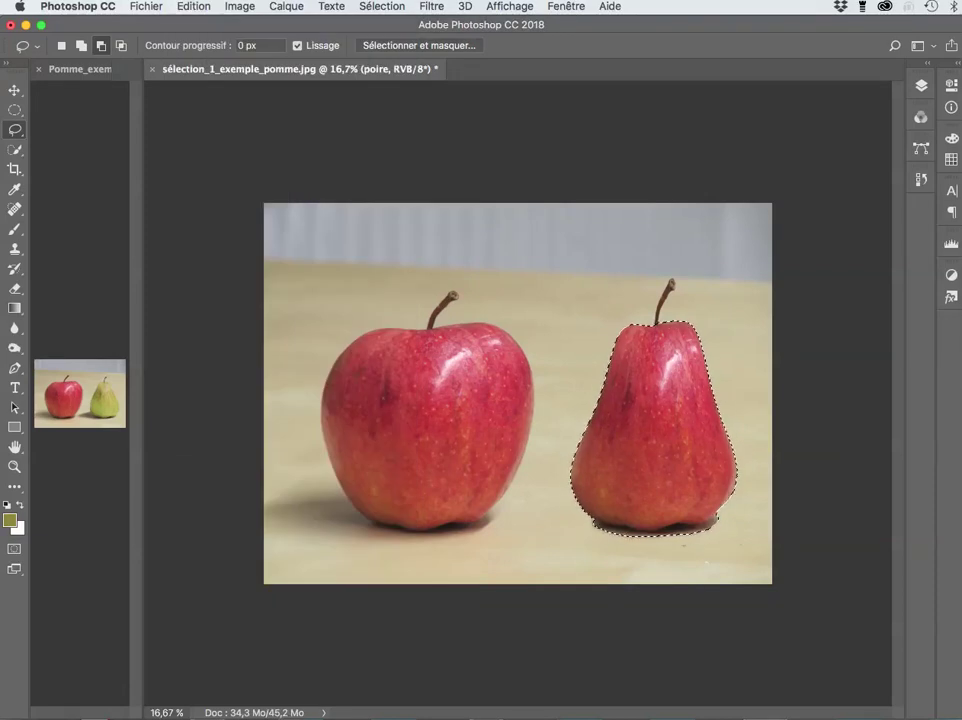
# - Create a new empty layer above the poire layer and name it couleur
pyautogui.press('F7')
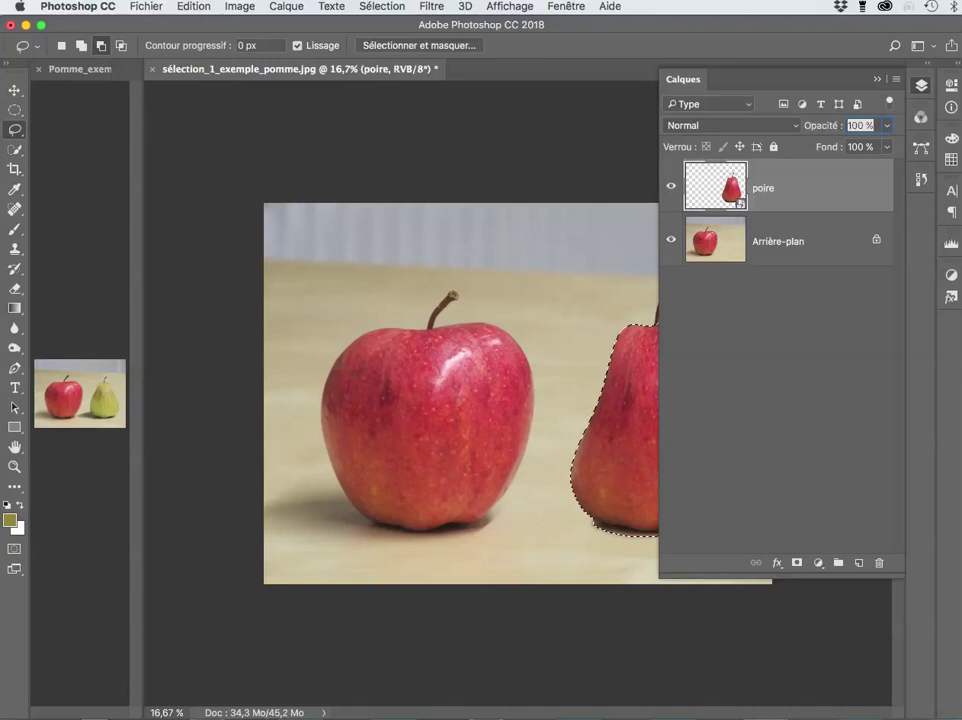
pyautogui.press('super+alt+shift+n')
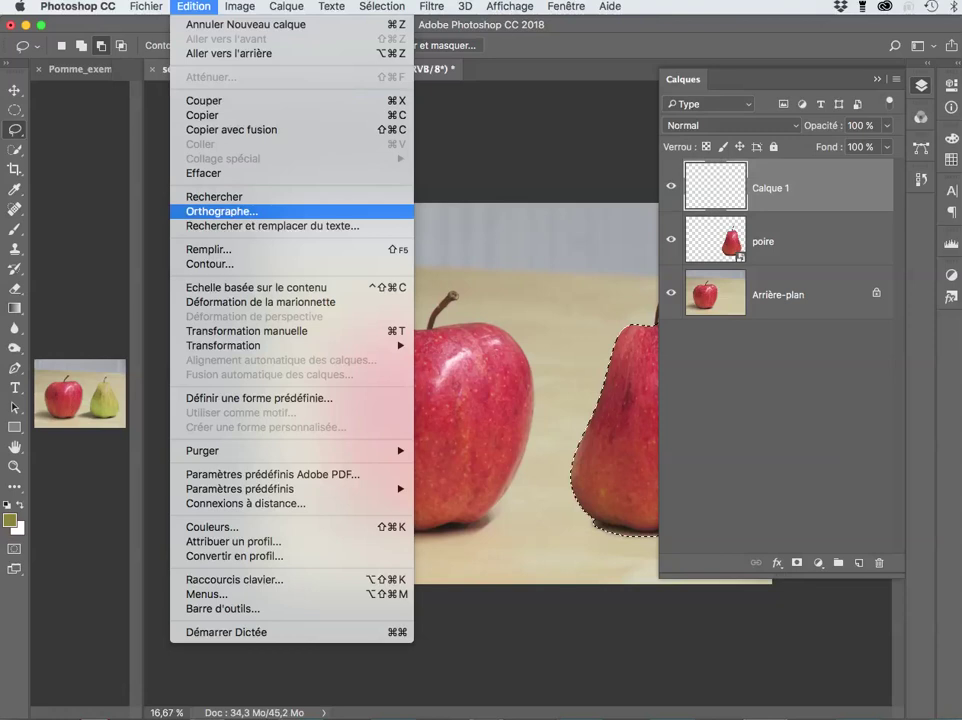
pyautogui.press('Escape')
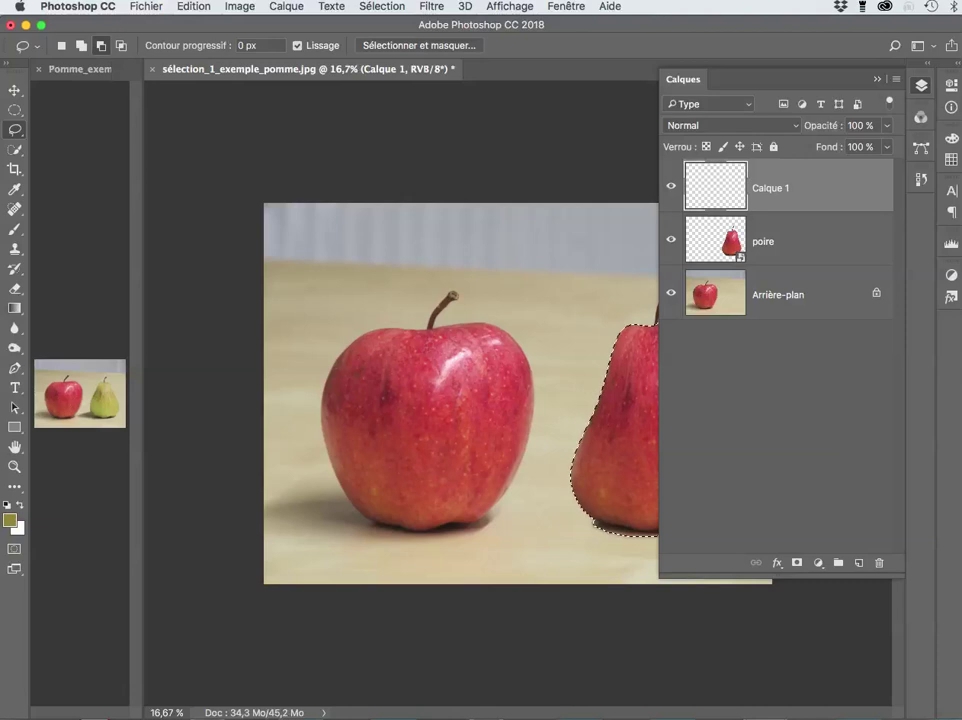
pyautogui.doubleClick(771, 187)
pyautogui.write('couleur')
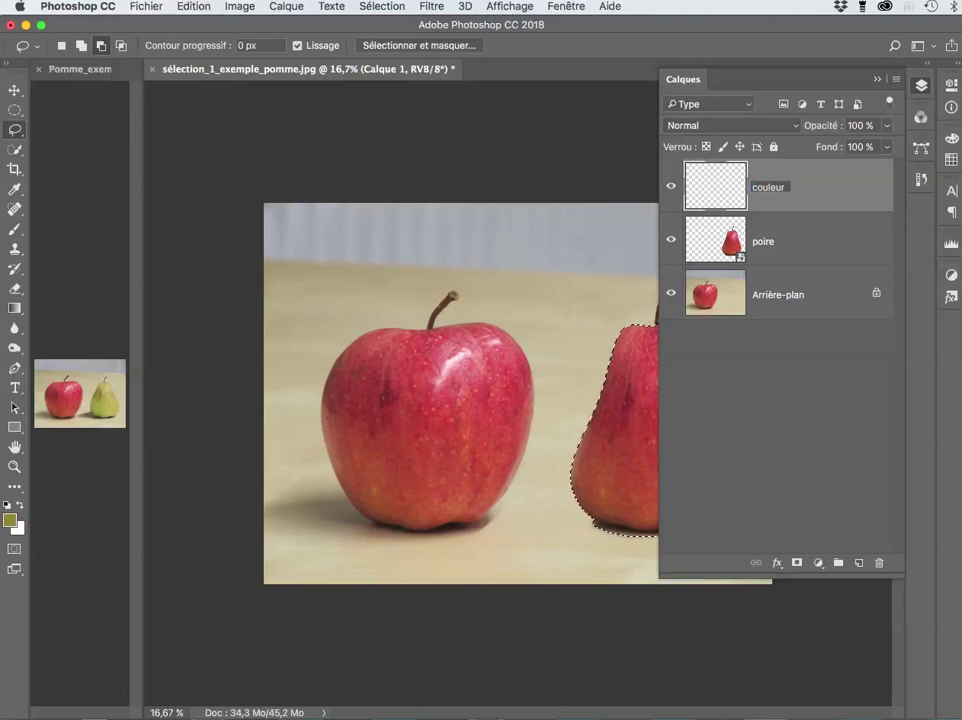
pyautogui.press('Return')
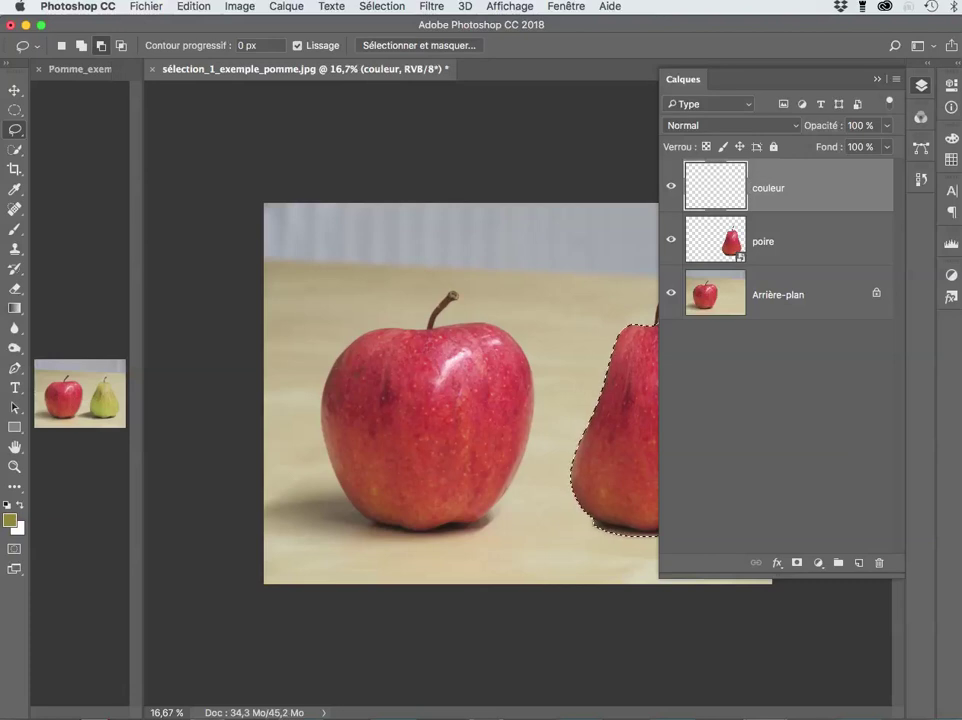
# - Fill the pear selection on the couleur layer with the foreground colour in Normal mode at 100 % opacity, and deselect
pyautogui.click(194, 6)
pyautogui.click(210, 250)
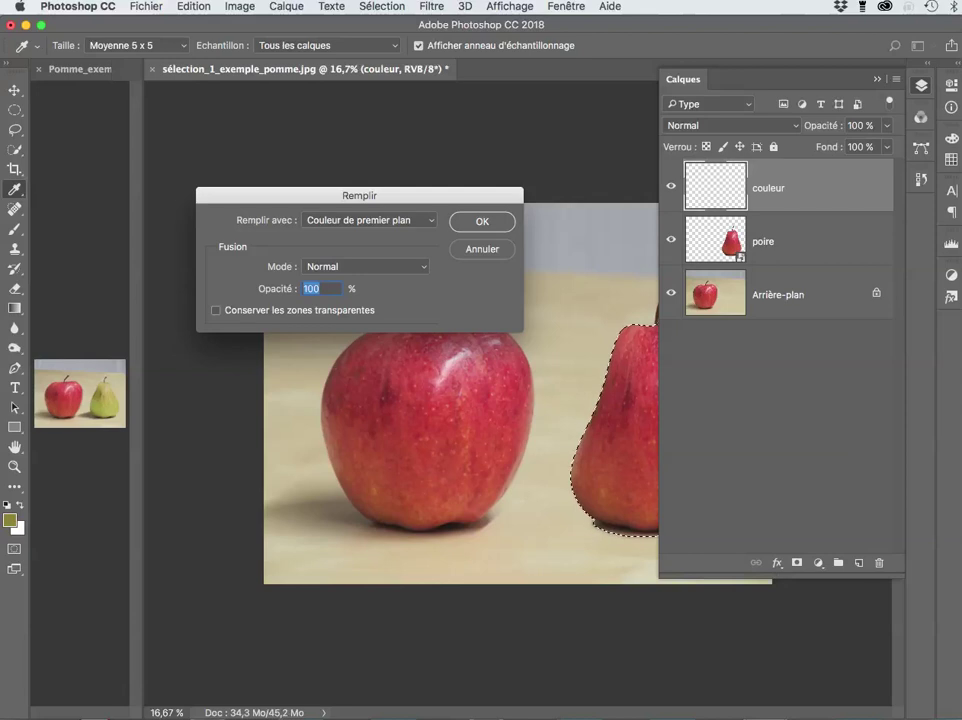
pyautogui.press('Return')
pyautogui.press('l')
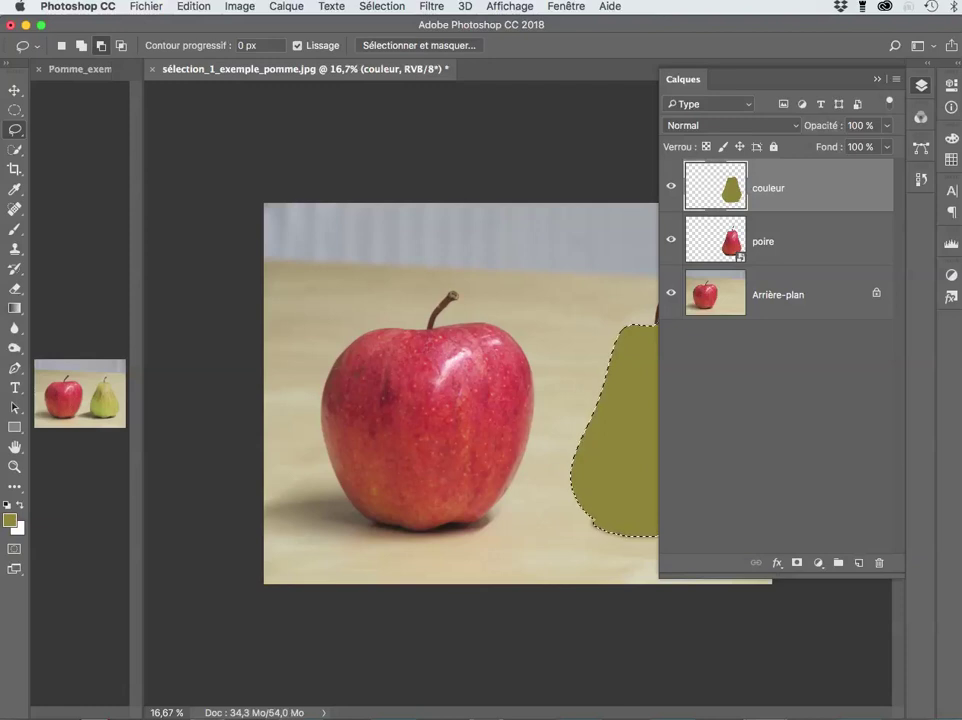
pyautogui.click(382, 6)
pyautogui.click(400, 38)
pyautogui.press('F7')
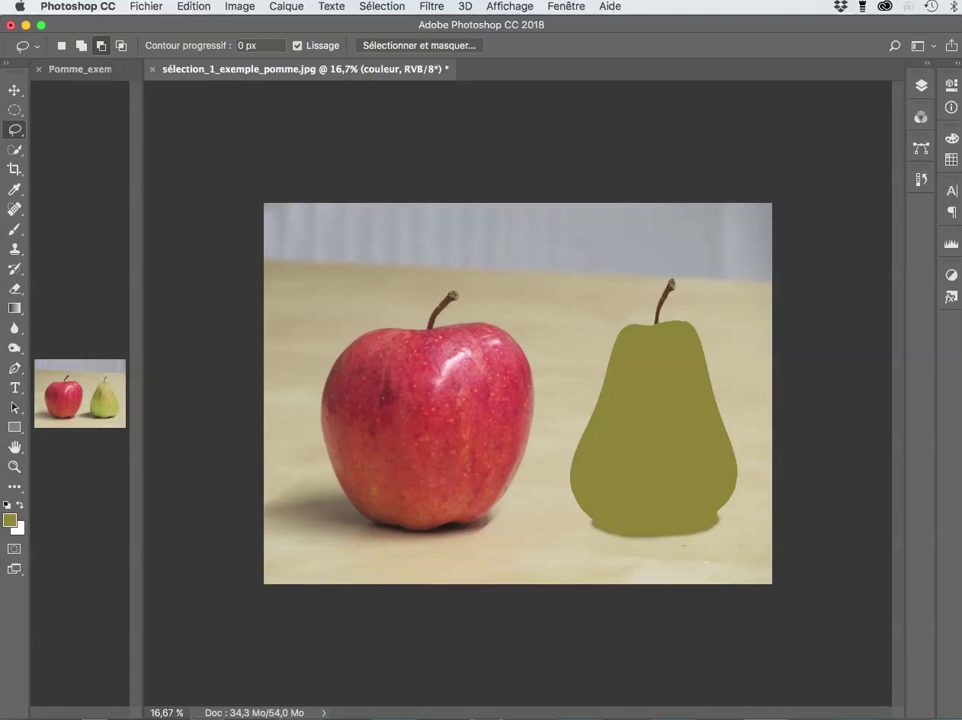
# - Set the couleur layer's blend mode to Couleur and check the tinted pear in the image
pyautogui.press('F7')
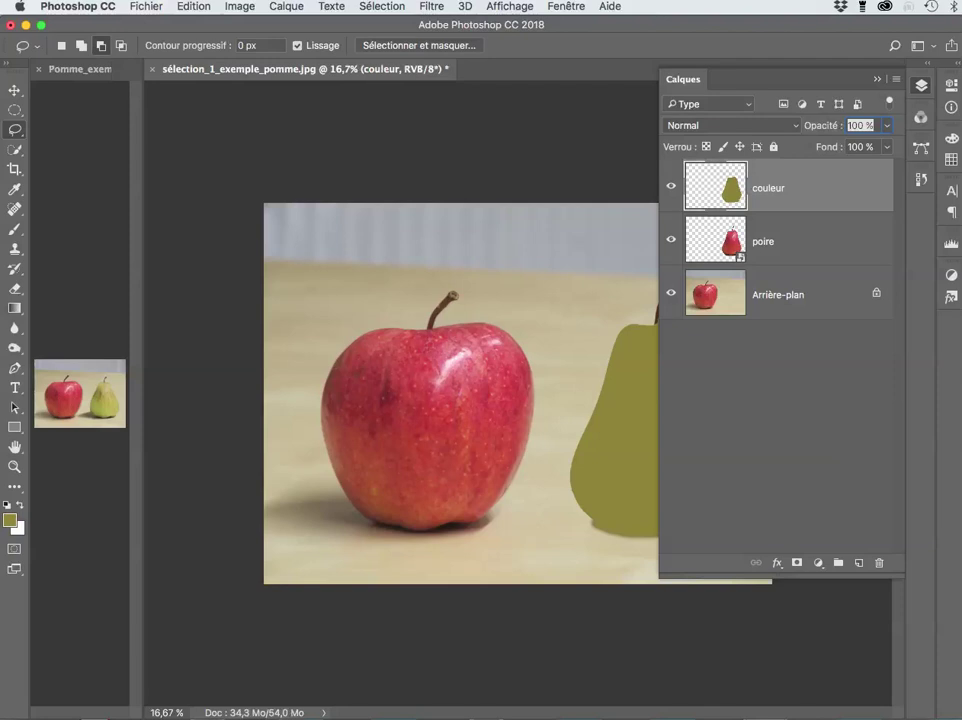
pyautogui.click(730, 125)
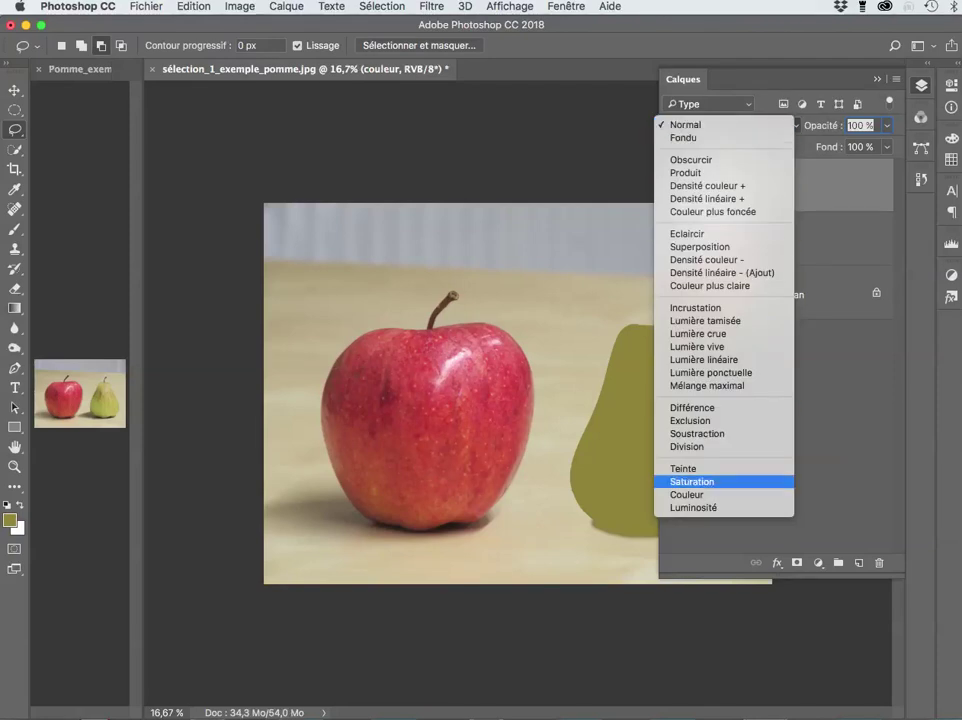
pyautogui.press('Down')
pyautogui.press('Return')
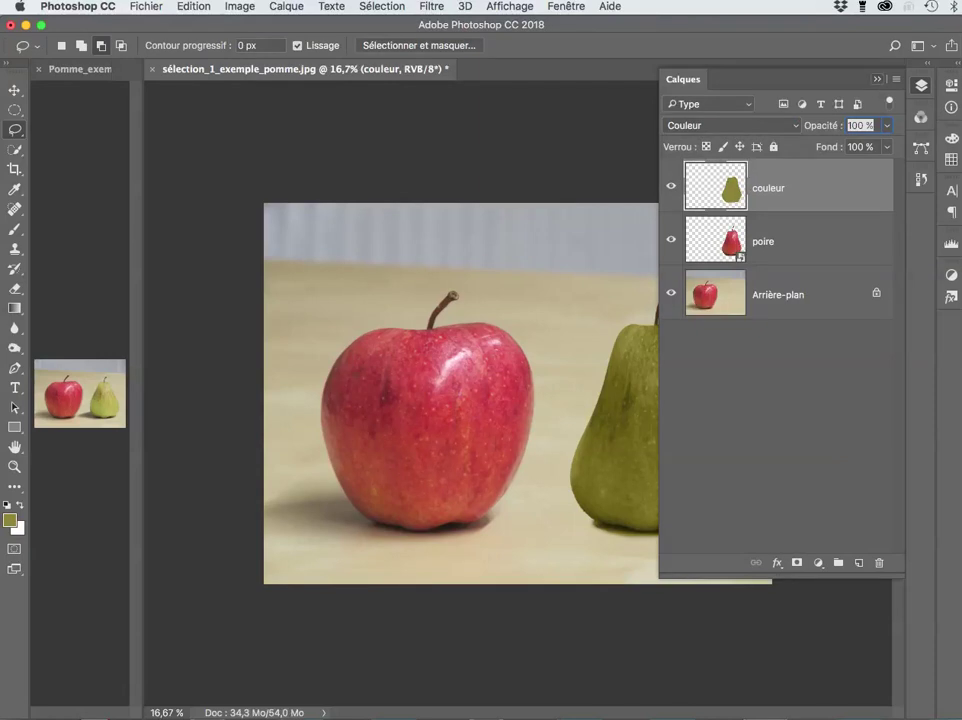
pyautogui.press('F7')
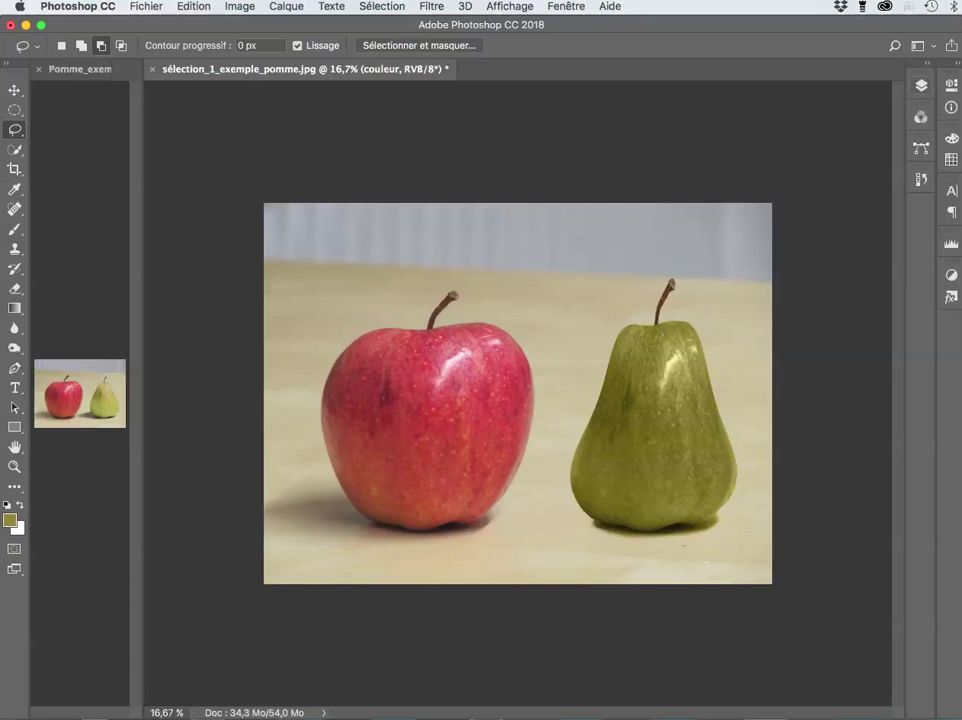
# - Lower the couleur layer's opacity to 63 % and check the pear's blended tint
pyautogui.press('F7')
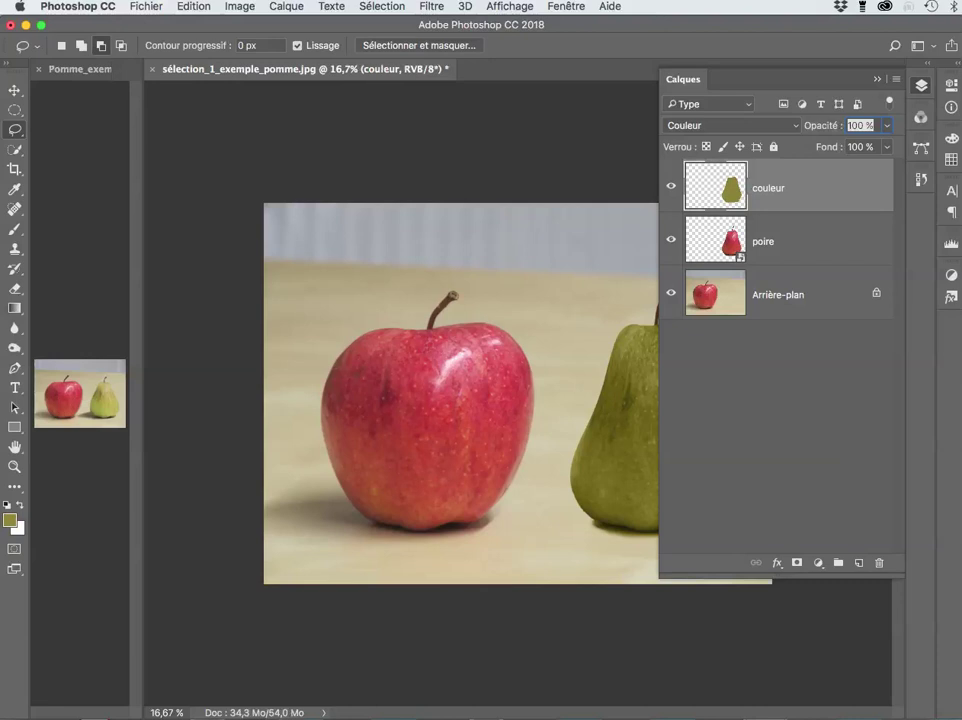
pyautogui.click(886, 125)
pyautogui.moveTo(885, 145); pyautogui.dragTo(859, 145)
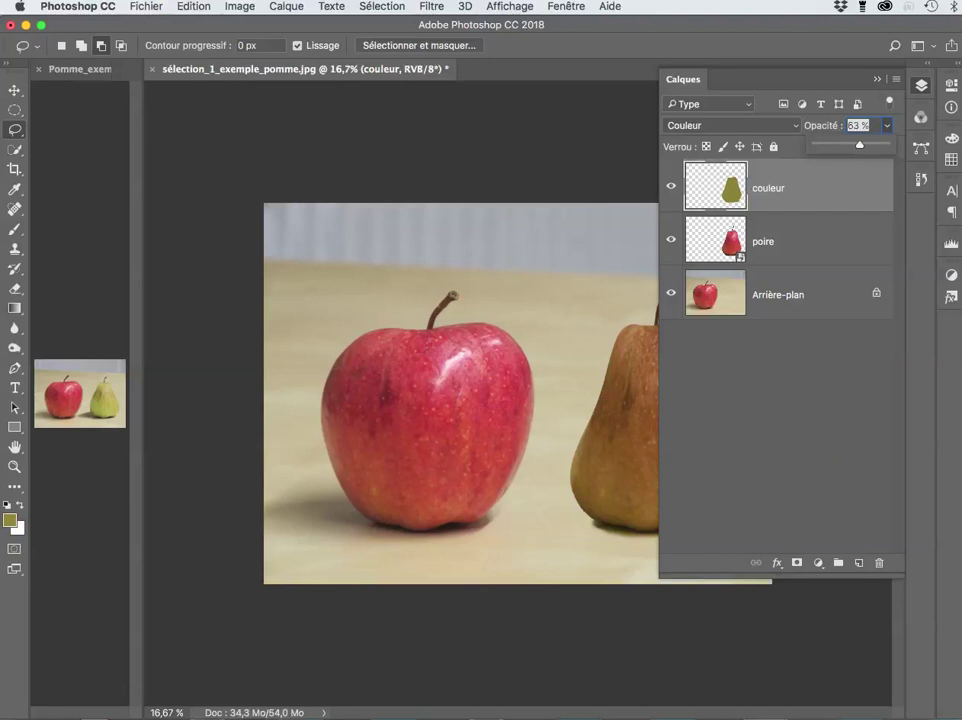
pyautogui.press('Return')
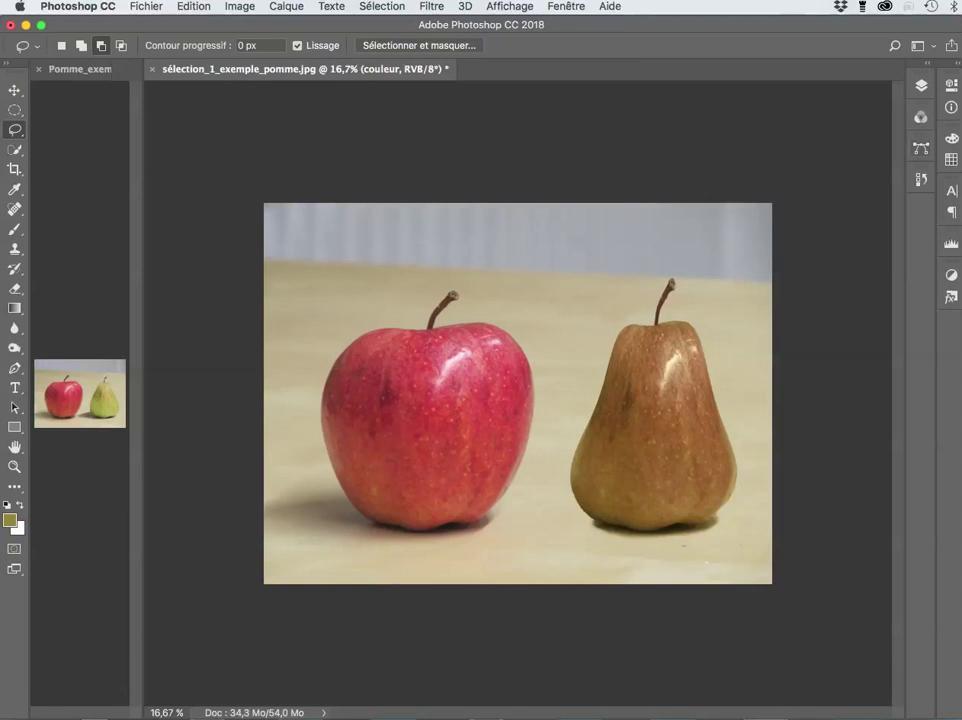
pyautogui.press('F7')
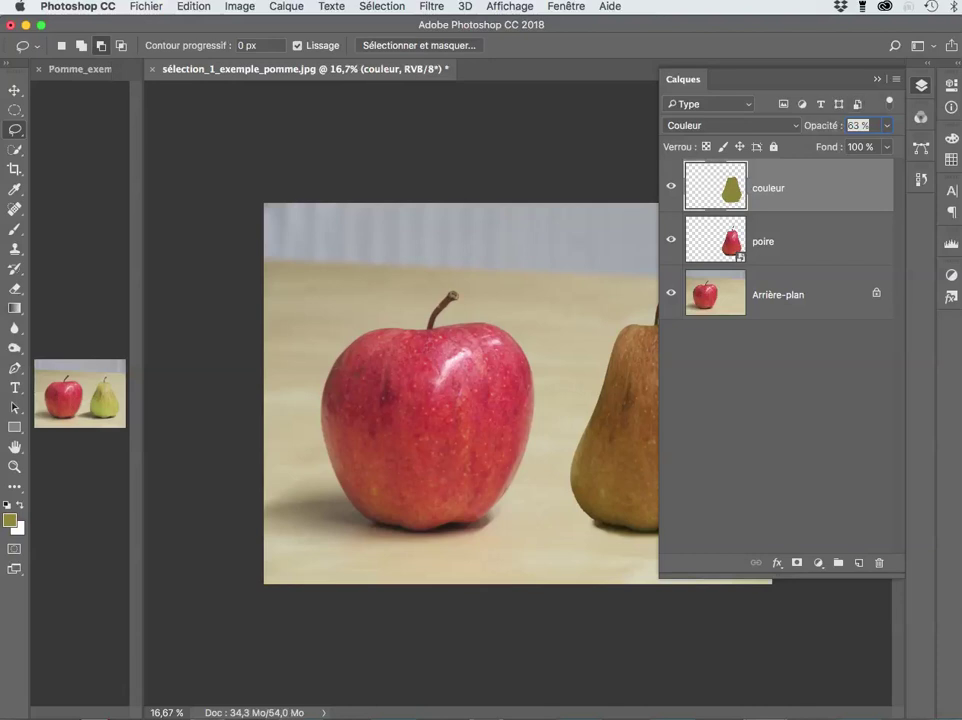
pyautogui.press('F7')
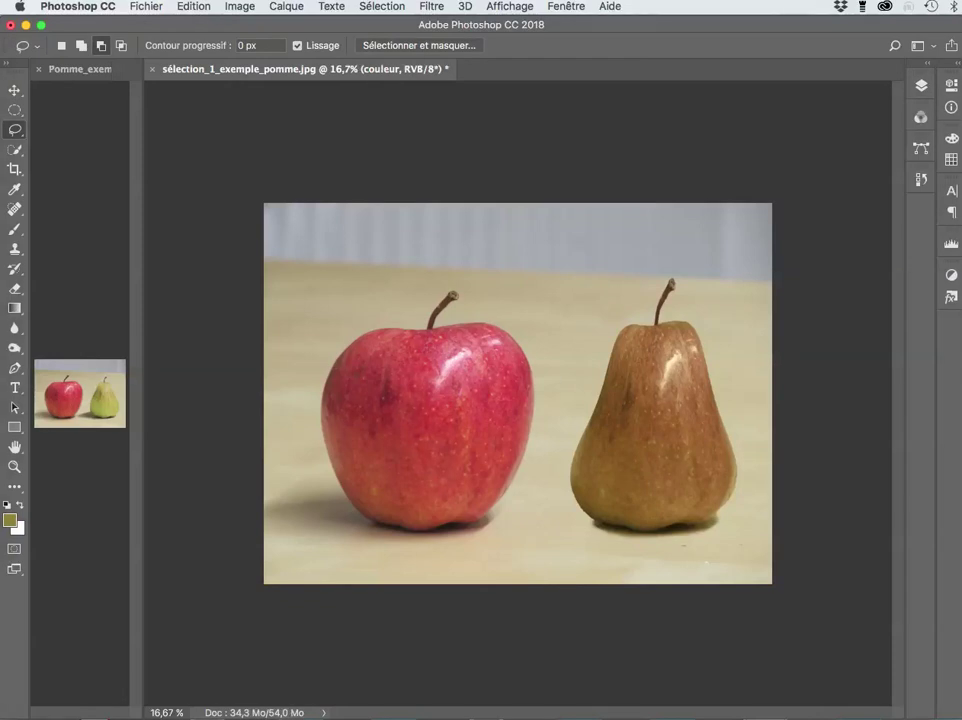
# - Add a layer mask to the couleur layer and paint the tint off the shadow beneath the pear with a 92 px black brush
pyautogui.click(921, 86)
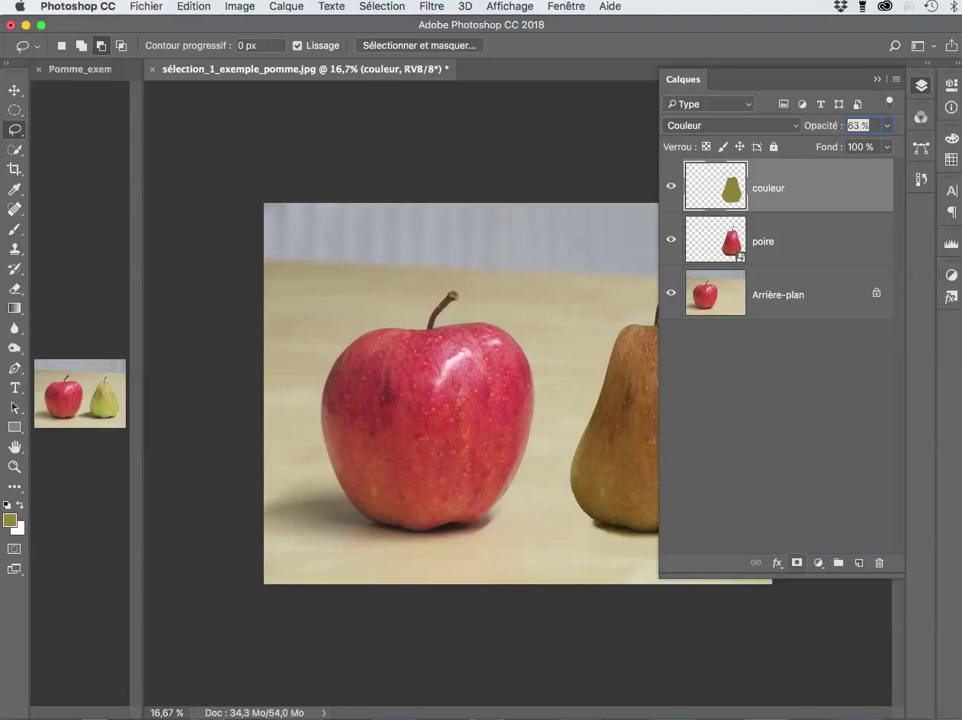
pyautogui.click(797, 563)
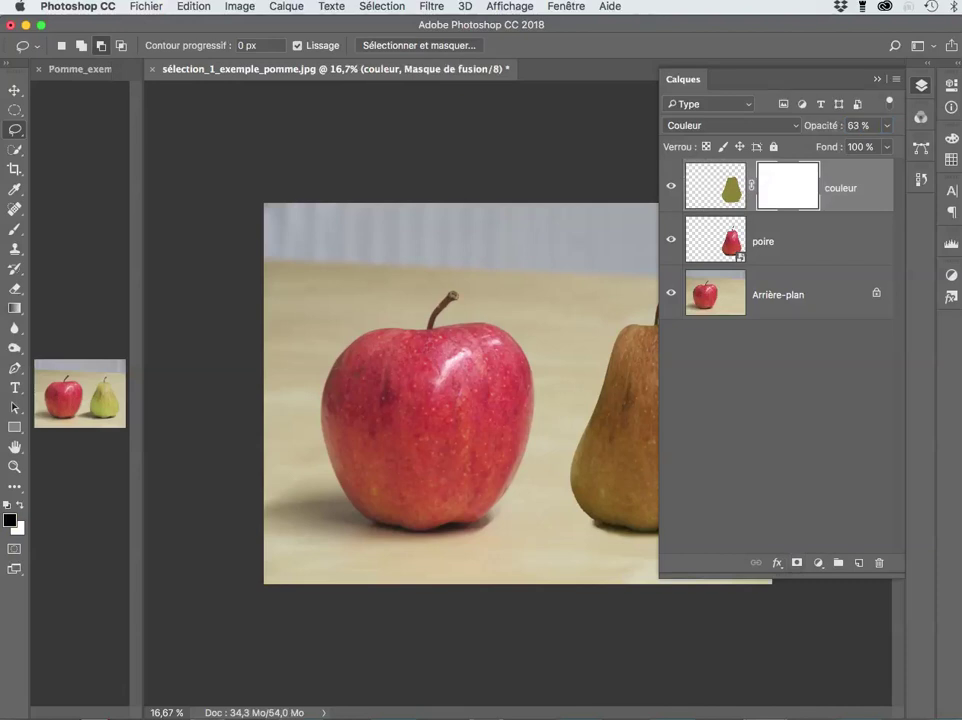
pyautogui.press('F7')
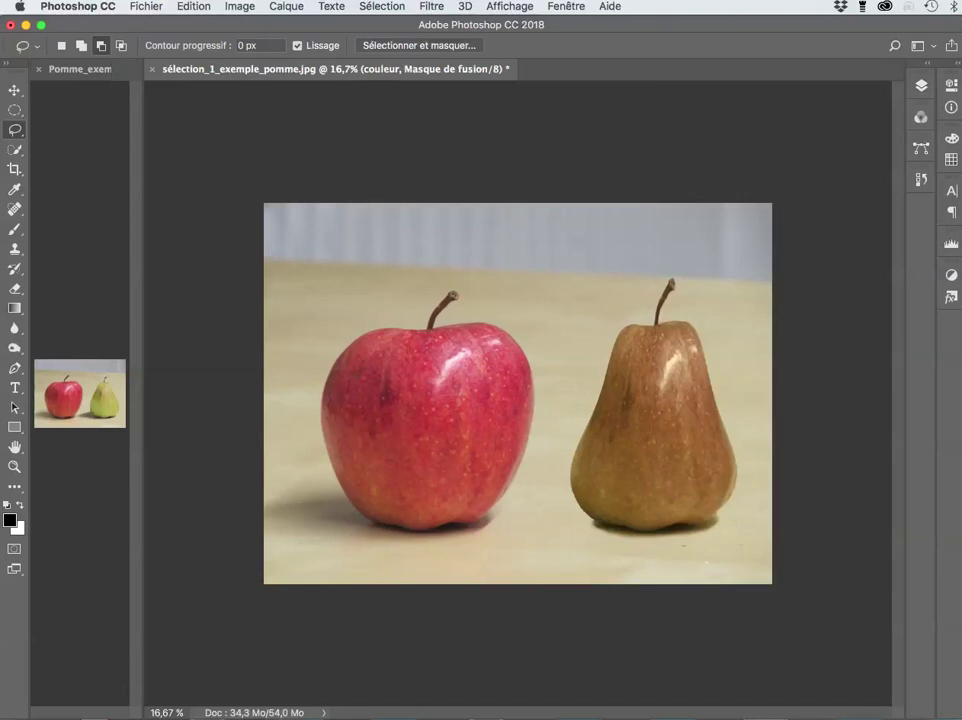
pyautogui.scroll(10, 650, 518)
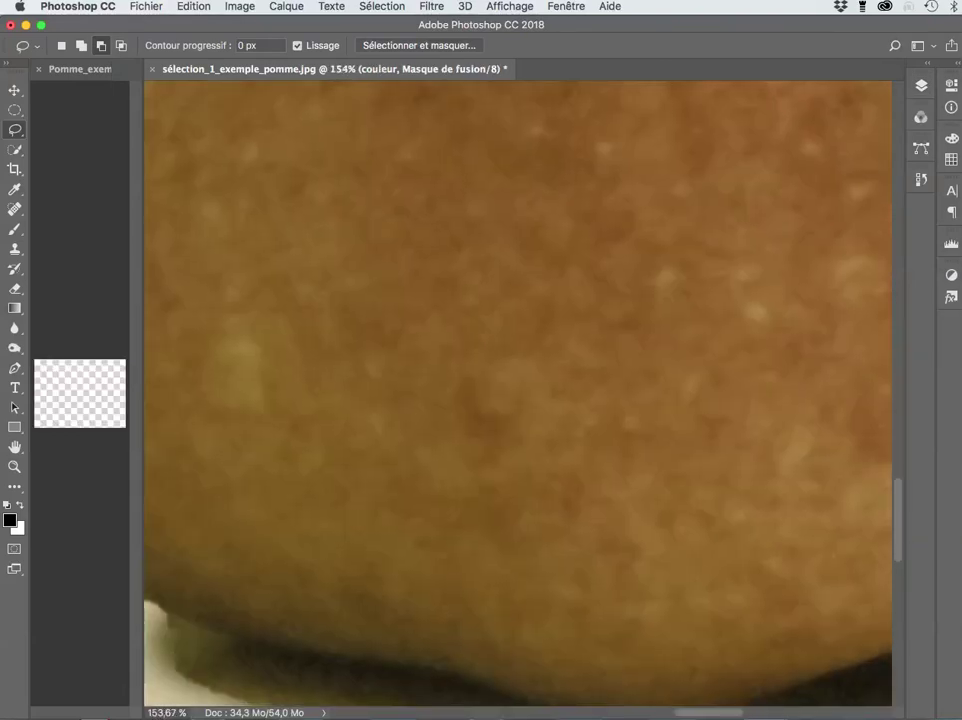
pyautogui.scroll(-5, 640, 340)
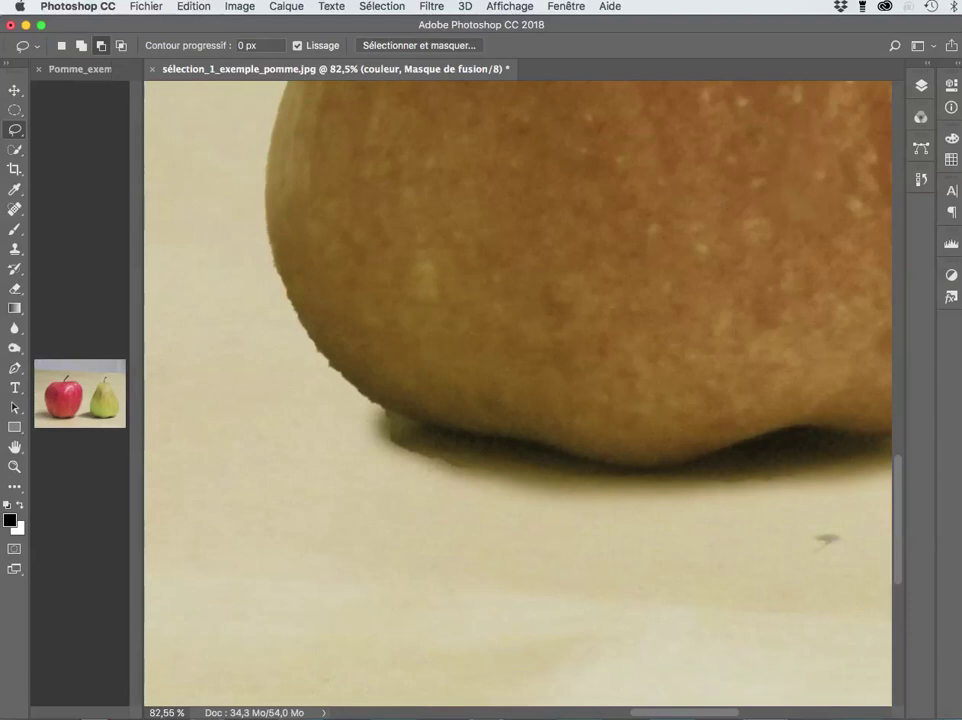
pyautogui.hscroll(3, 518, 385)
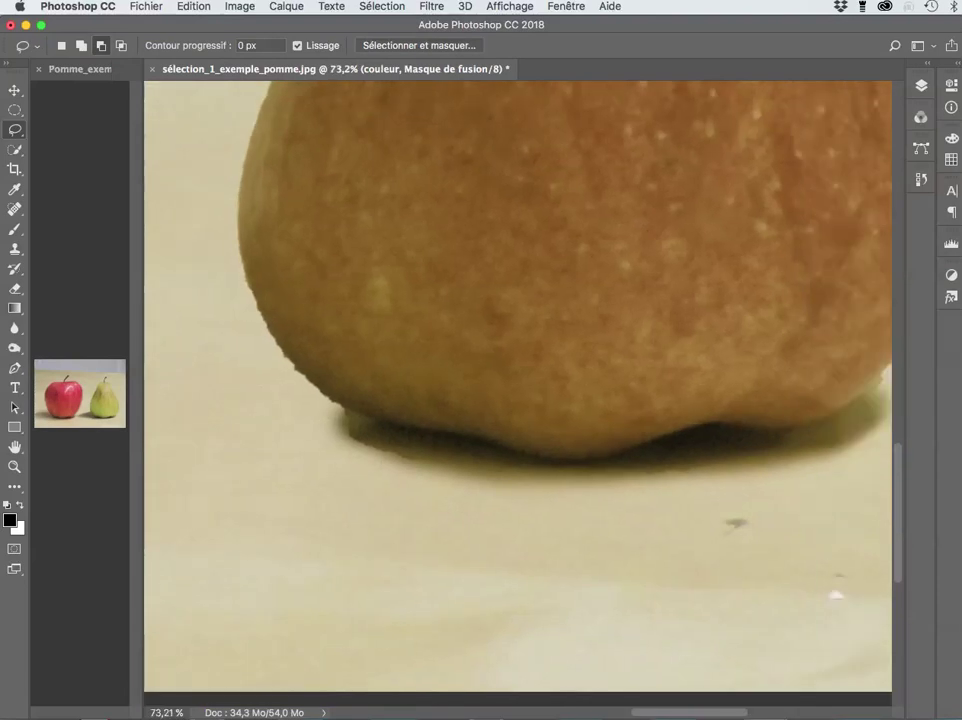
pyautogui.press('b')
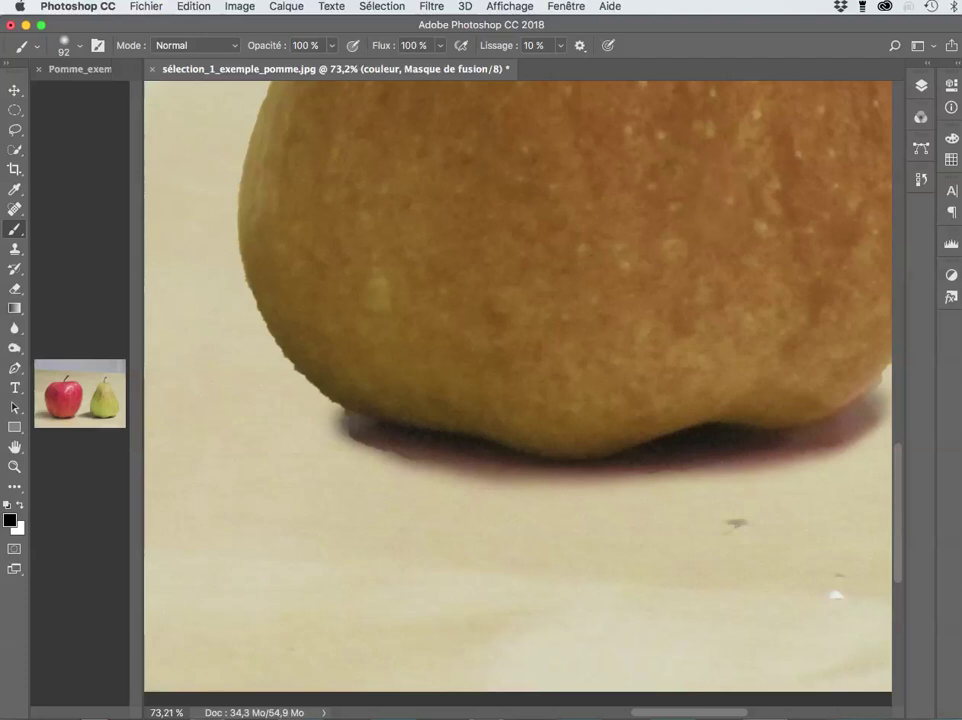
# - Switch to the Sponge tool in Désaturation mode and set its flow to 100 %
pyautogui.scroll(-5, 517, 385)
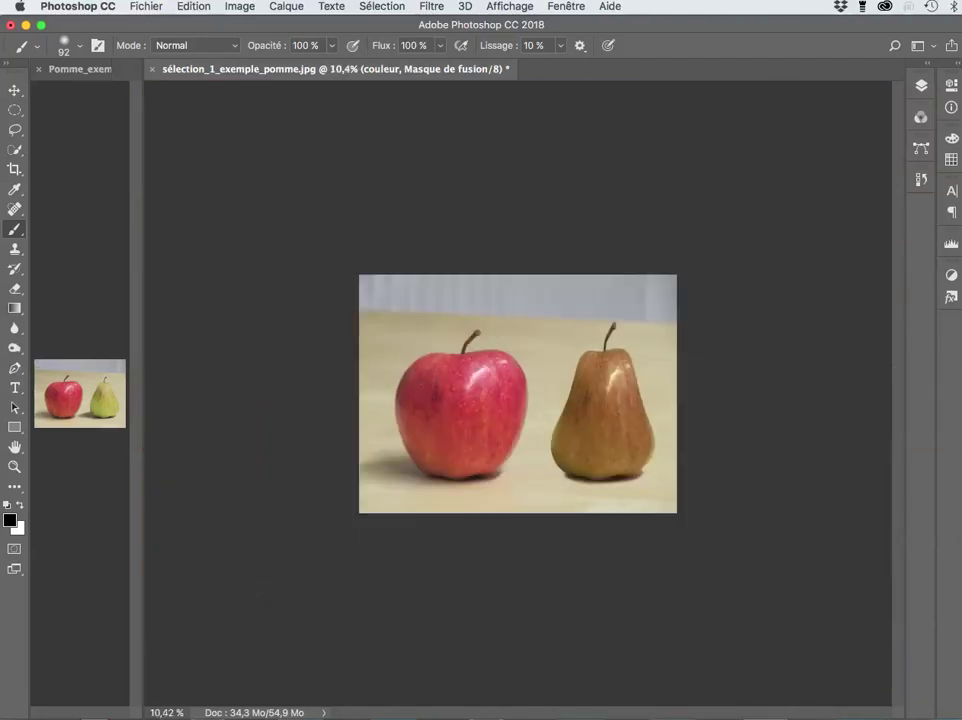
pyautogui.scroll(2, 517, 393)
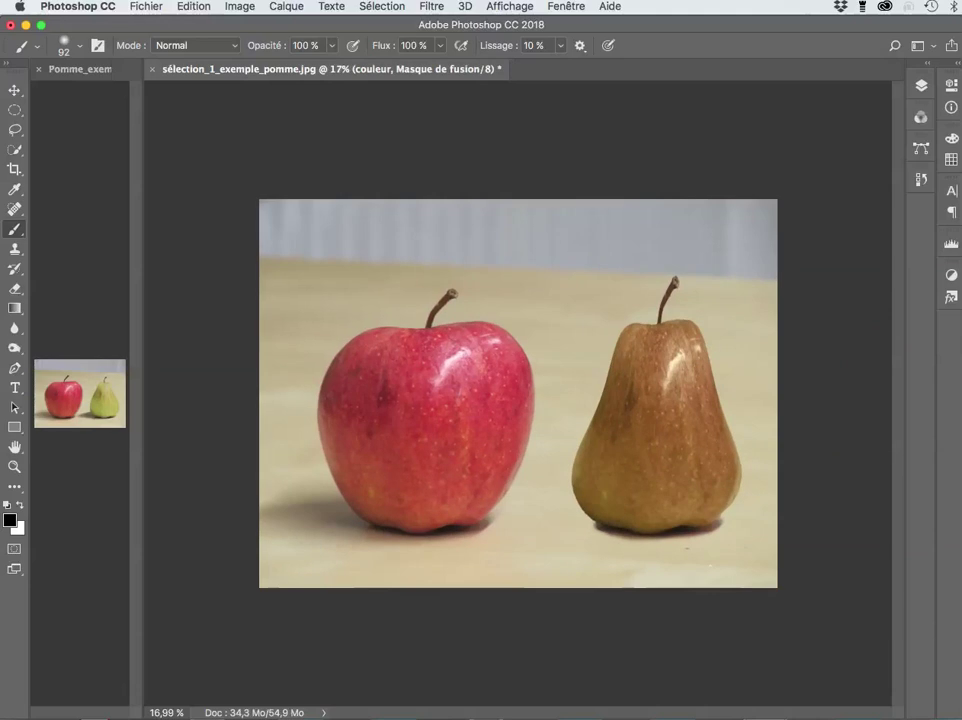
pyautogui.scroll(4, 517, 393)
pyautogui.scroll(-2, 517, 393)
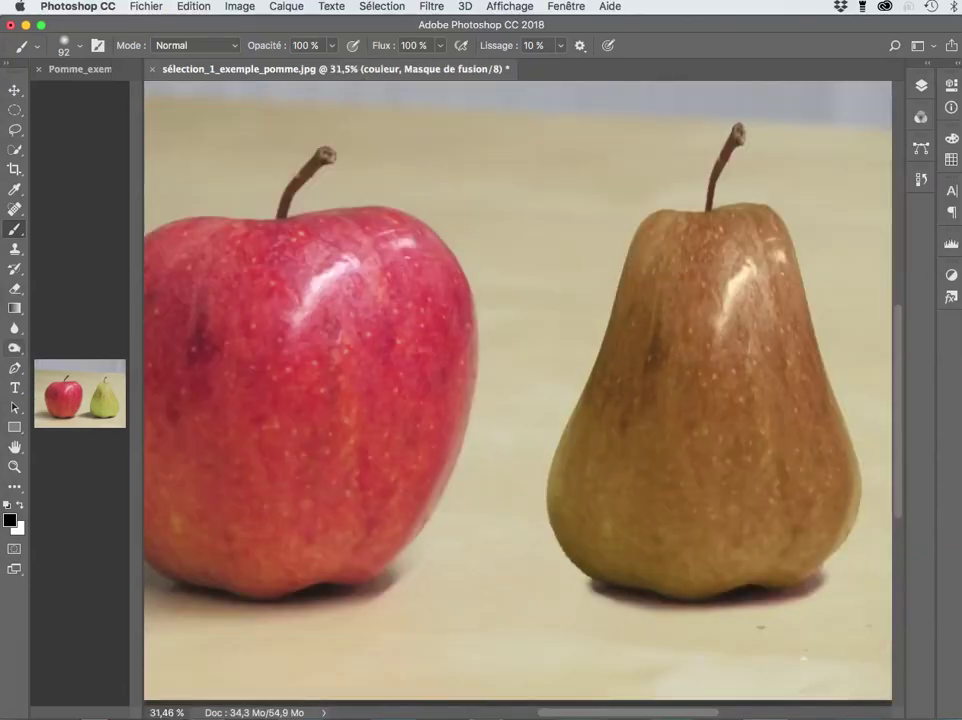
pyautogui.click(14, 347)
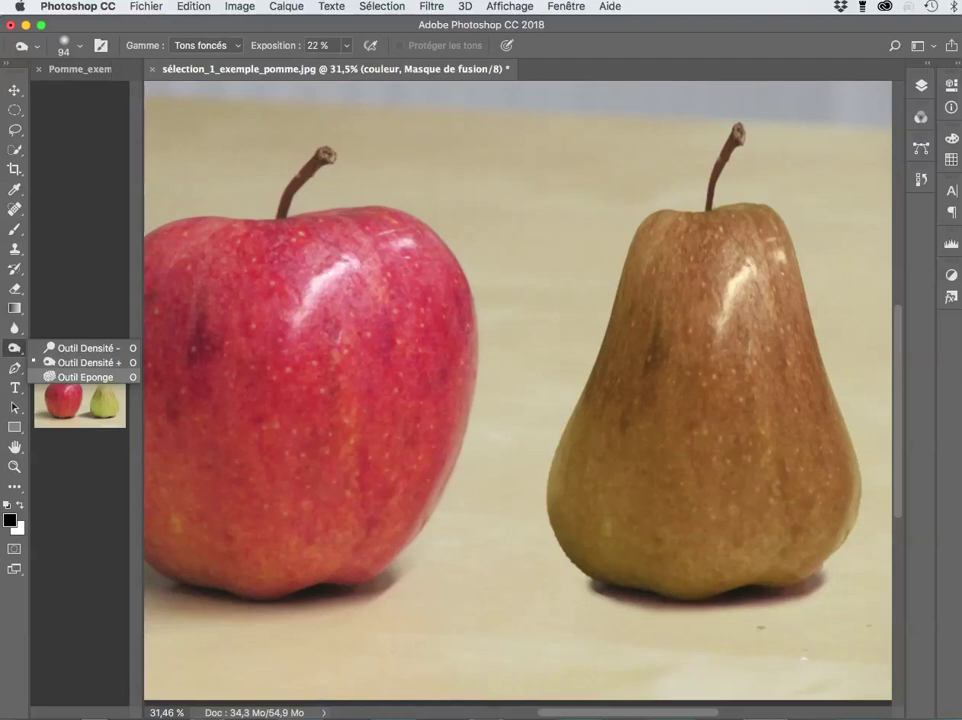
pyautogui.click(85, 377)
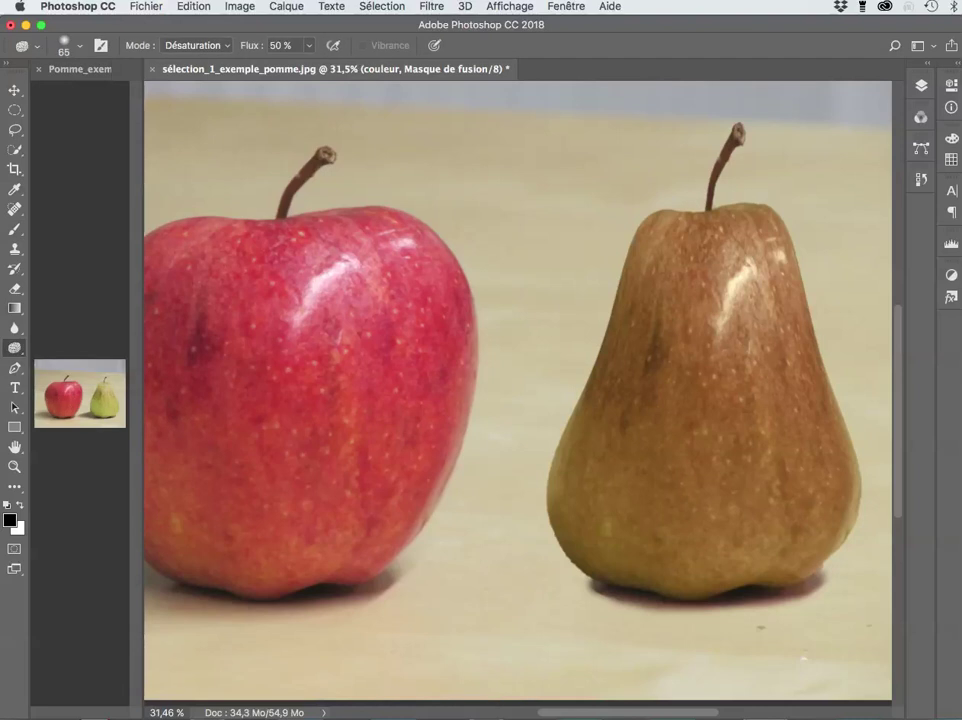
pyautogui.click(309, 45)
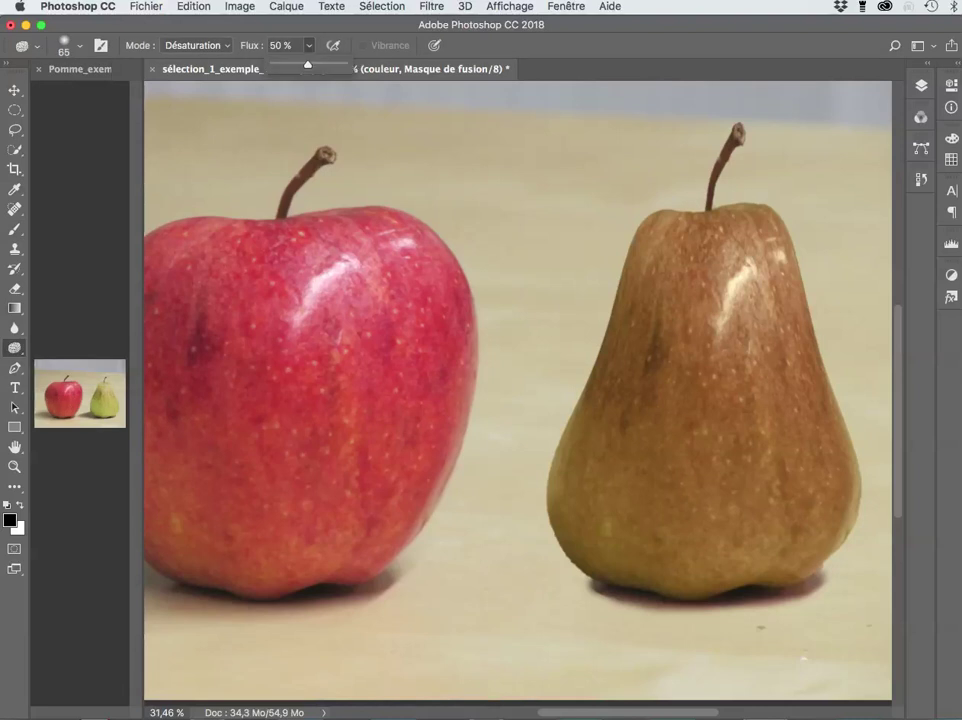
pyautogui.moveTo(307, 64); pyautogui.dragTo(343, 64)
# - Open the poire smart object with its embedded profile, desaturate the shadow under the apple with the Sponge, then save and close it
pyautogui.press('F7')
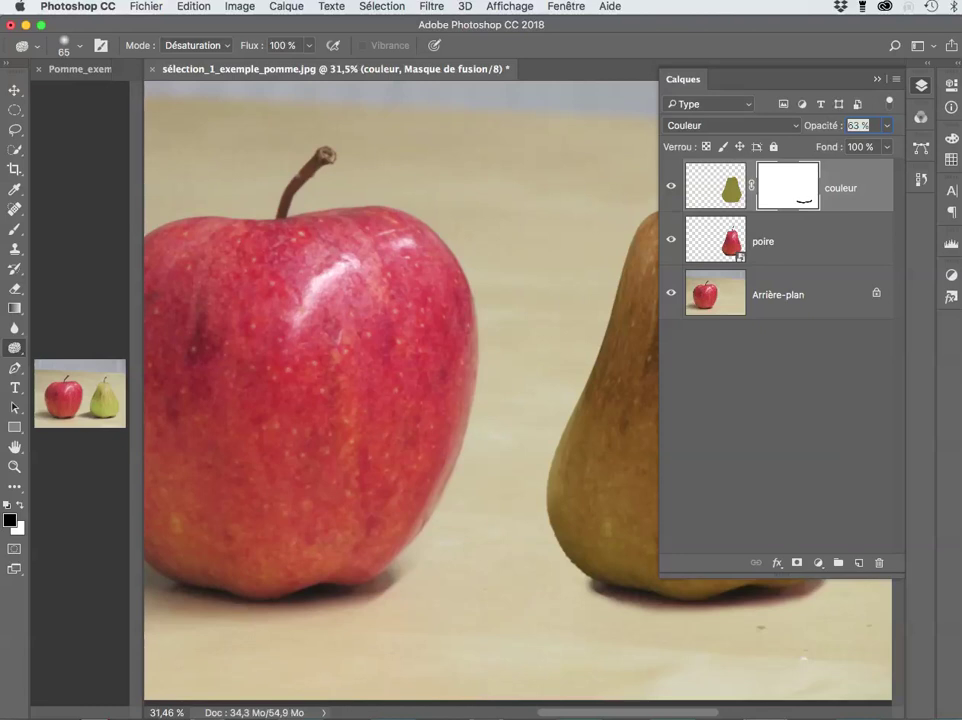
pyautogui.click(780, 241)
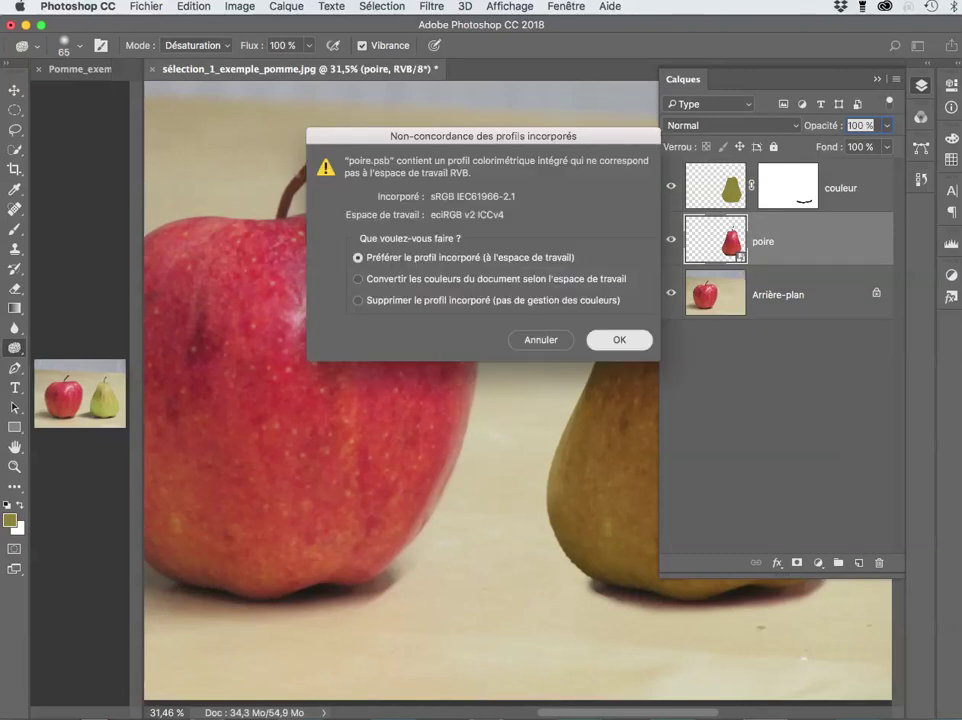
pyautogui.press('Return')
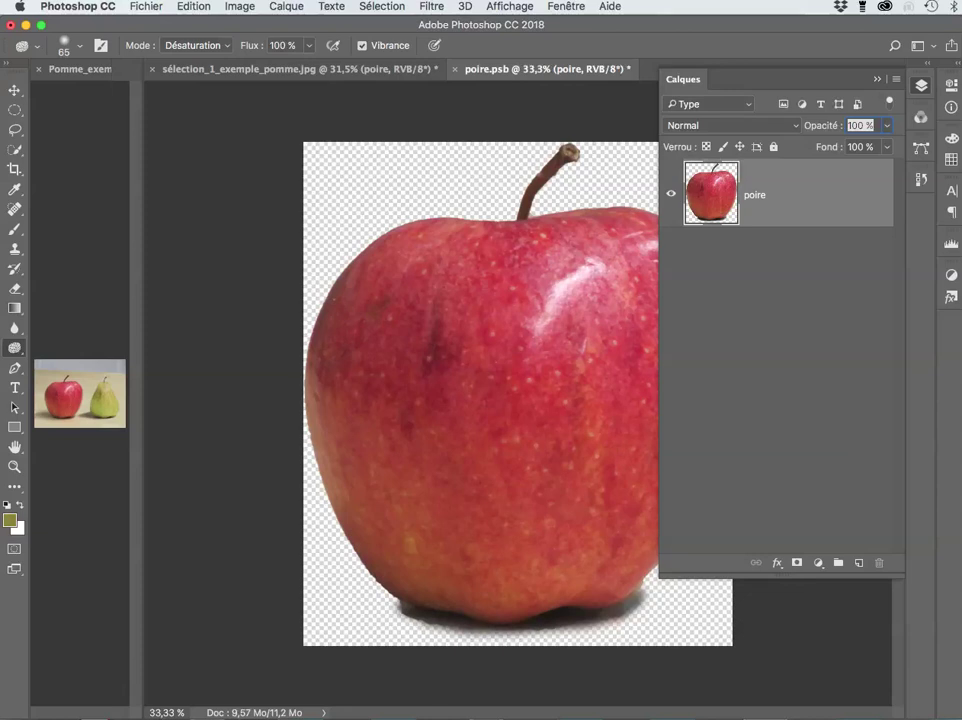
pyautogui.press('super+s')
pyautogui.press('super+w')
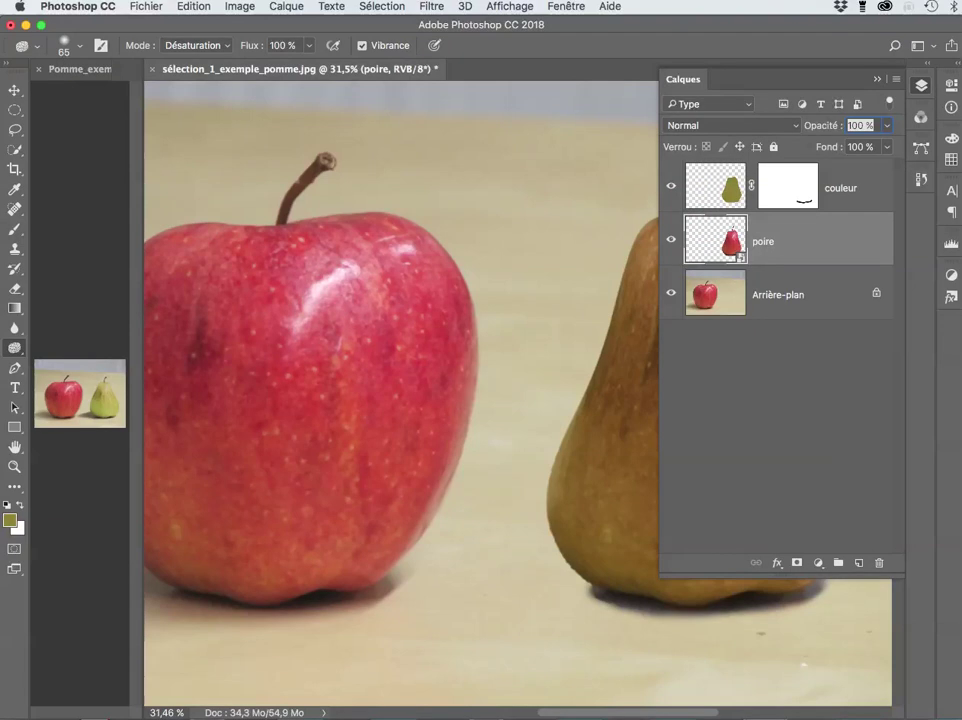
# - Check the shadow in the full image and reopen the poire smart object, keeping its embedded colour profile
pyautogui.press('F7')
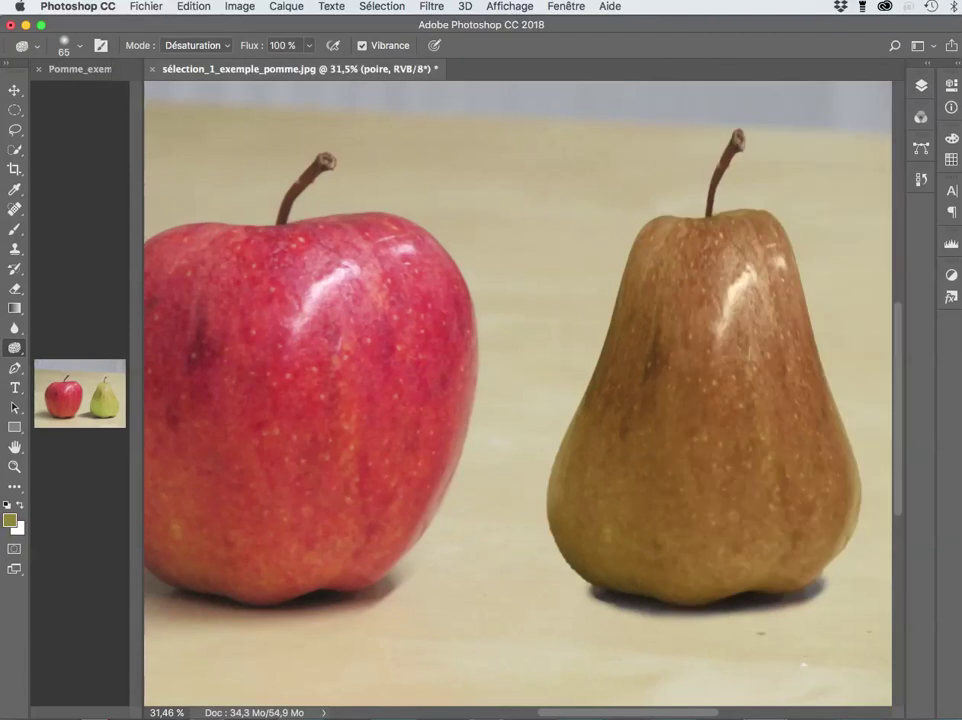
pyautogui.press('super+0')
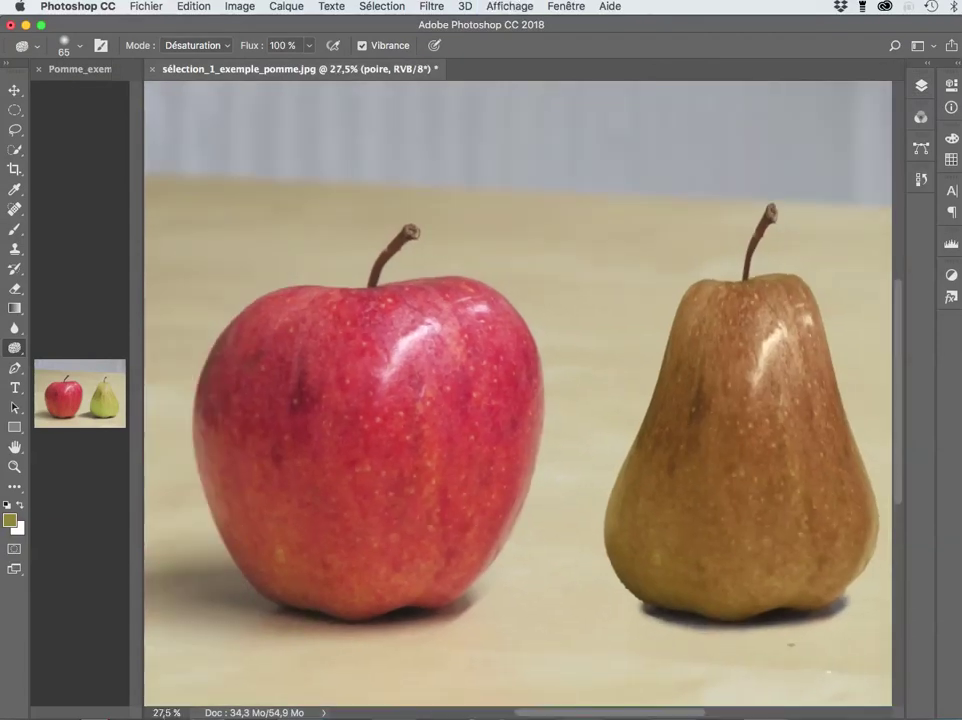
pyautogui.press('super+minus')
pyautogui.press('super+minus')
pyautogui.press('super+minus')
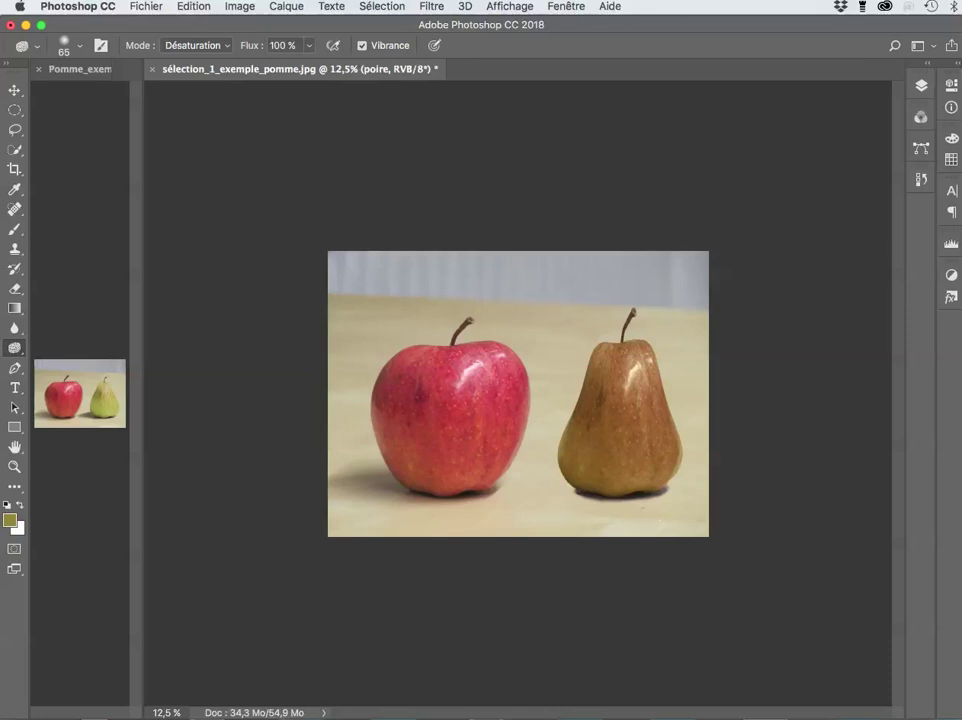
pyautogui.press('F7')
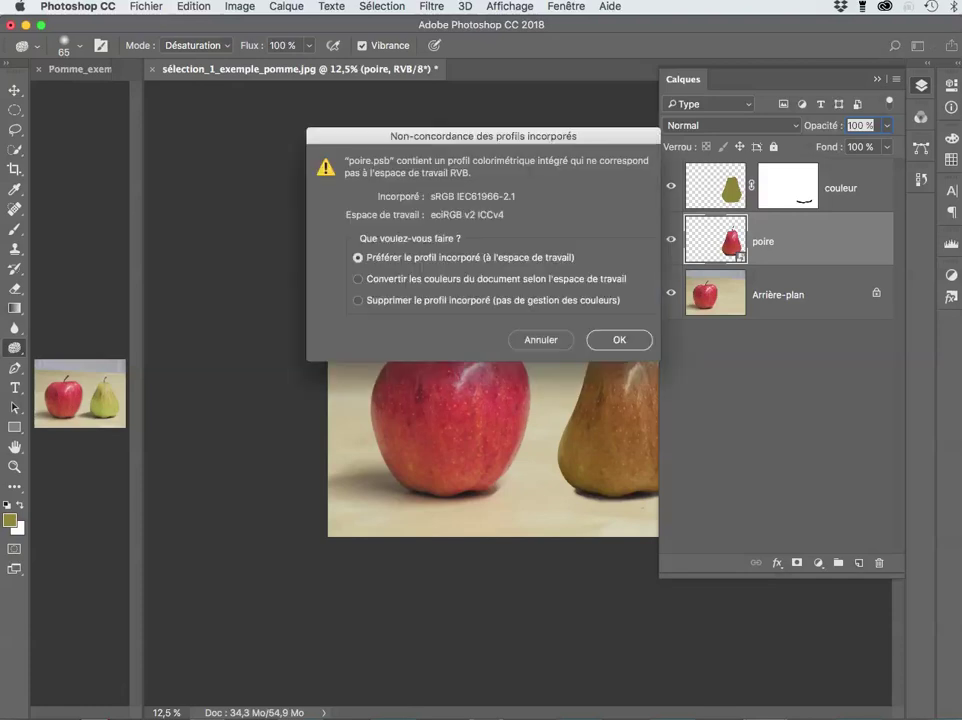
pyautogui.press('Return')
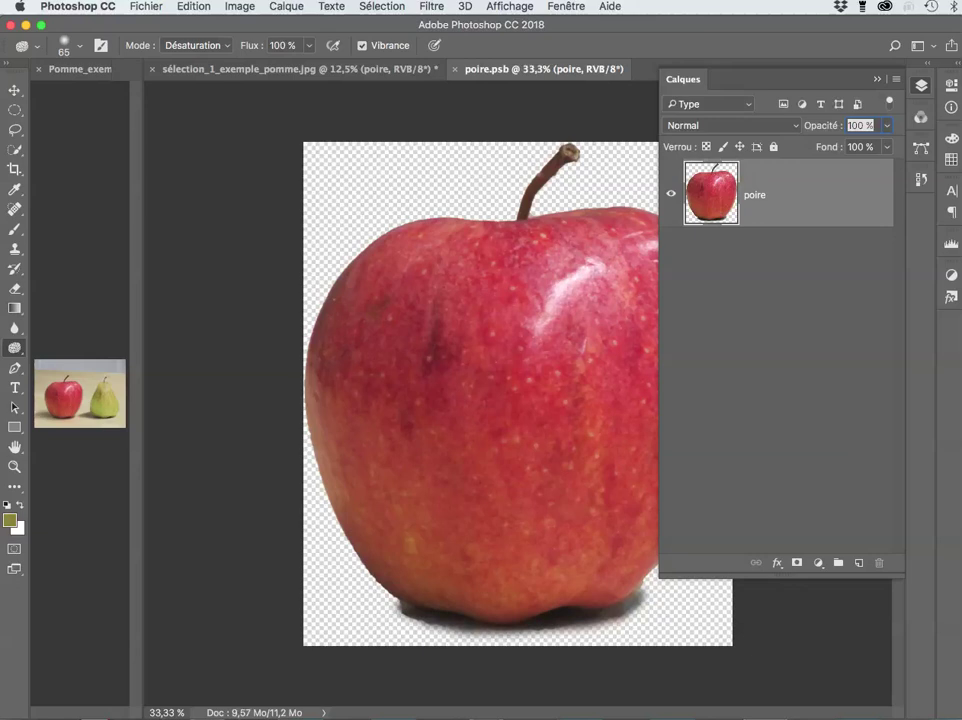
# - Try smearing the apple's highlight with a 184 px Smudge tool (Outil Doigt) at 100 % intensity
pyautogui.click(14, 328)
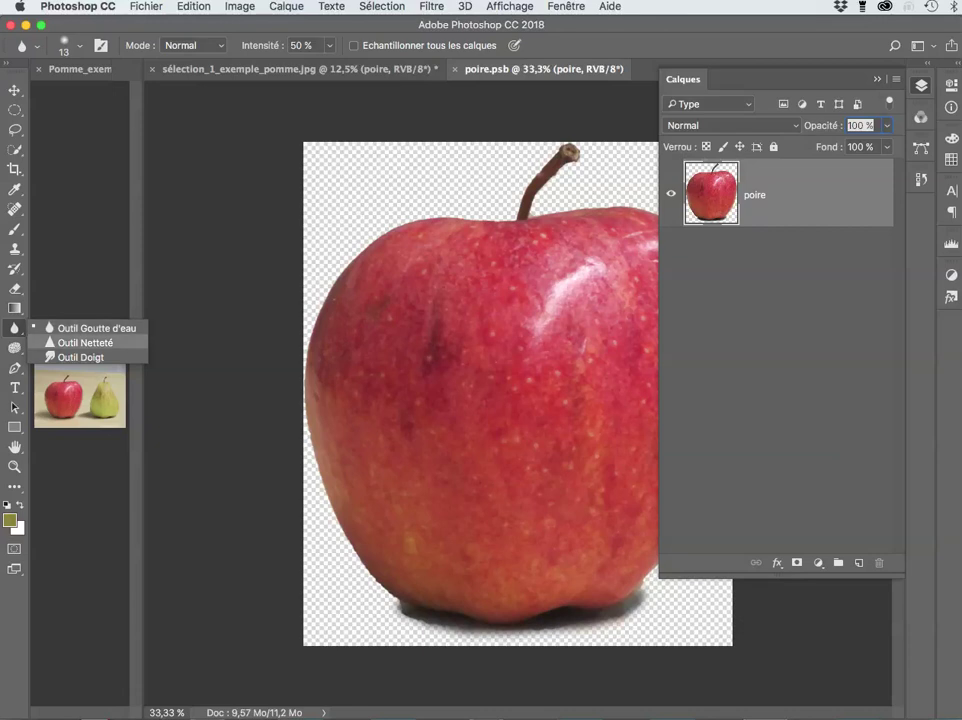
pyautogui.click(80, 357)
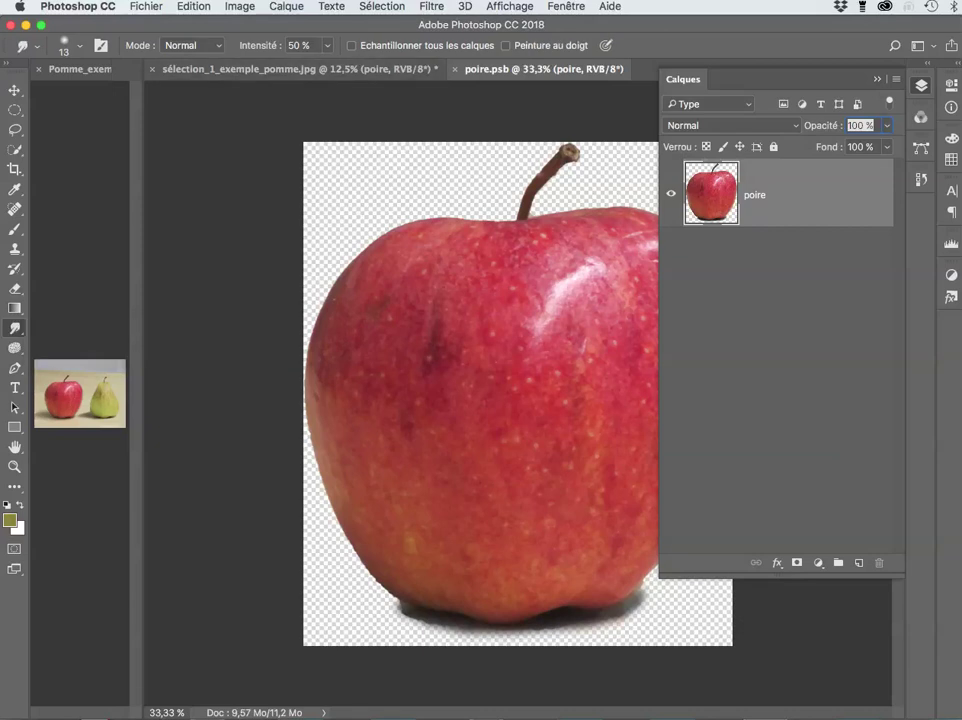
pyautogui.click(327, 45)
pyautogui.moveTo(325, 64); pyautogui.dragTo(361, 64)
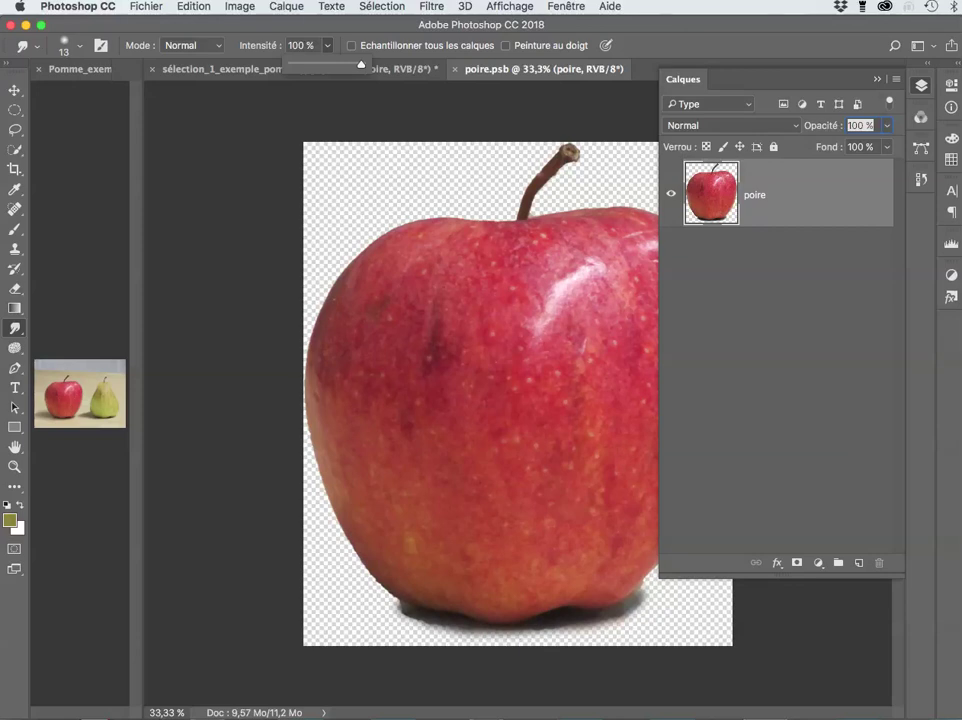
pyautogui.moveTo(535, 316); pyautogui.dragTo(535, 316)
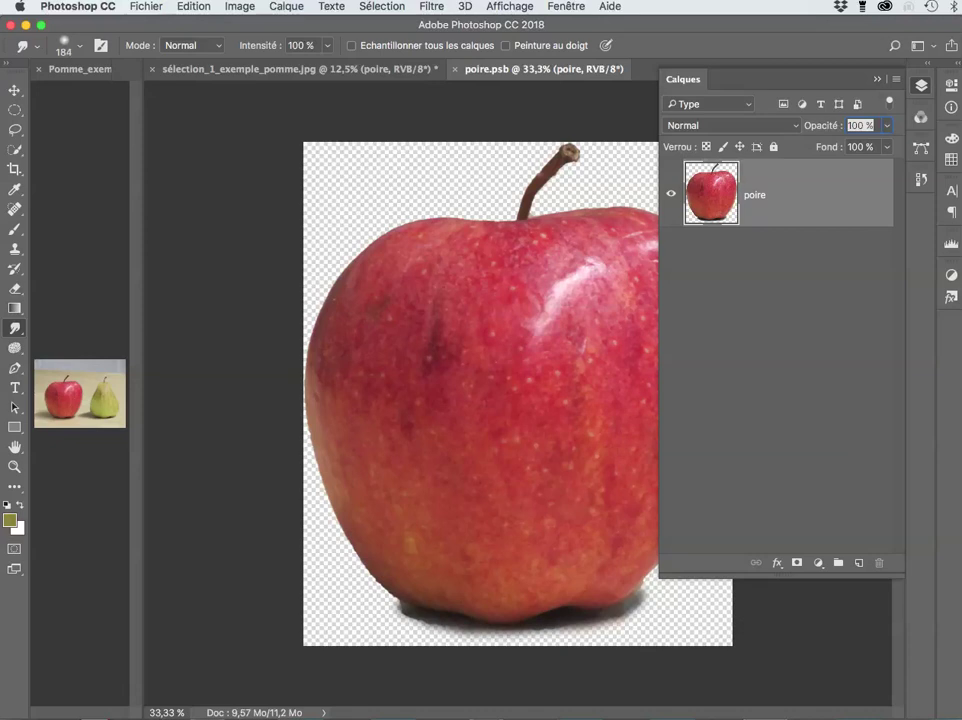
pyautogui.moveTo(545, 266); pyautogui.dragTo(625, 266)
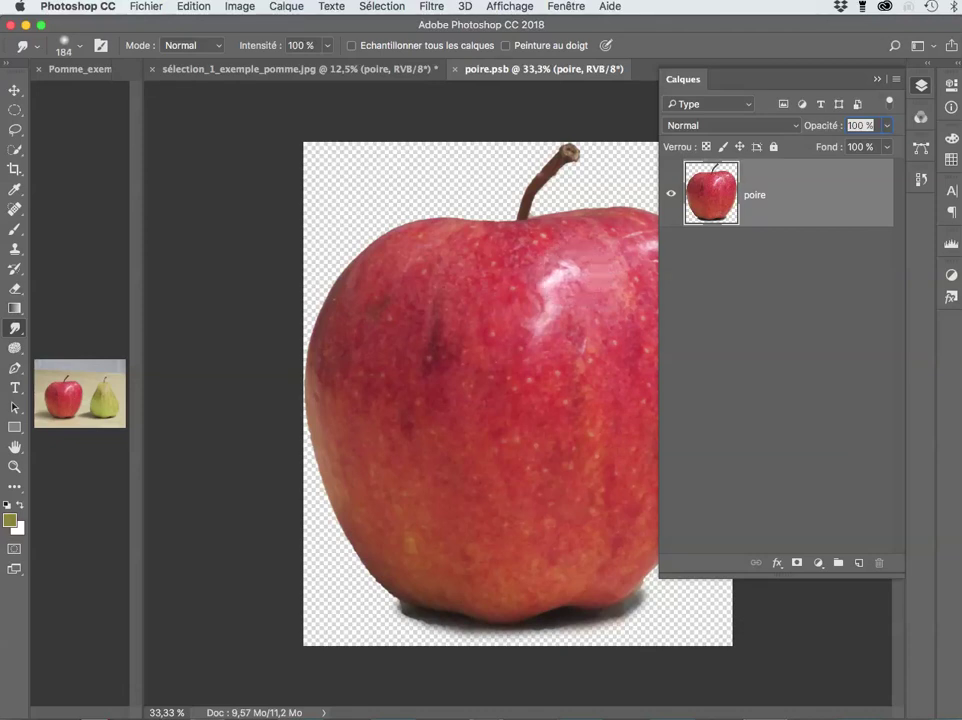
pyautogui.moveTo(540, 250)
pyautogui.mouseDown()
pyautogui.moveTo(570, 290)
pyautogui.moveTo(560, 310)
pyautogui.moveTo(575, 320)
pyautogui.moveTo(585, 280)
pyautogui.moveTo(570, 320)
pyautogui.mouseUp()
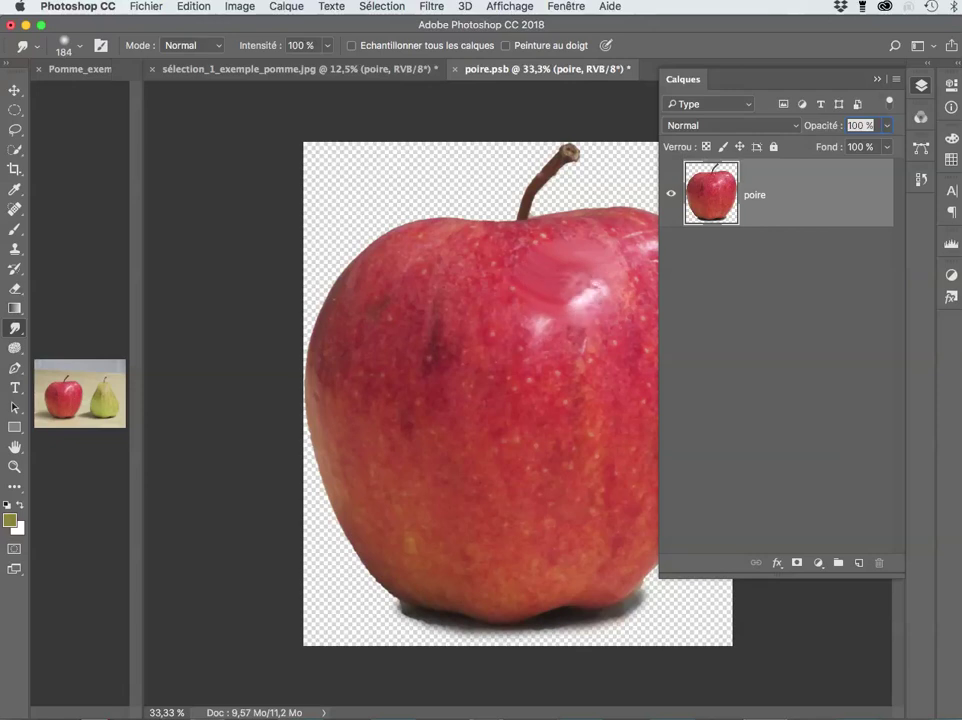
# - Step back through the history to remove the smudge strokes from the apple's highlight
pyautogui.click(193, 6)
pyautogui.click(240, 58)
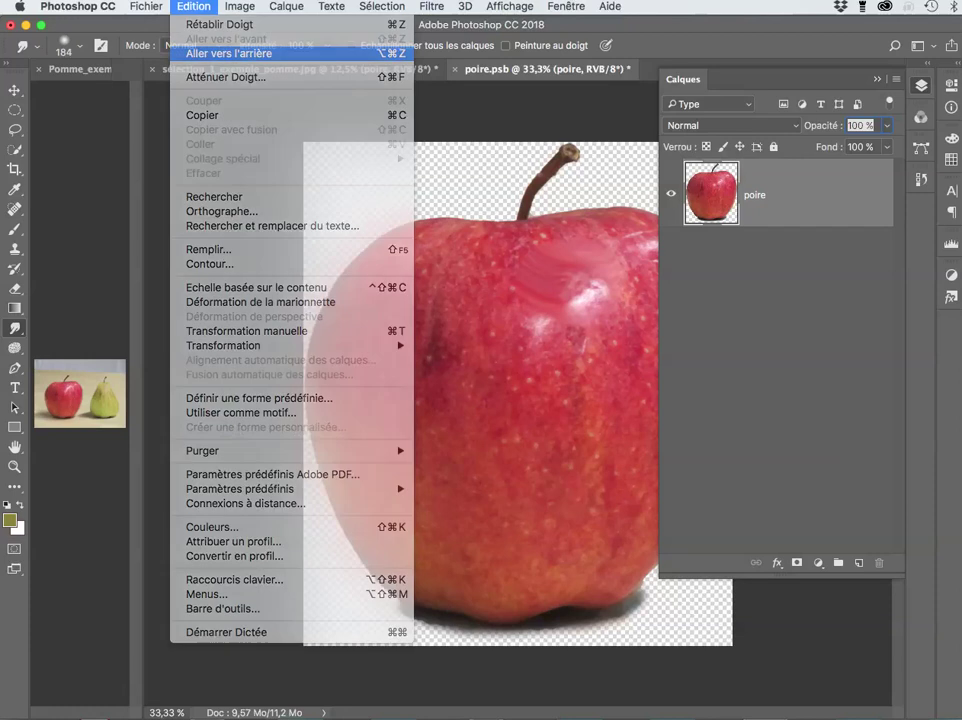
pyautogui.click(193, 6)
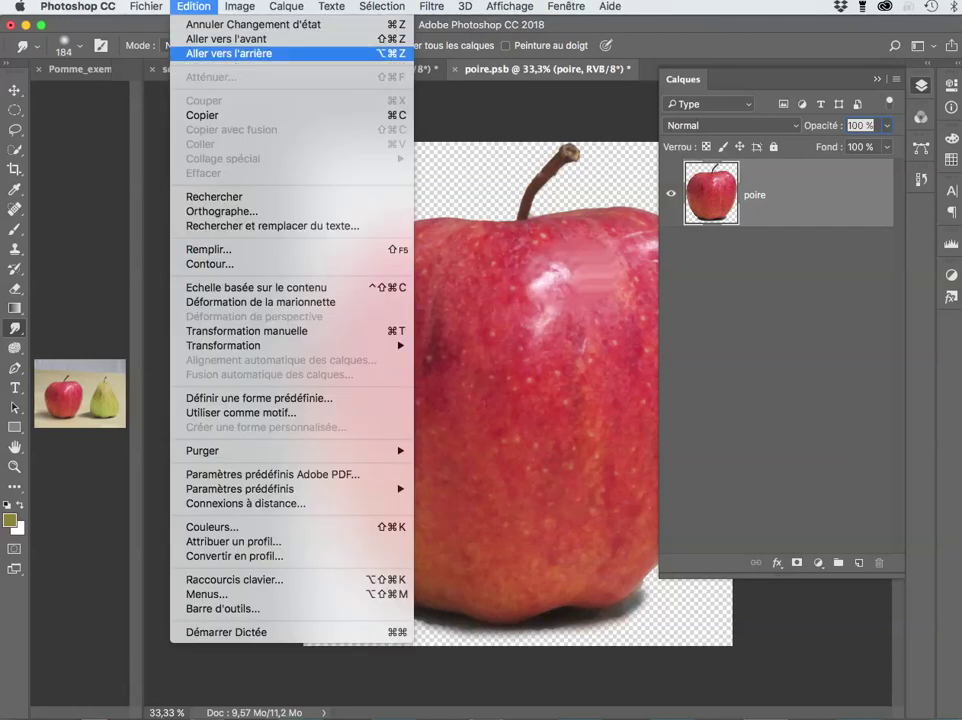
pyautogui.click(215, 52)
pyautogui.press('super+alt+z')
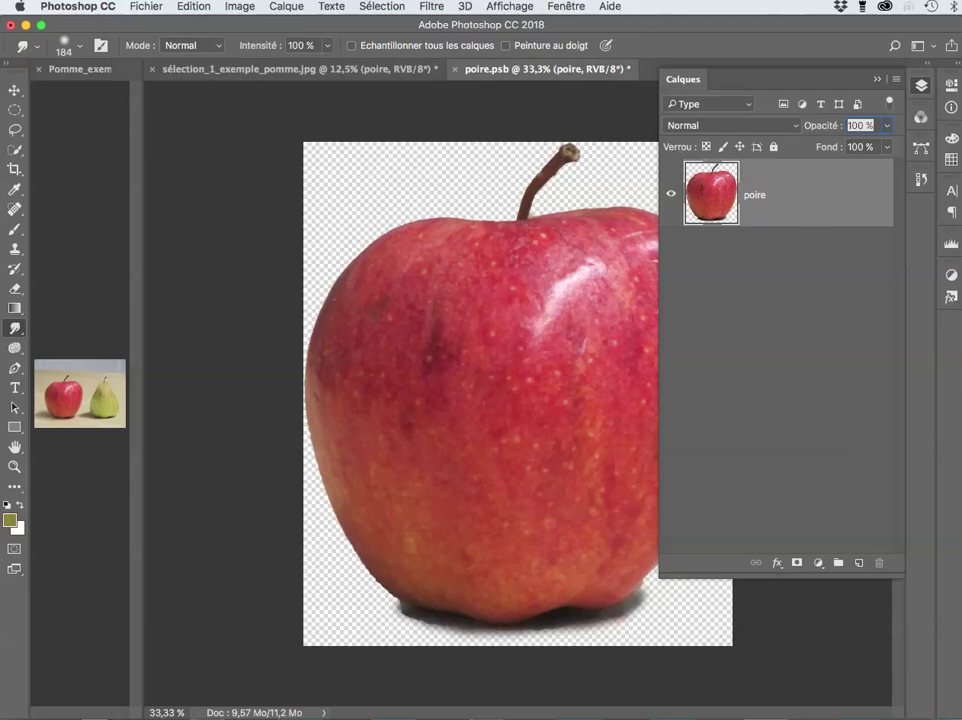
# - Try softening the apple with a 205 px Blur tool (Outil Goutte d'eau) at 100 % intensity
pyautogui.click(15, 328)
pyautogui.click(76, 327)
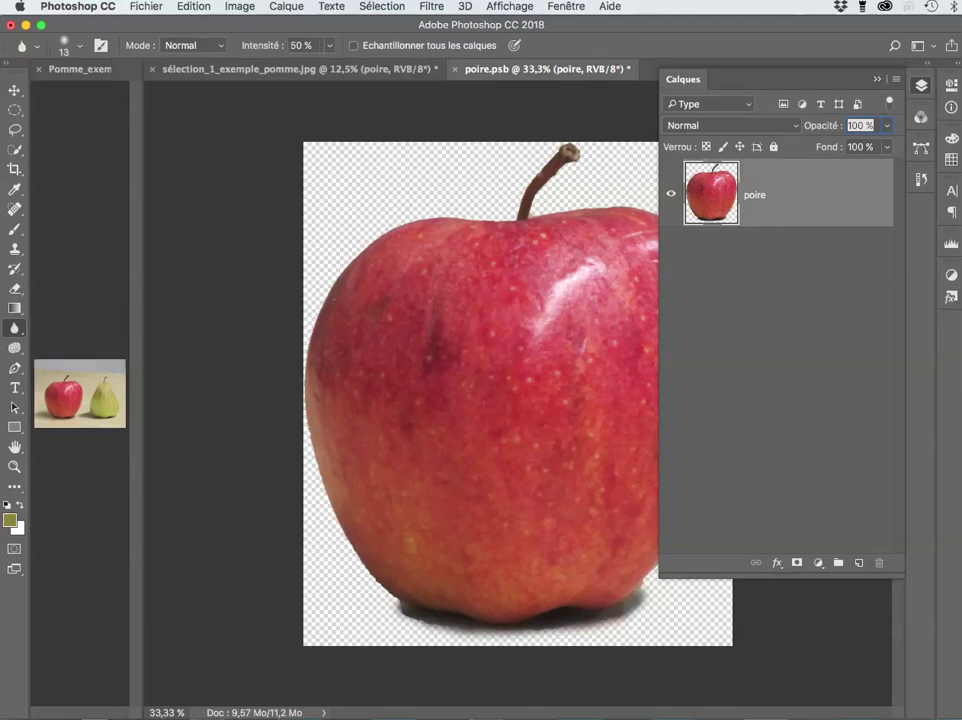
pyautogui.moveTo(438, 218); pyautogui.dragTo(520, 218)
pyautogui.click(330, 46)
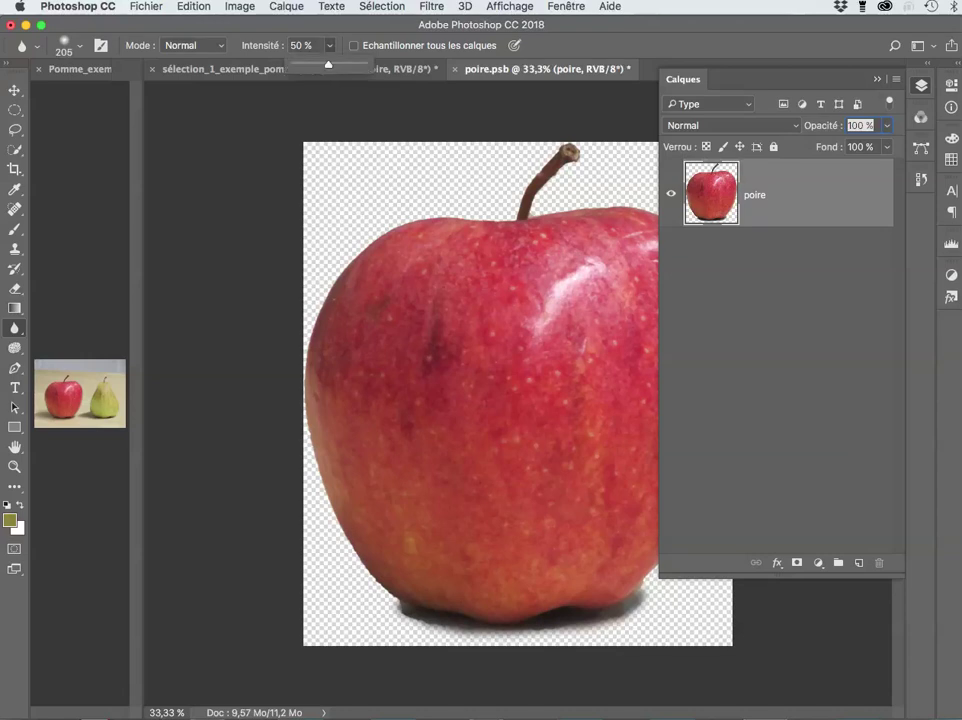
pyautogui.moveTo(329, 66); pyautogui.dragTo(366, 66)
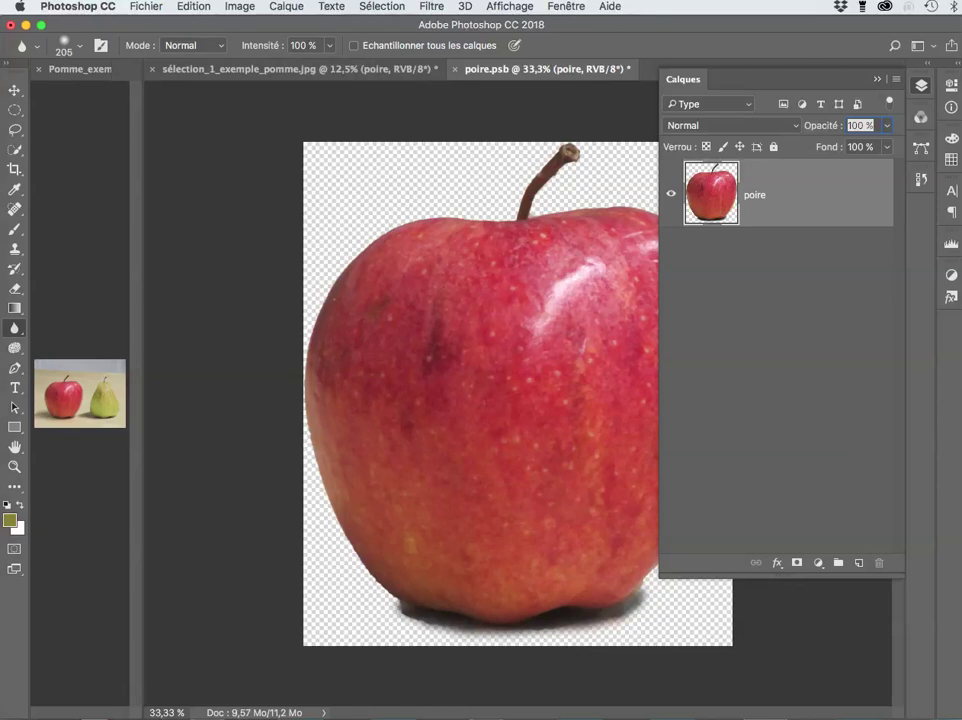
pyautogui.click(194, 6)
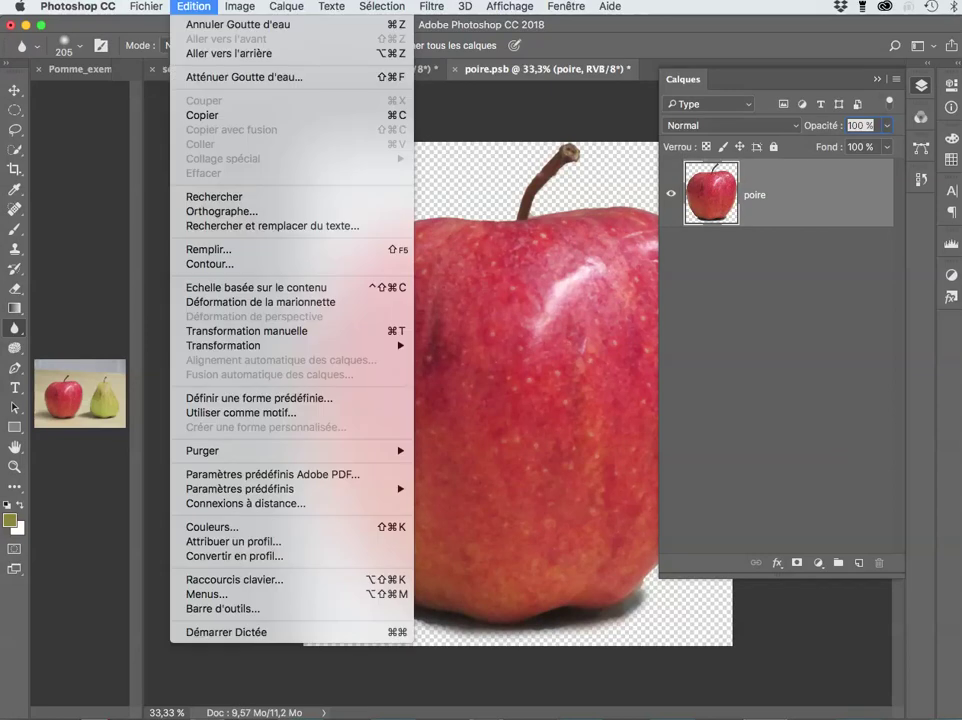
pyautogui.press('Escape')
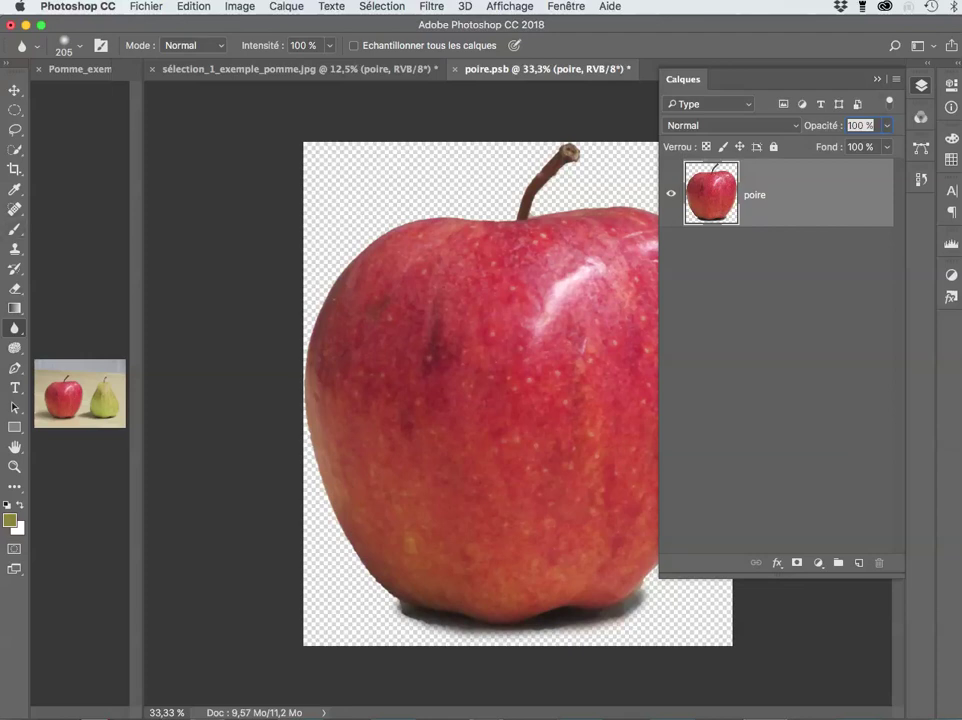
# - Set up the Clone Stamp (Tampon de duplication) with a soft 178 px brush at 0 % hardness for retouching the apple
pyautogui.press('s')
pyautogui.click(15, 248)
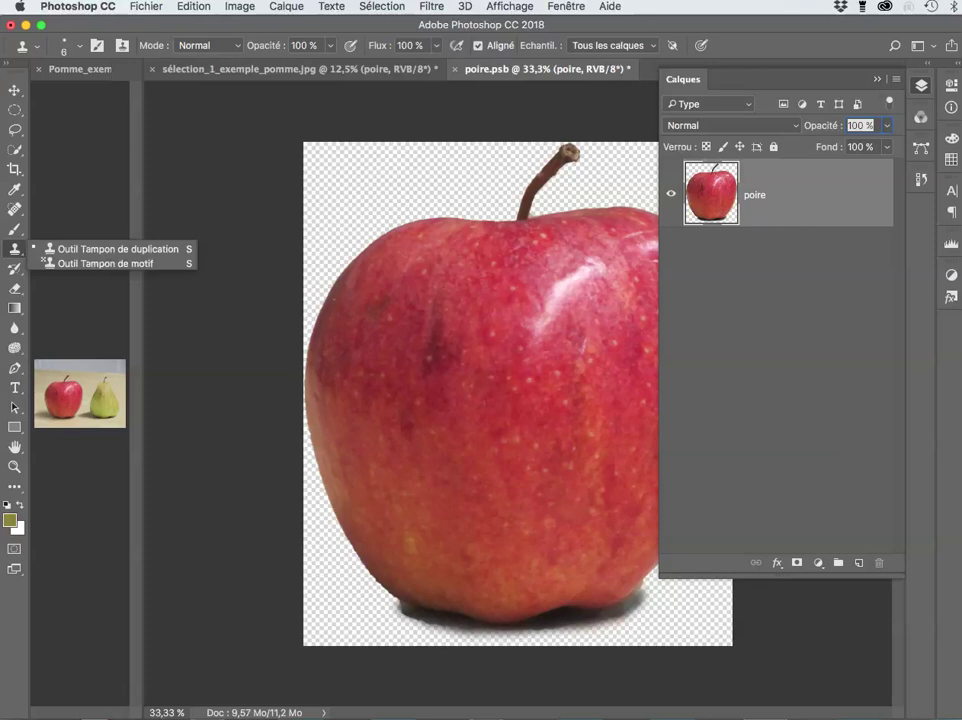
pyautogui.press('Escape')
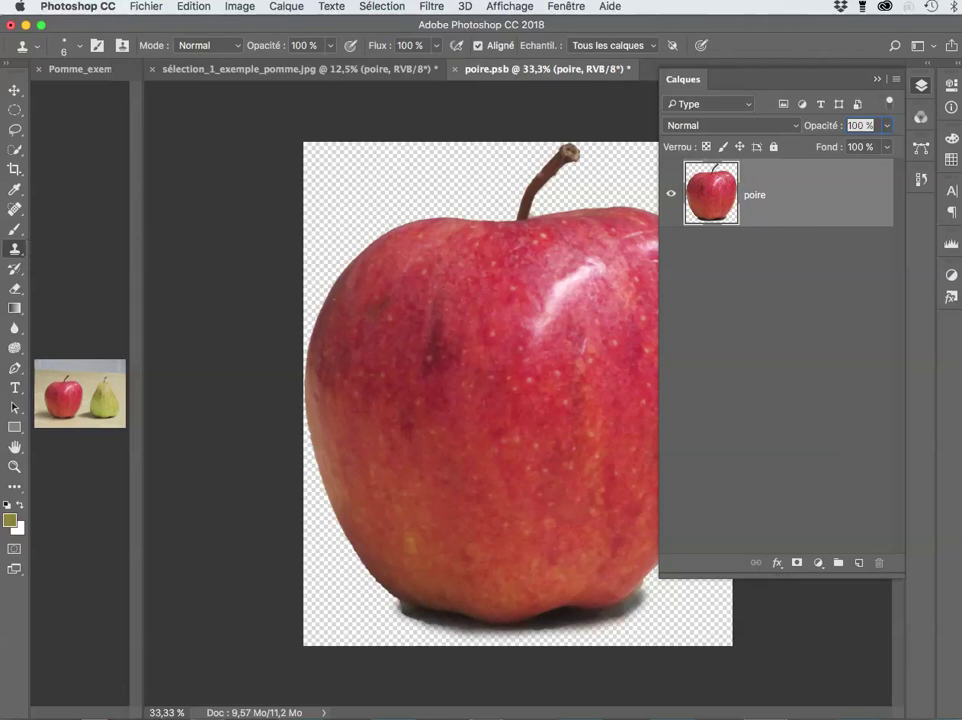
pyautogui.moveTo(414, 331)
pyautogui.mouseDown()
pyautogui.moveTo(453, 331)
pyautogui.moveTo(451, 285)
pyautogui.mouseUp()
pyautogui.moveTo(423, 334); pyautogui.dragTo(423, 334)
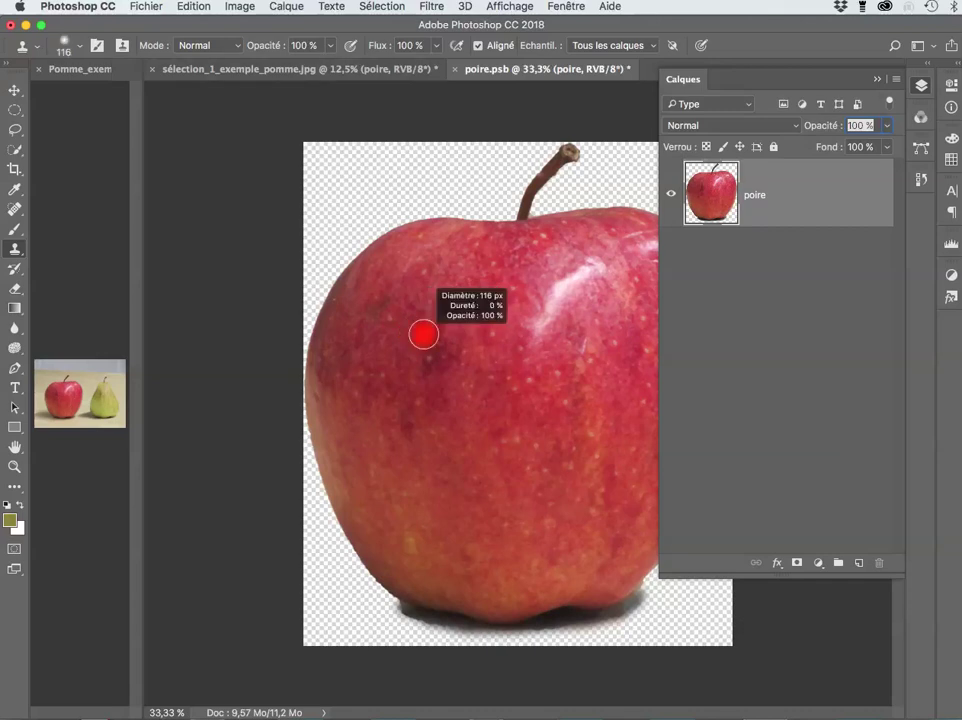
pyautogui.moveTo(428, 404); pyautogui.dragTo(445, 404)
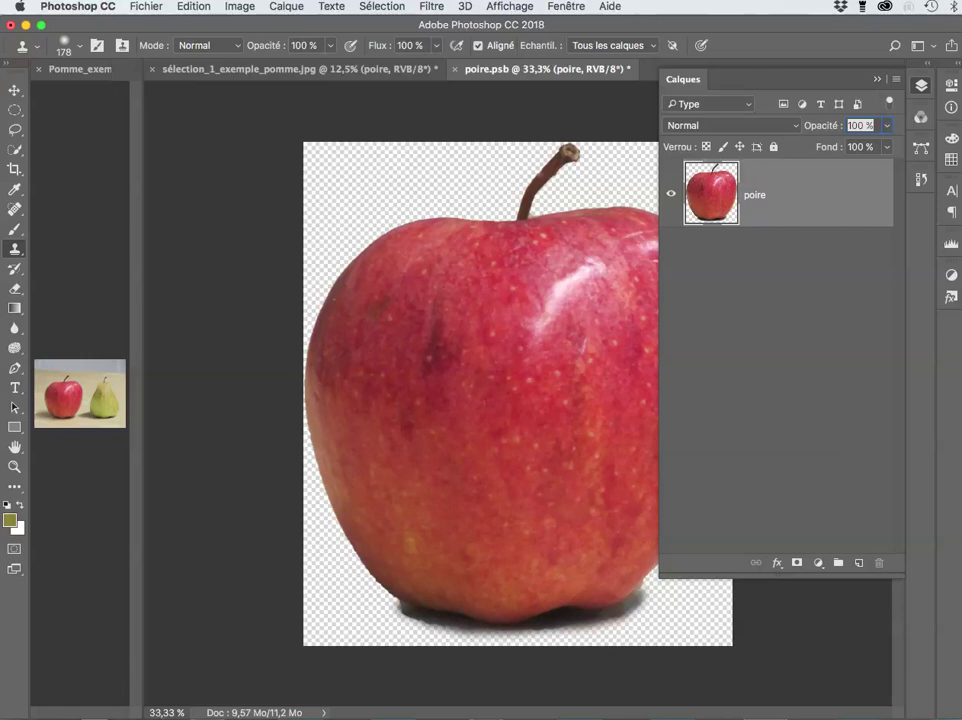
# - Clone clean apple skin over the bright highlight on the apple's upper half until the reflection is covered
pyautogui.click(597, 272)
pyautogui.click(586, 274)
pyautogui.click(582, 283)
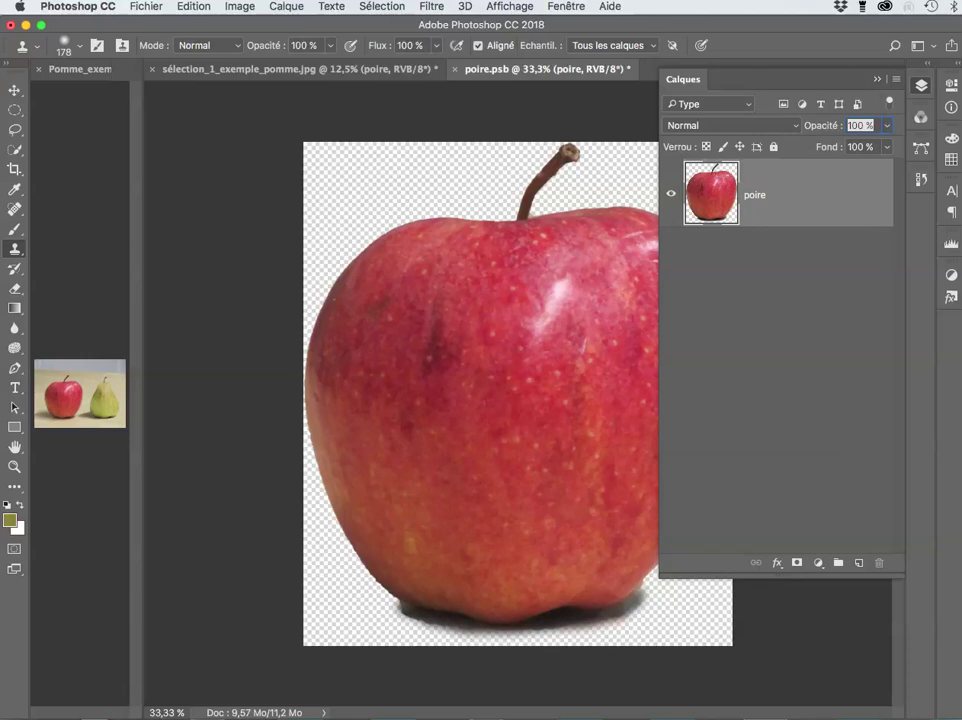
pyautogui.click(569, 293)
pyautogui.click(558, 292)
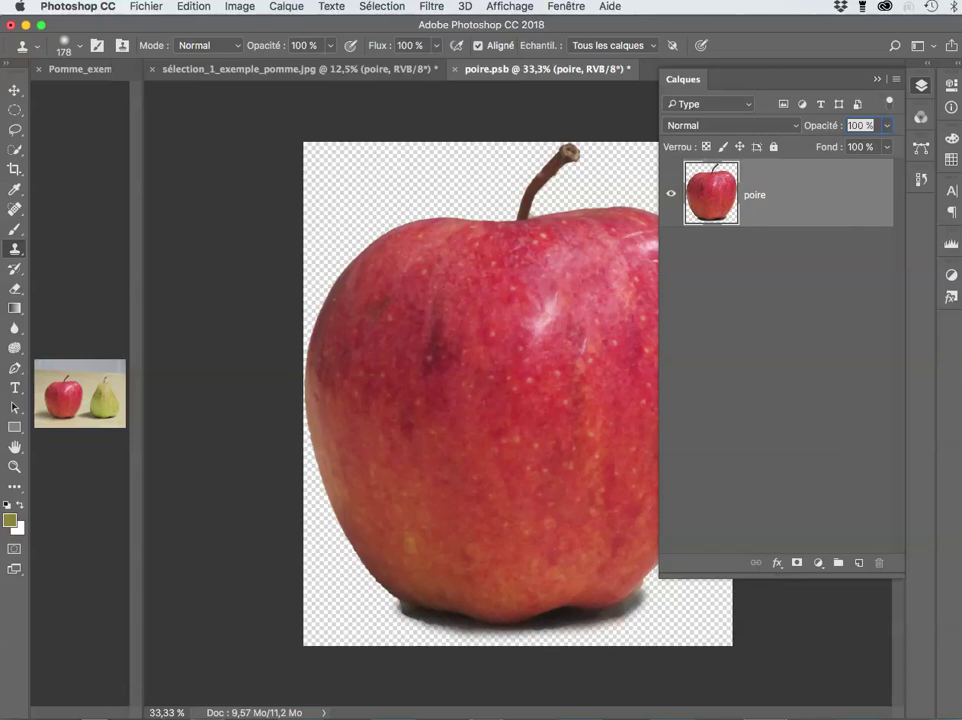
pyautogui.click(550, 311)
pyautogui.click(537, 330)
pyautogui.click(404, 248)
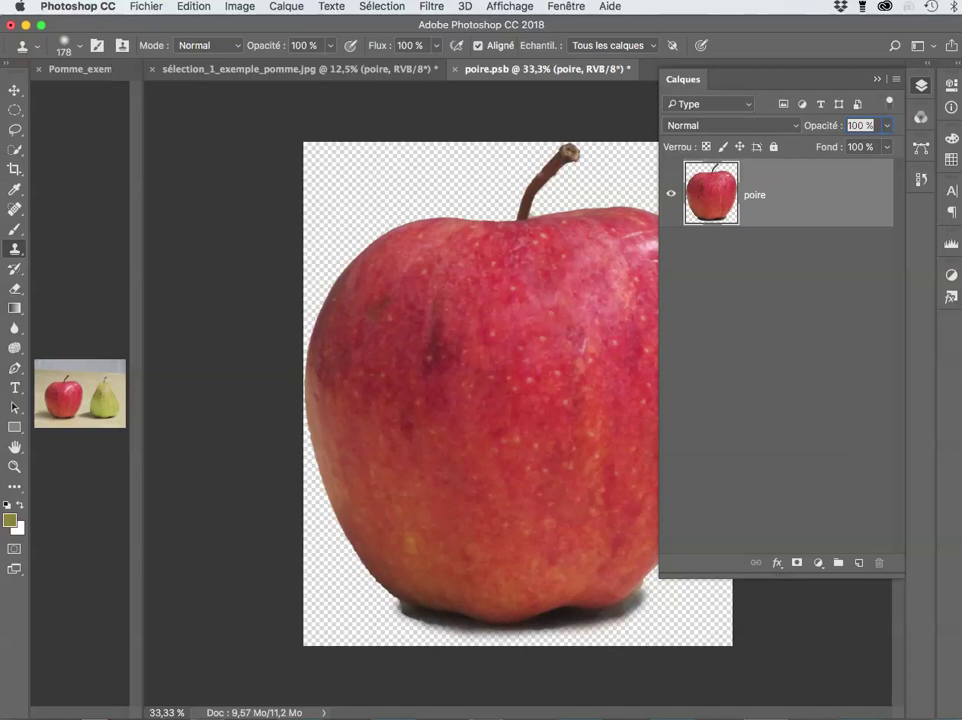
# - Save the retouched poire smart object and close it to return to the composite image
pyautogui.press('F7')
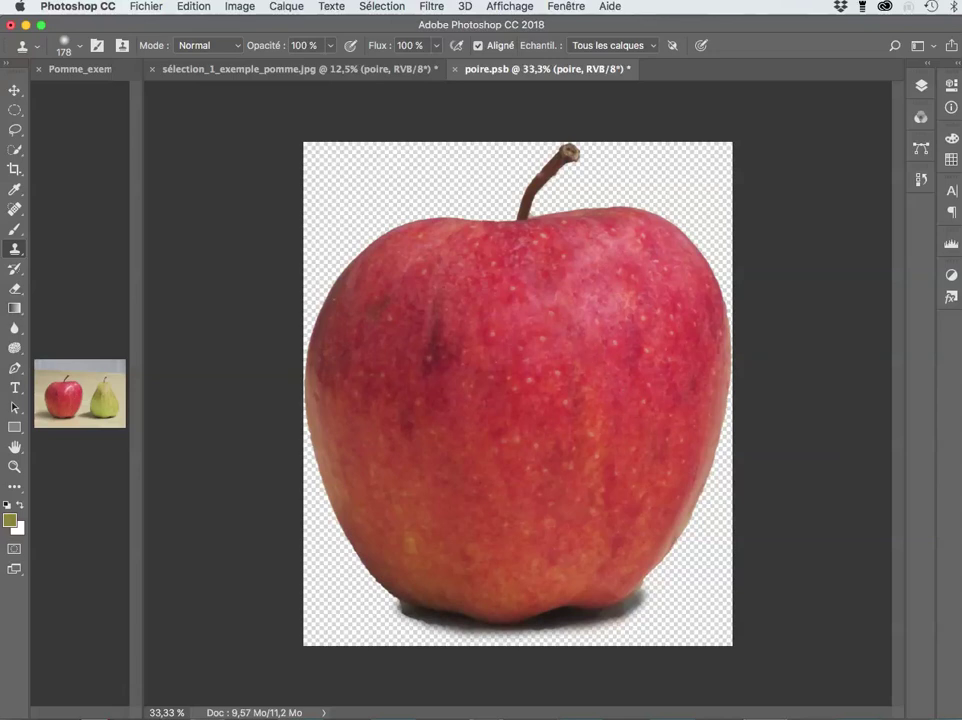
pyautogui.press('super+s')
pyautogui.press('super+w')
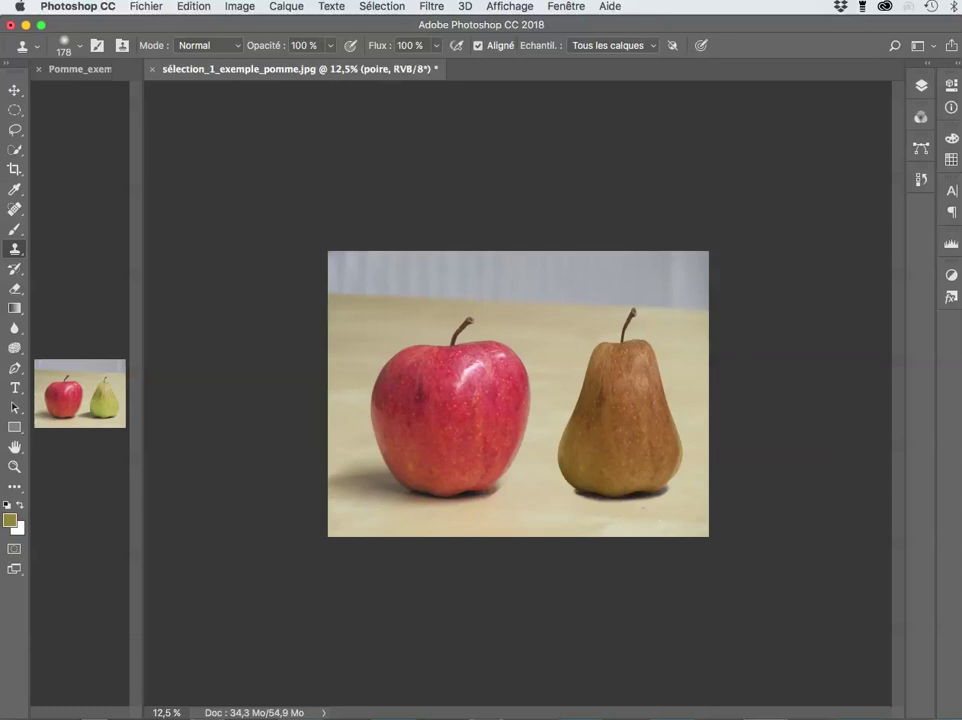
# - Load the poire layer's outline as a selection and create a new layer named ombre directly beneath it
pyautogui.press('F7')
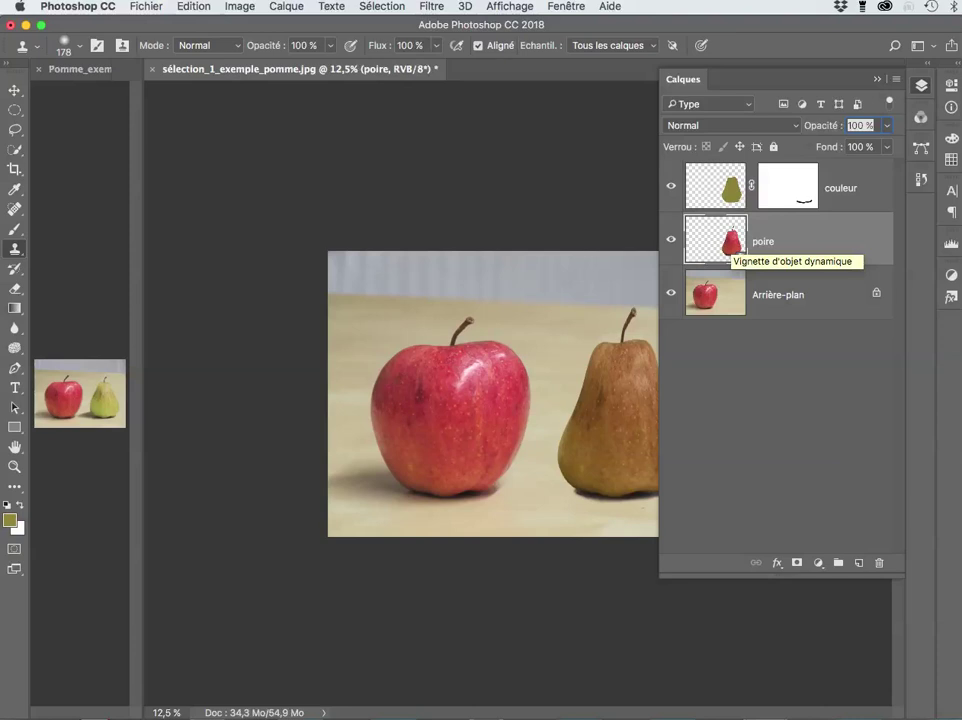
pyautogui.keyDown('super'); pyautogui.click(730, 245); pyautogui.keyUp('super')
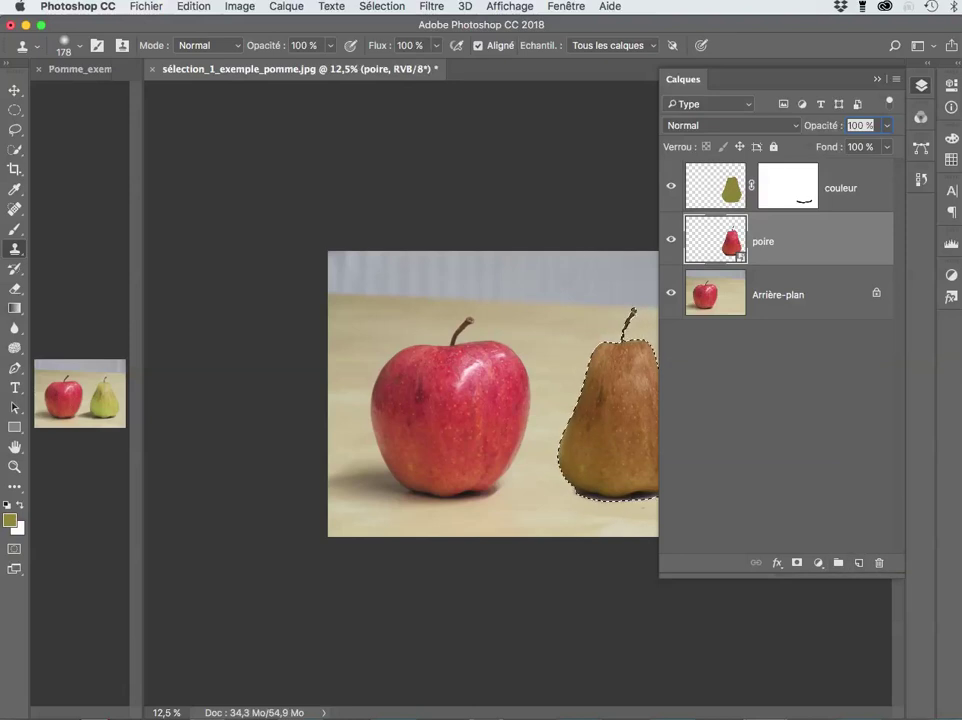
pyautogui.press('super+shift+alt+n')
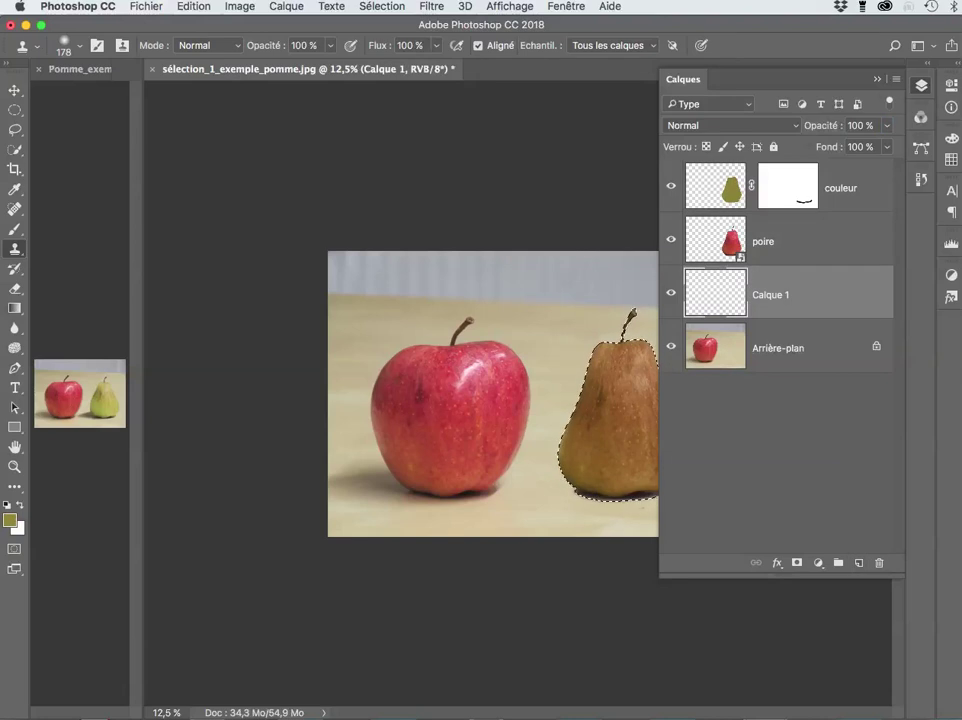
pyautogui.doubleClick(770, 294)
pyautogui.write('omù')
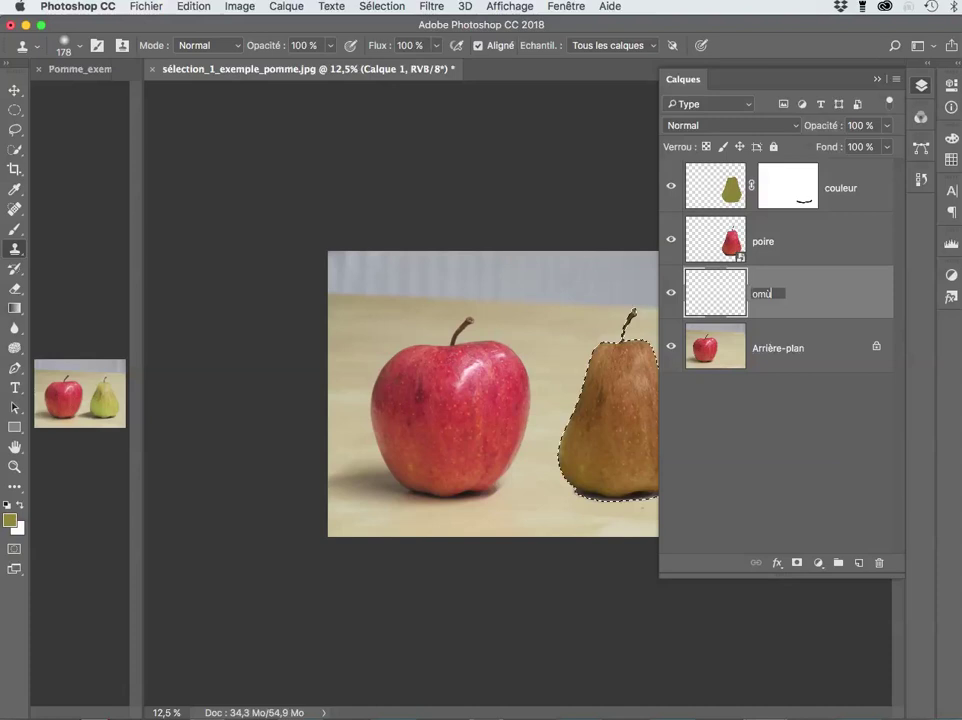
pyautogui.press('BackSpace')
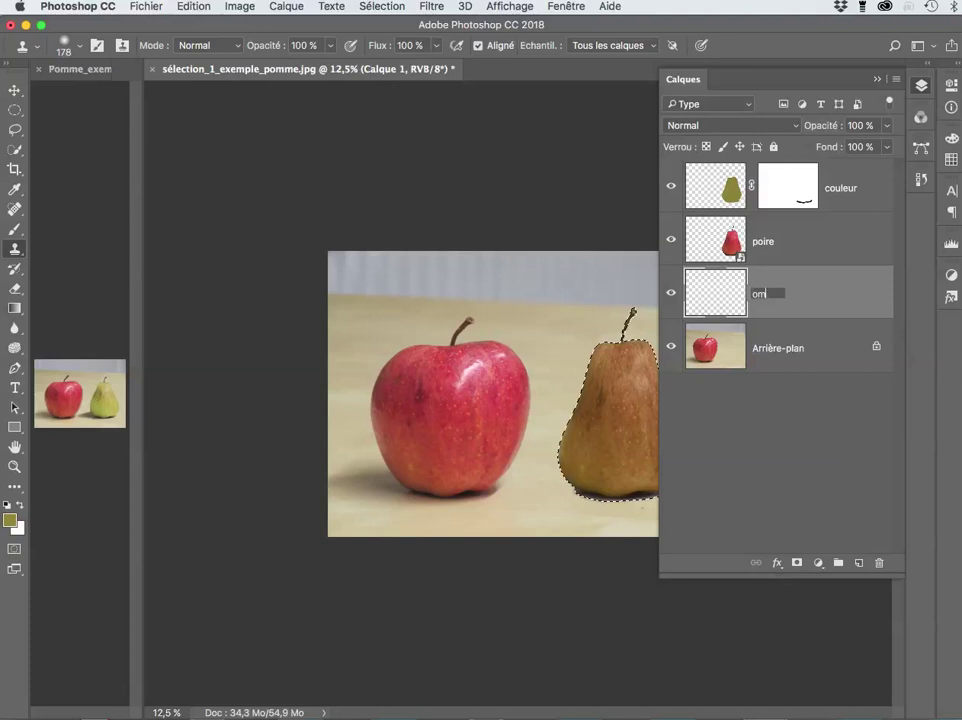
pyautogui.write('bre')
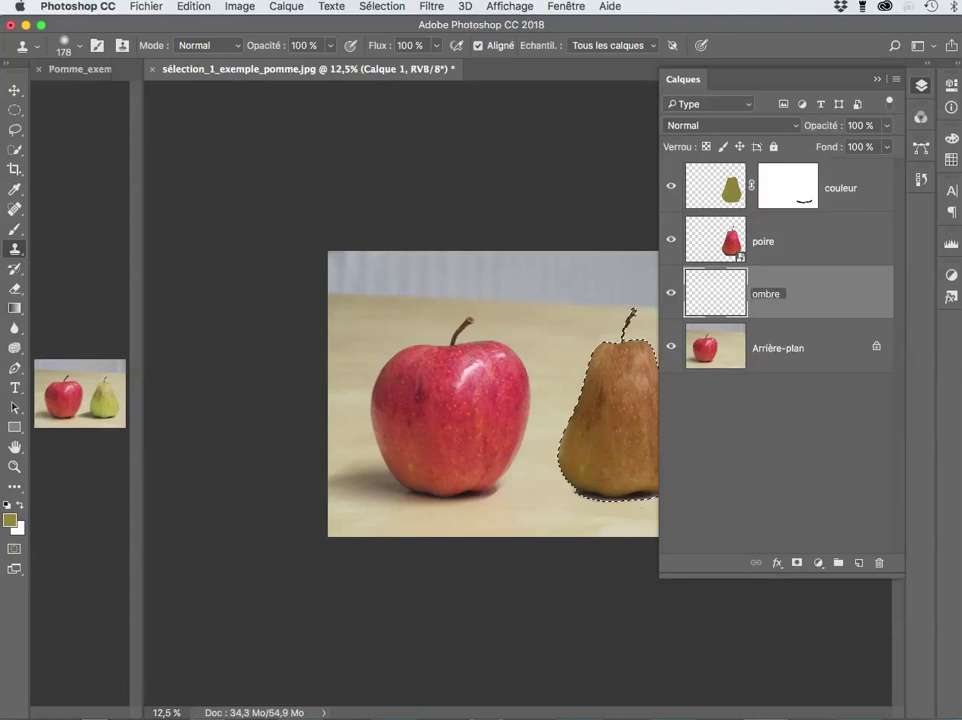
pyautogui.press('Return')
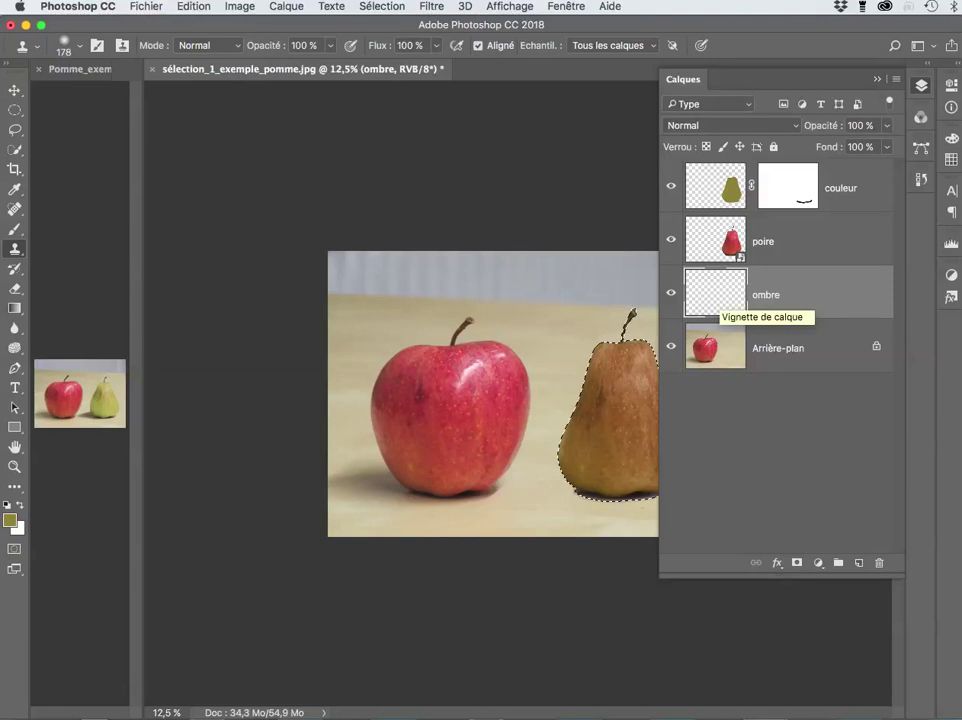
# - Reset the foreground and background colours to their defaults and feather the pear selection by 20 pixels
pyautogui.press('d')
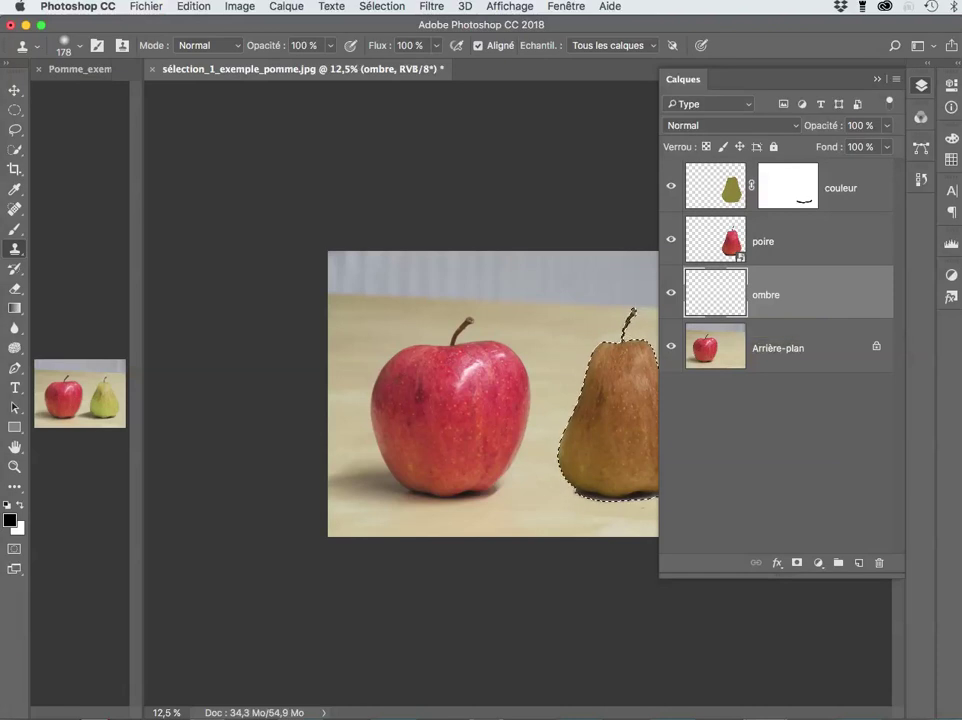
pyautogui.click(381, 6)
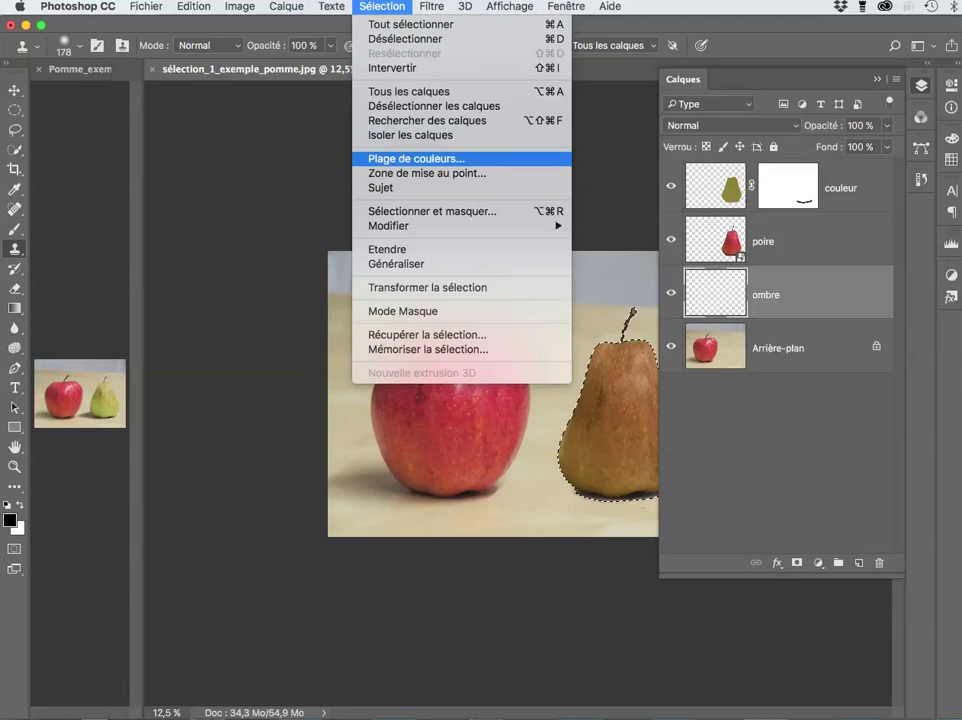
pyautogui.moveTo(420, 226)
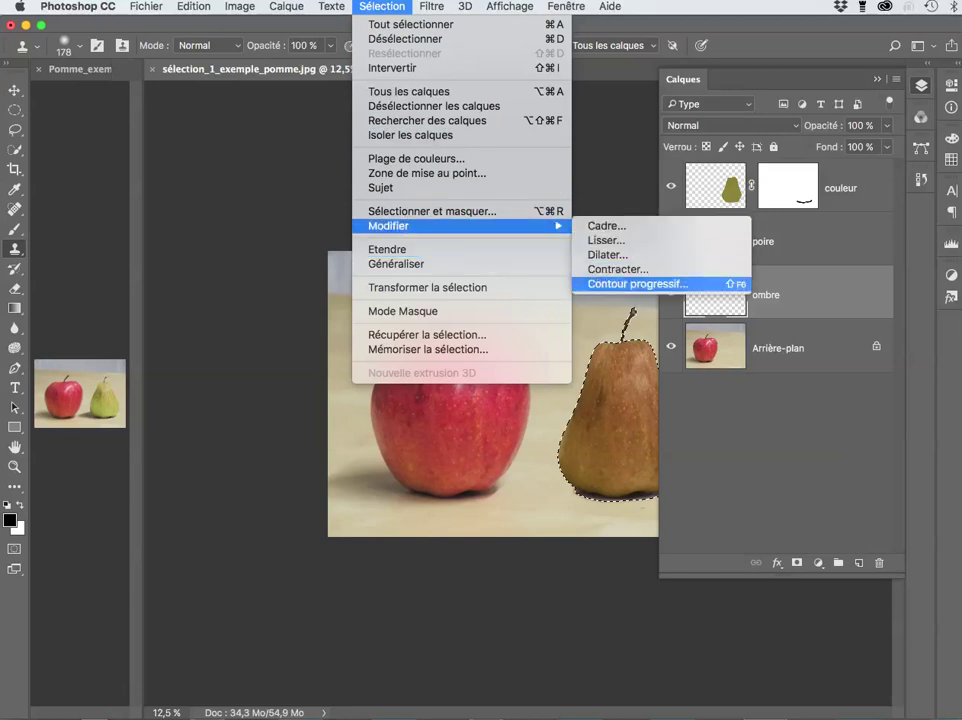
pyautogui.click(637, 284)
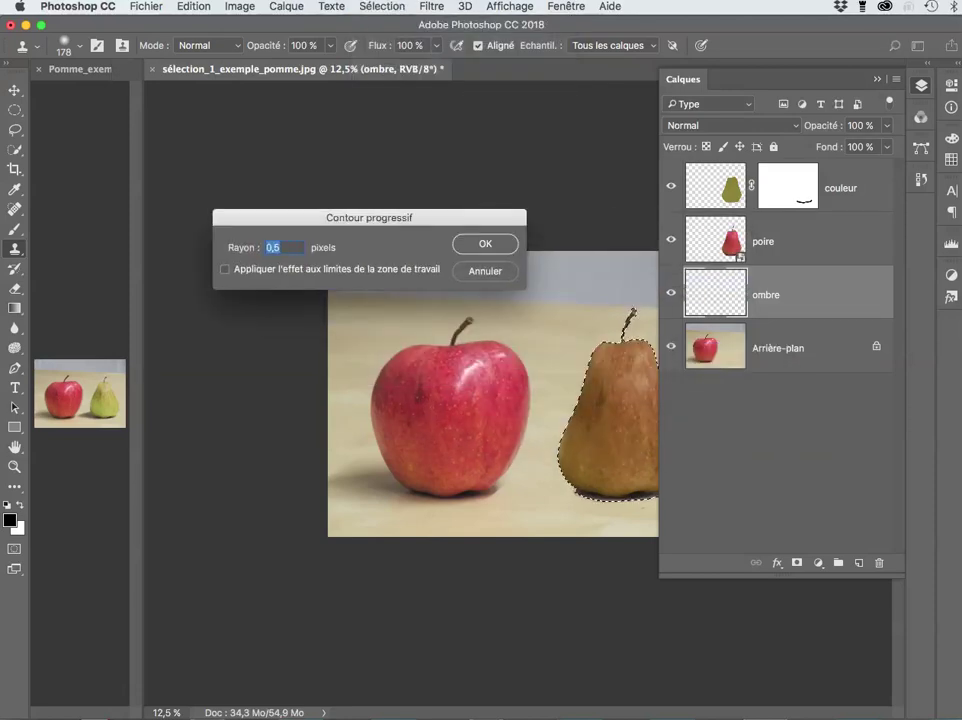
pyautogui.write('20')
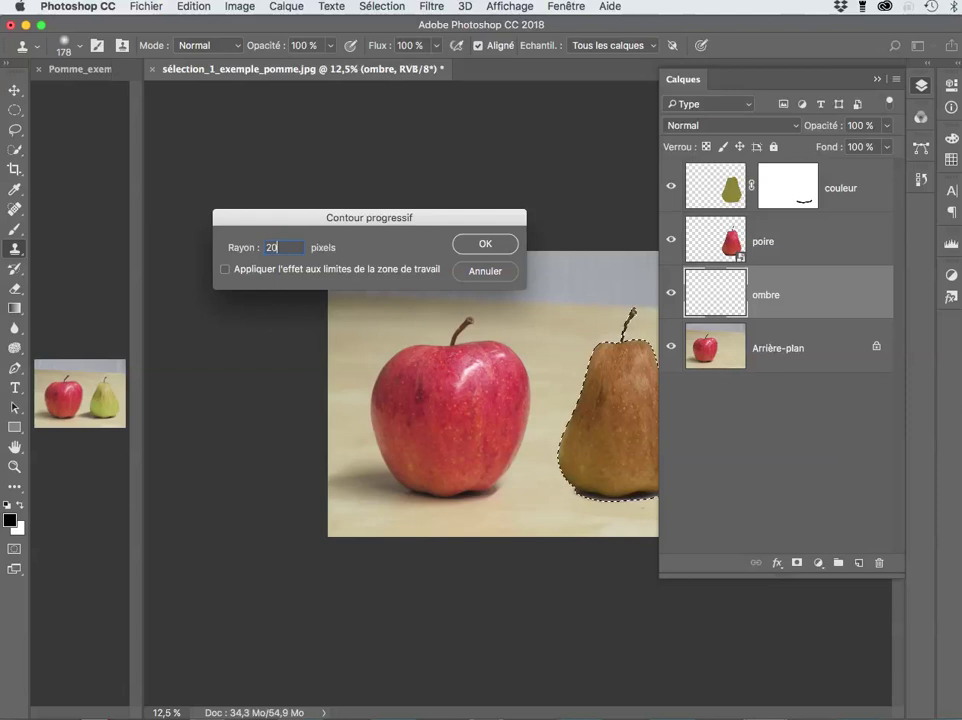
pyautogui.press('Return')
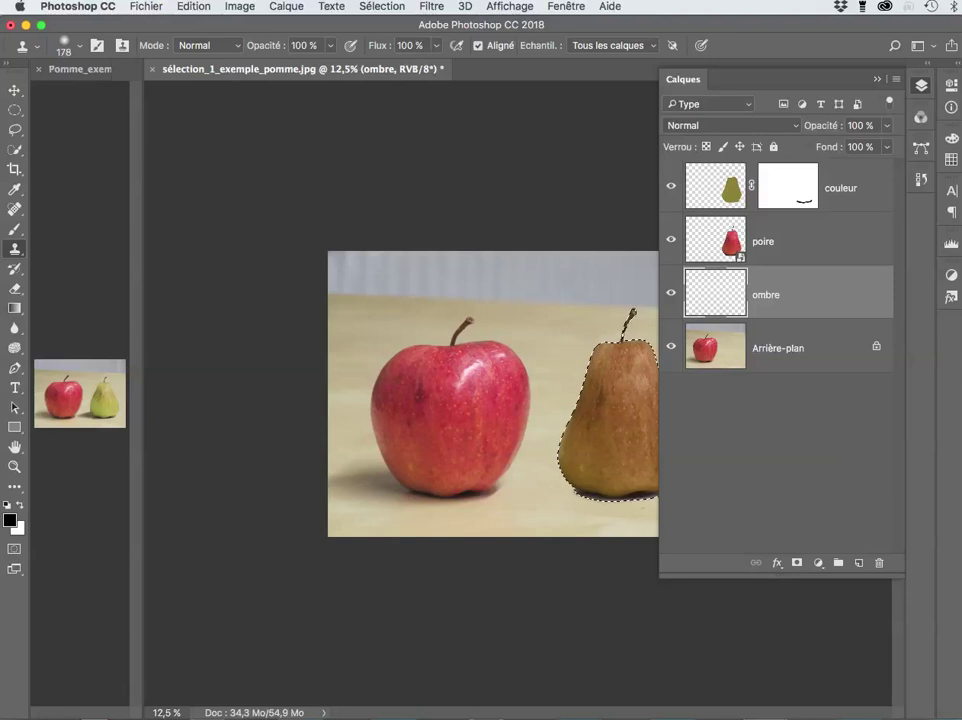
# - Fill the feathered selection on the ombre layer with black (Noir) at 100 % opacity in Normal mode, and deselect
pyautogui.hotkey('shift', 'F5')
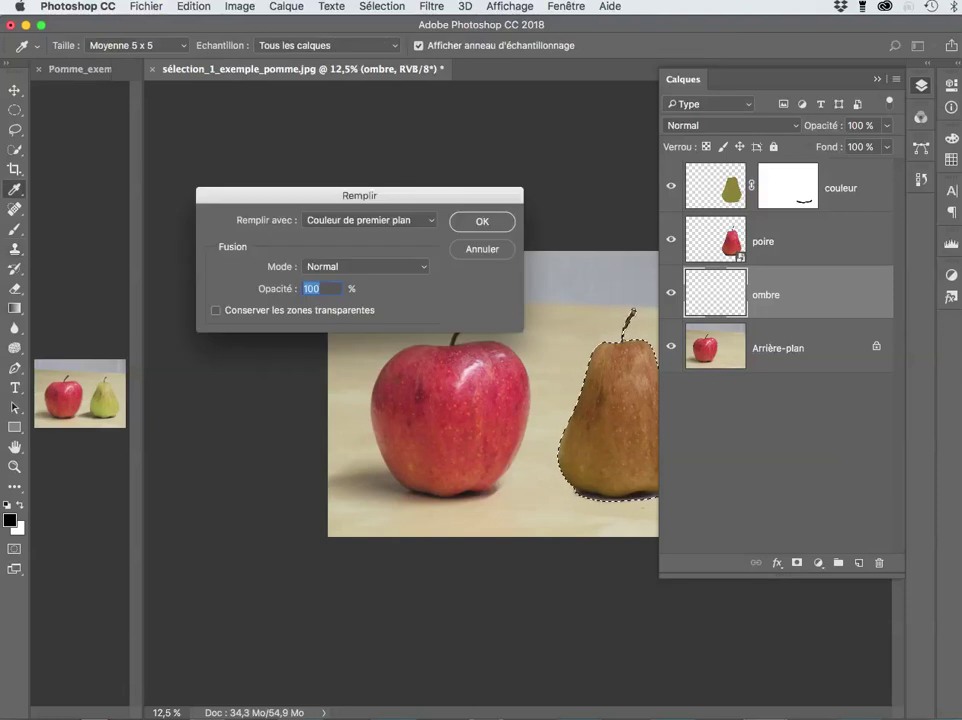
pyautogui.click(370, 219)
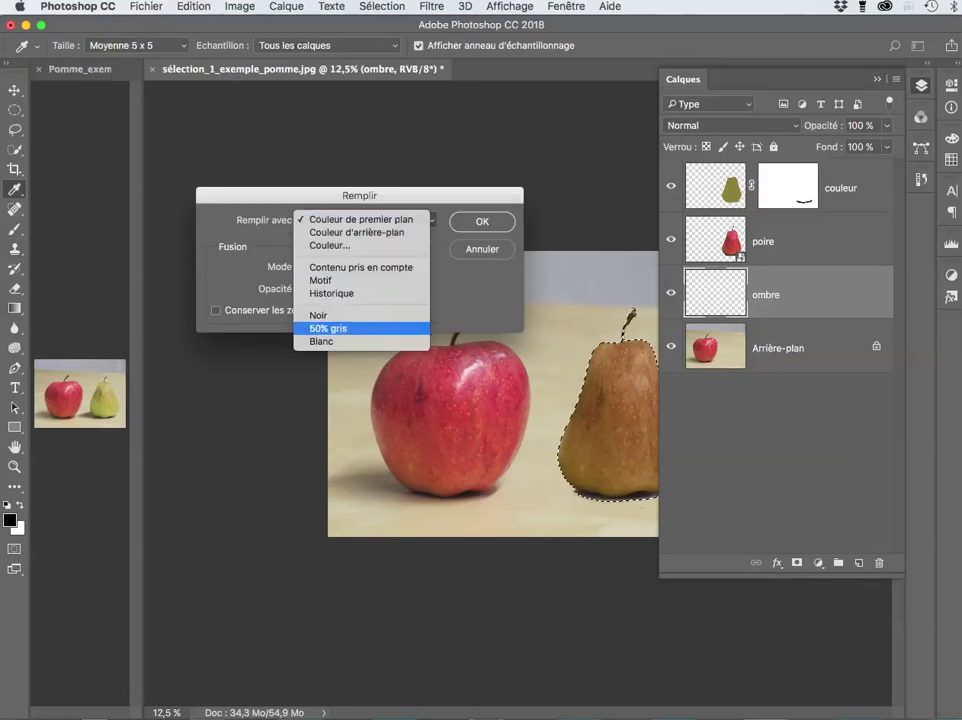
pyautogui.press('Return')
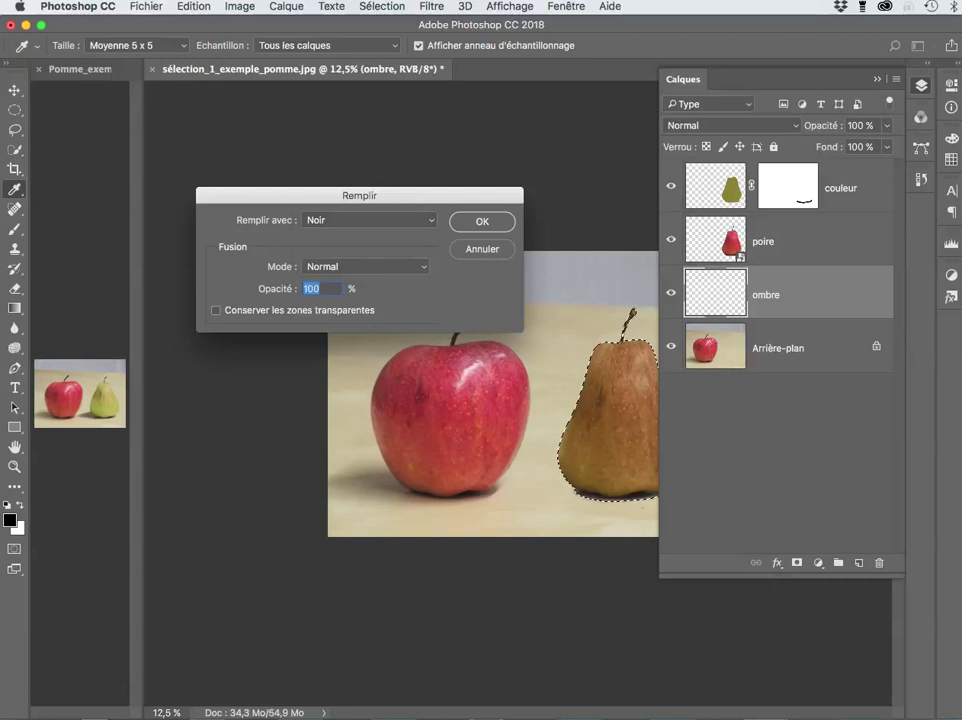
pyautogui.press('Return')
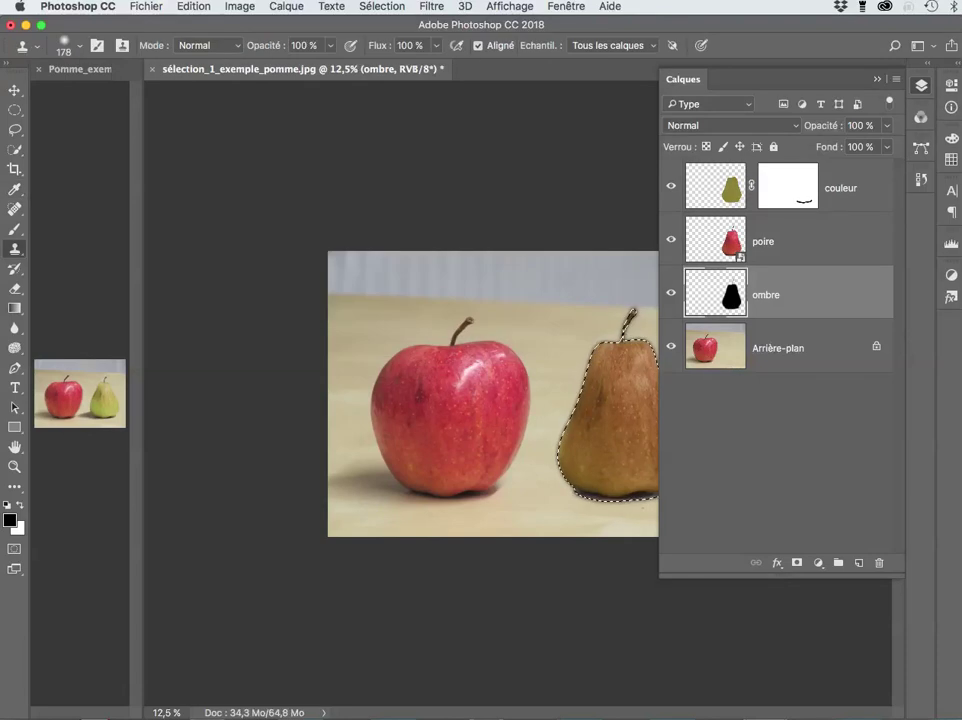
pyautogui.click(382, 6)
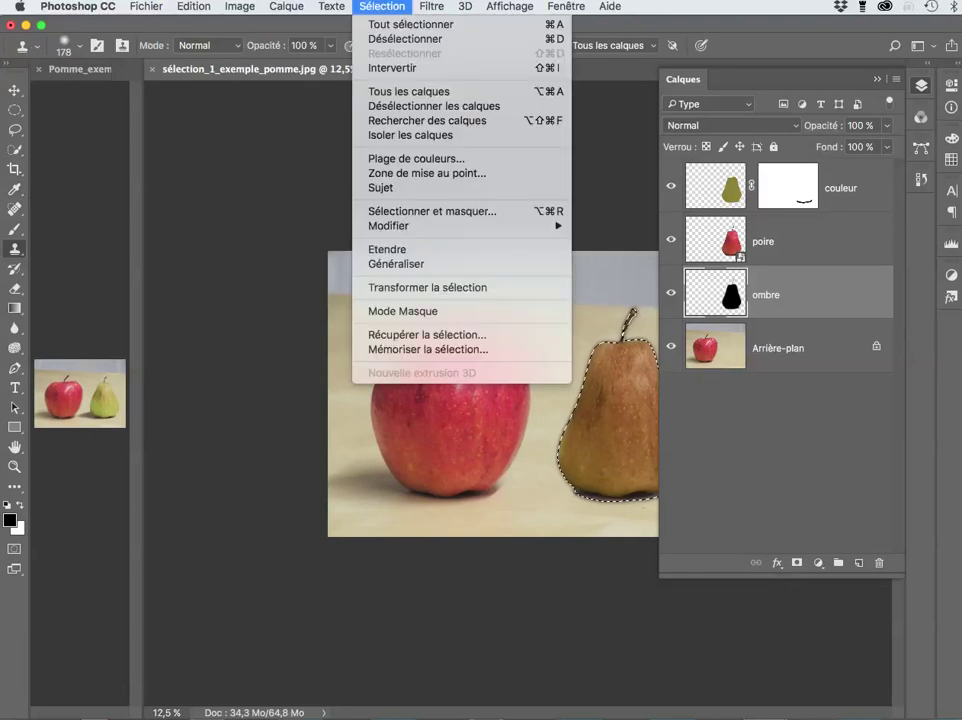
pyautogui.click(397, 38)
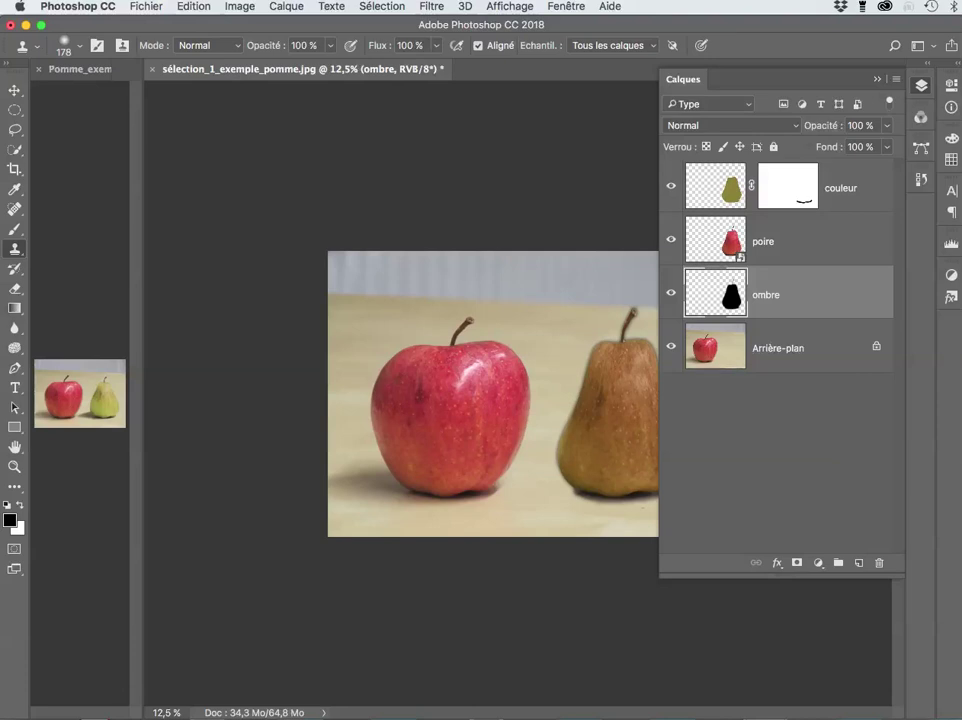
# - Transform the ombre silhouette to 17.78 % height with a 75.61° horizontal skew, laying it on the table from the pear's base toward the apple
pyautogui.hotkey('ctrl', 't')
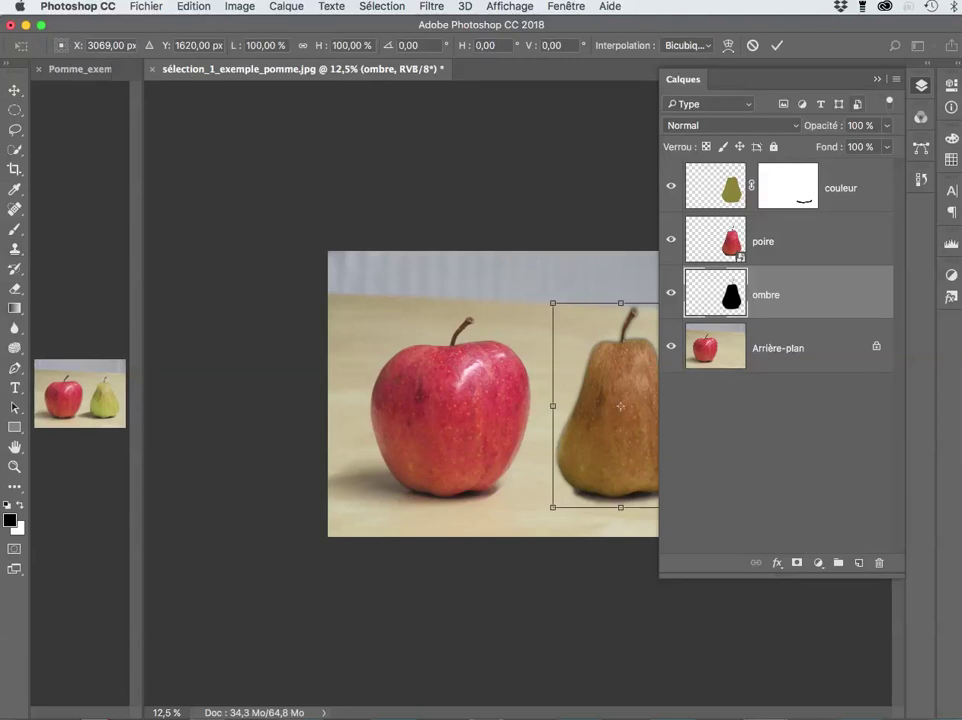
pyautogui.press('F7')
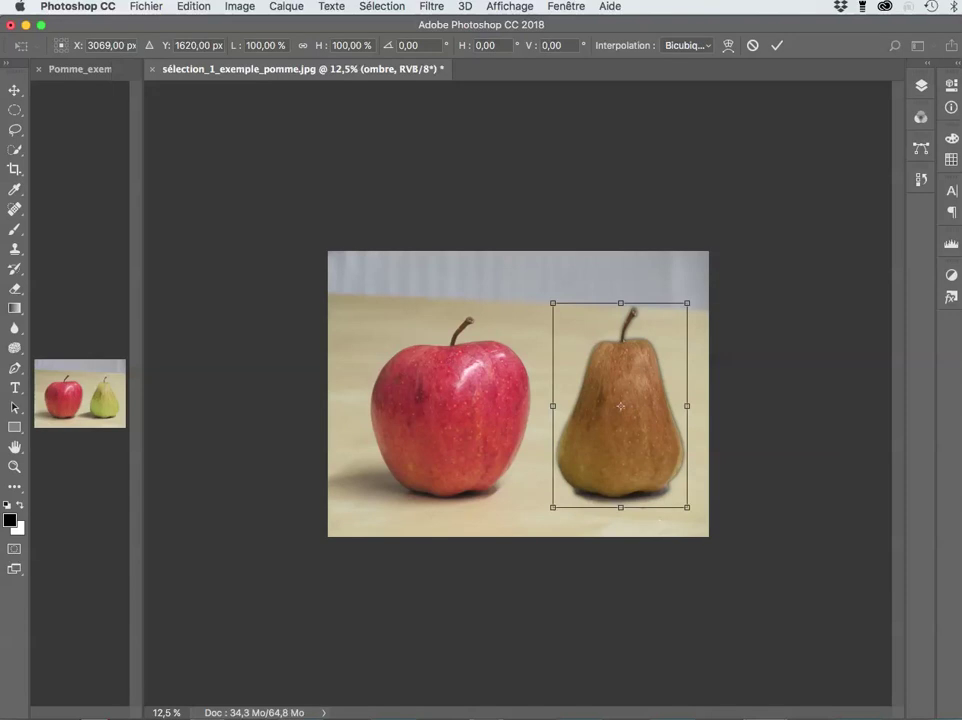
pyautogui.moveTo(620, 302); pyautogui.dragTo(478, 471)
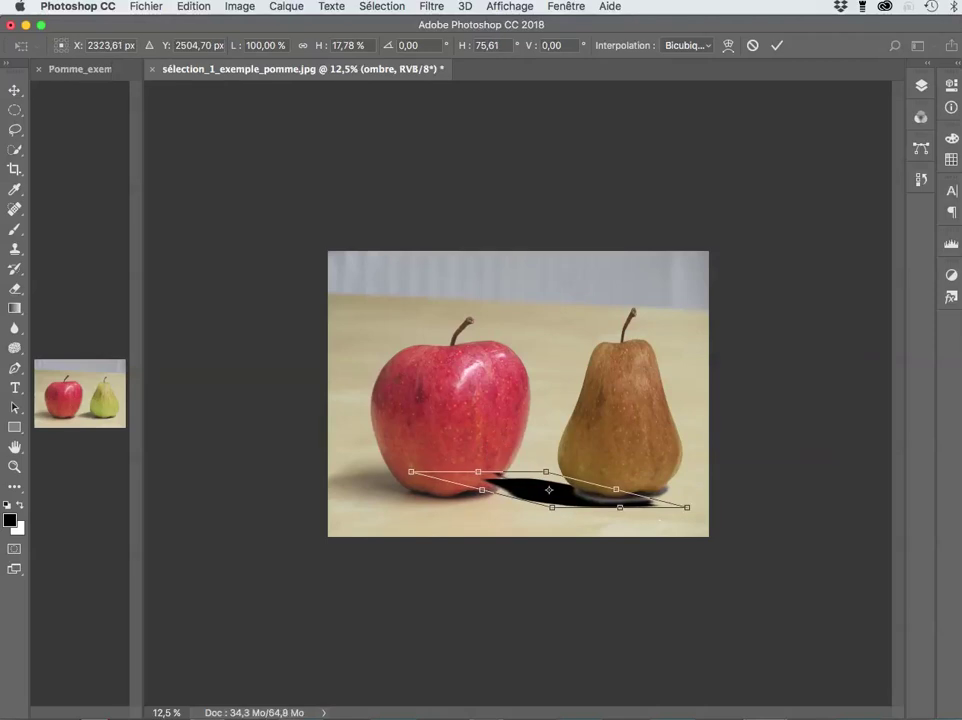
pyautogui.press('Return')
pyautogui.press('s')
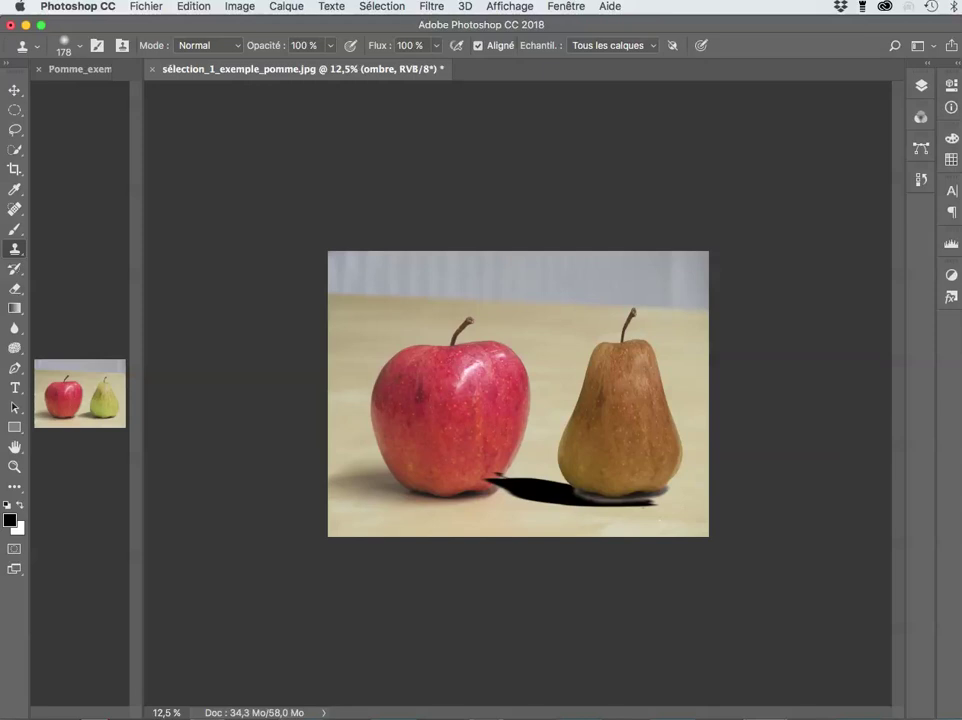
# - Try several grey swatches from the Nuancier and settle on a dark grey foreground colour with the ombre layer active
pyautogui.press('F7')
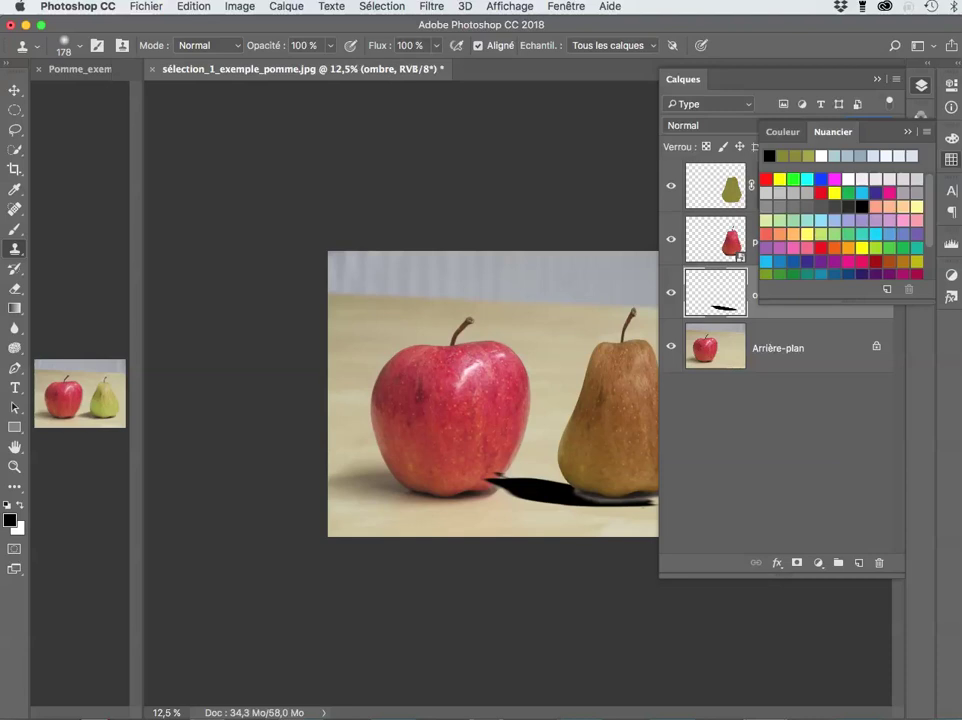
pyautogui.click(780, 193)
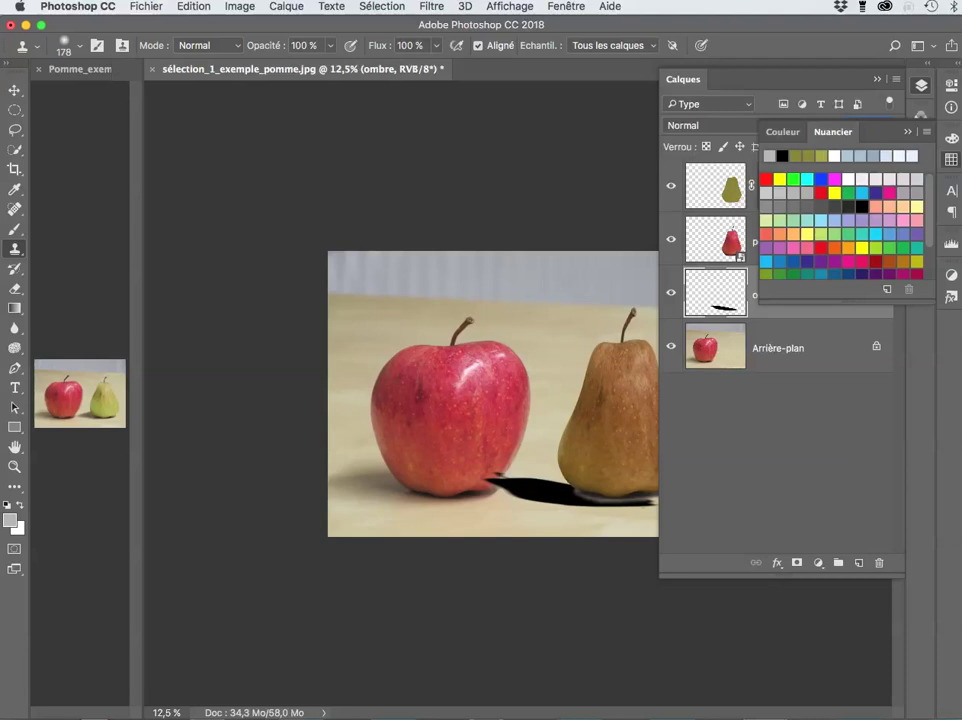
pyautogui.click(767, 207)
pyautogui.click(794, 207)
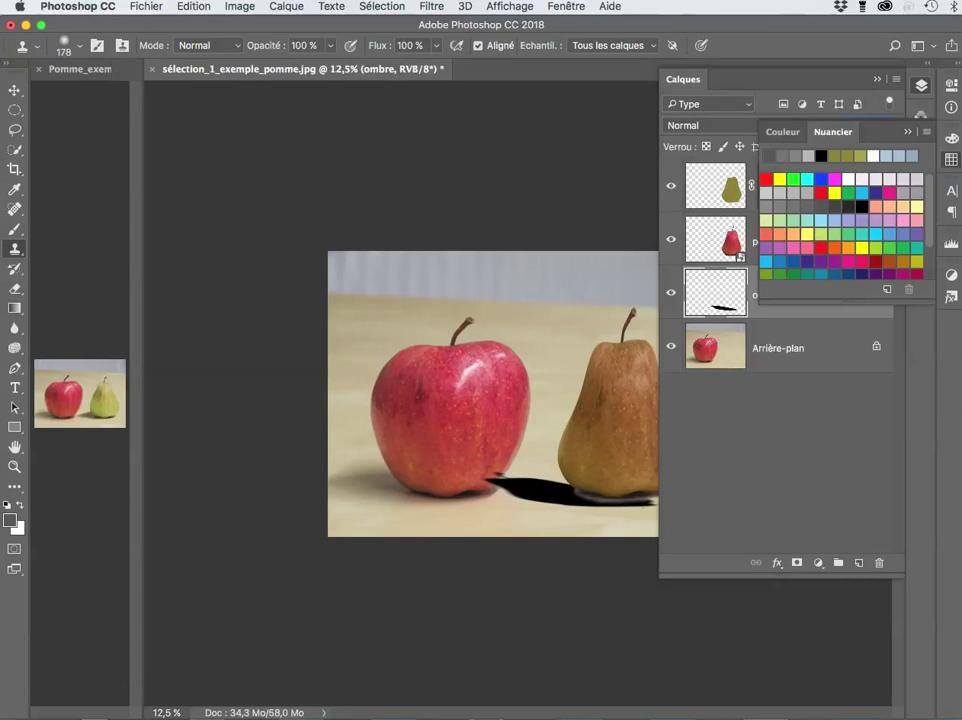
# - Recolour the ombre silhouette dark grey and soften it with a Gaussian blur (Flou gaussien)
pyautogui.click(684, 79)
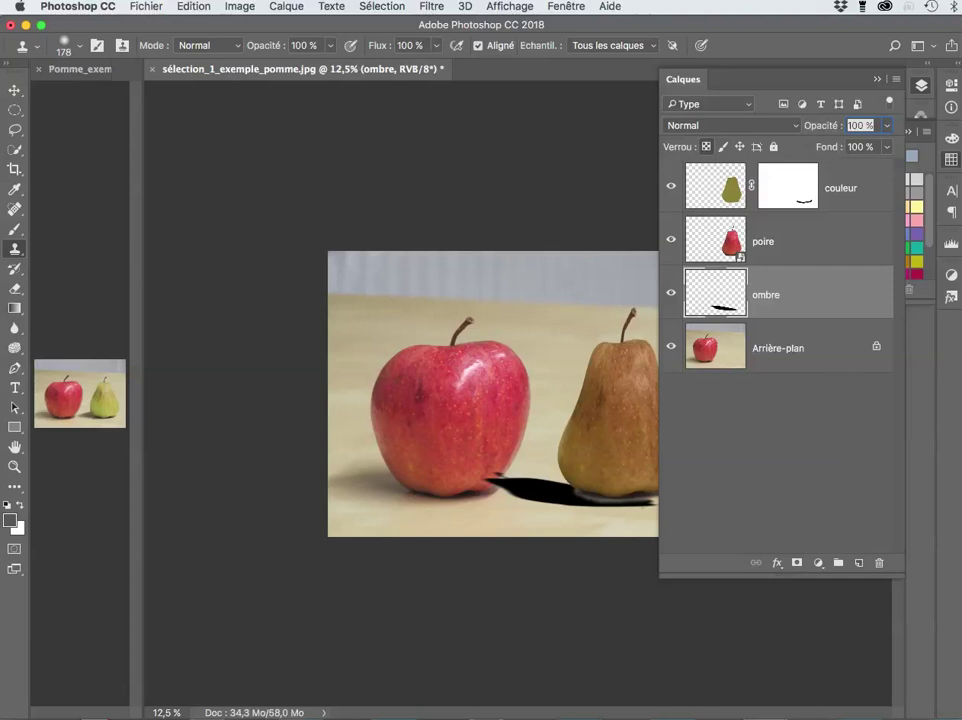
pyautogui.press('super+slash')
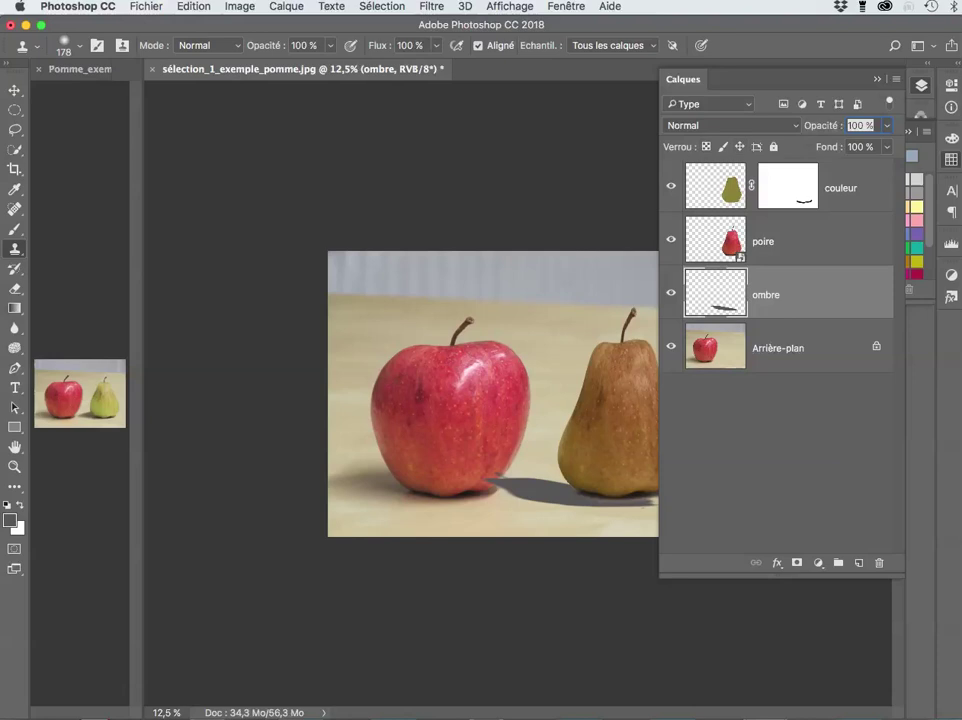
pyautogui.click(431, 6)
pyautogui.moveTo(459, 202)
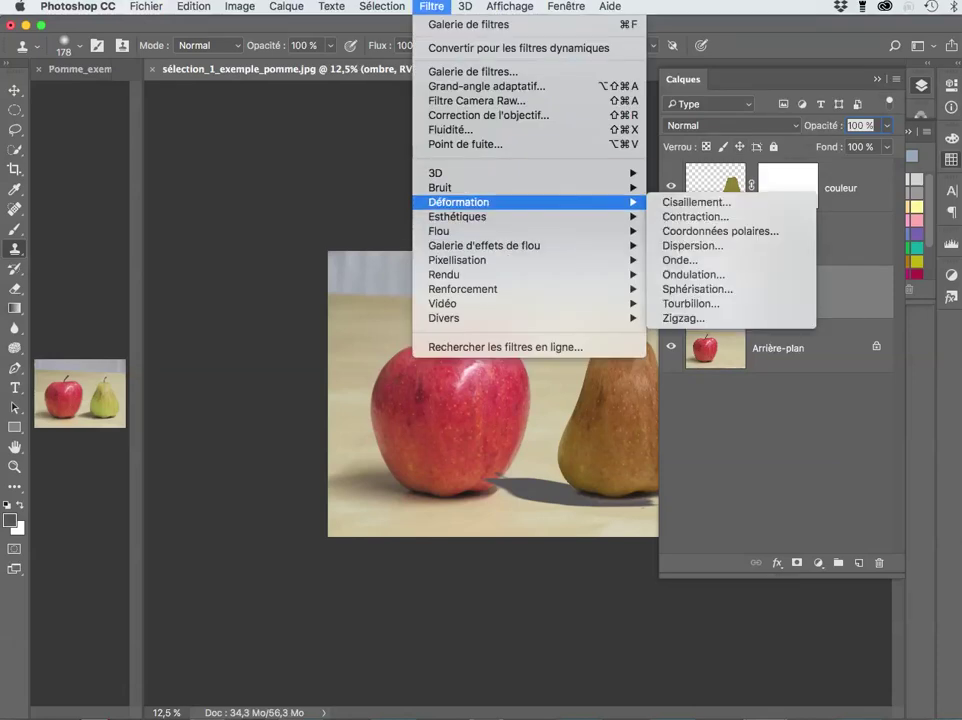
pyautogui.moveTo(440, 231)
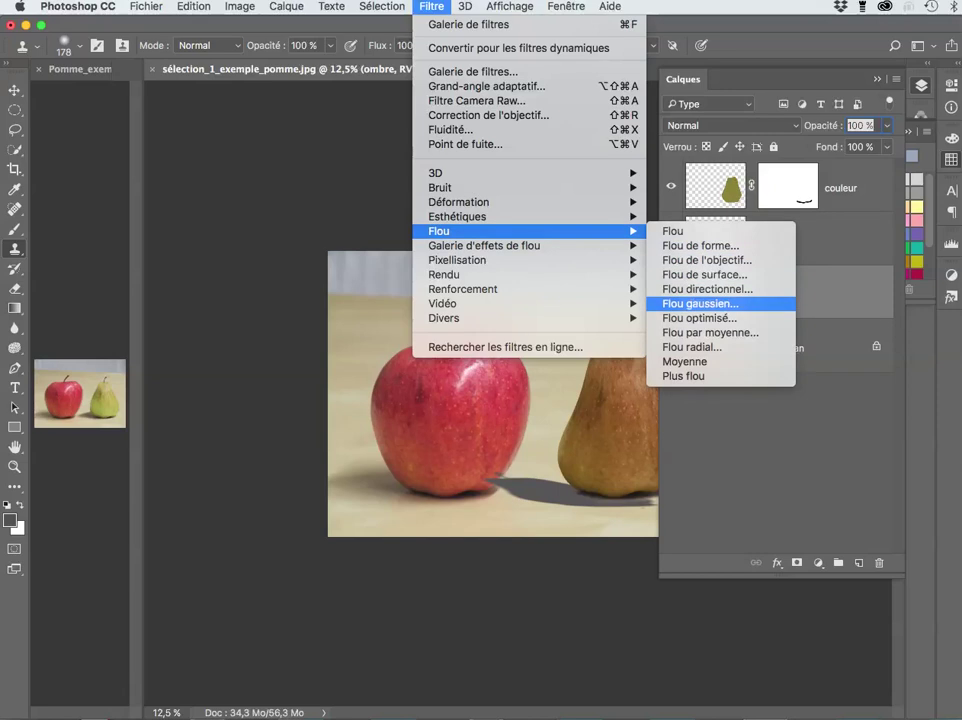
pyautogui.click(692, 303)
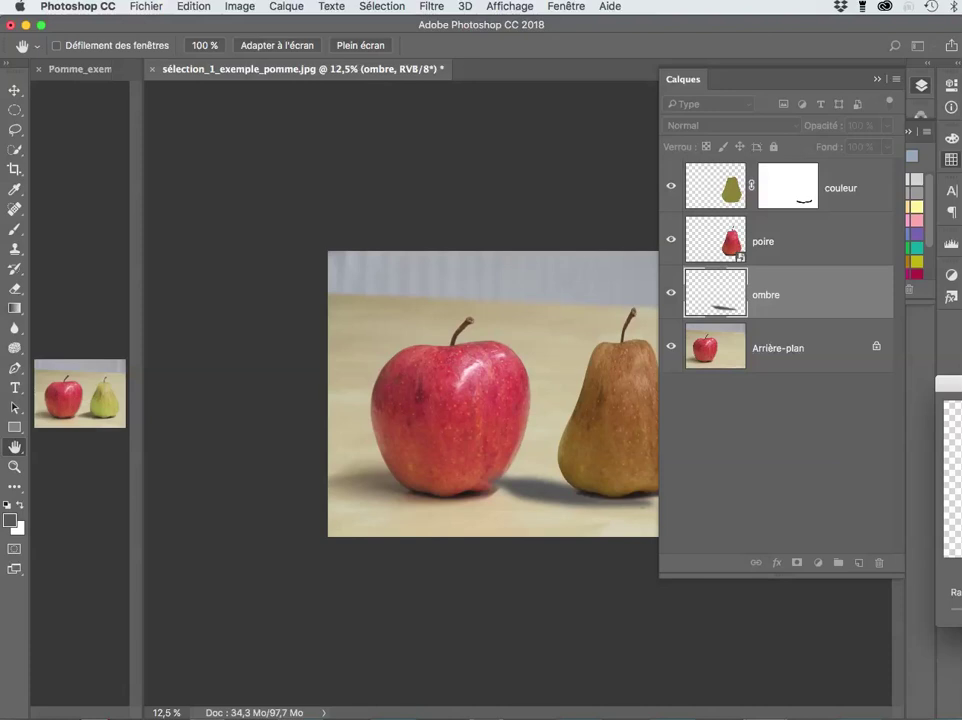
pyautogui.press('s')
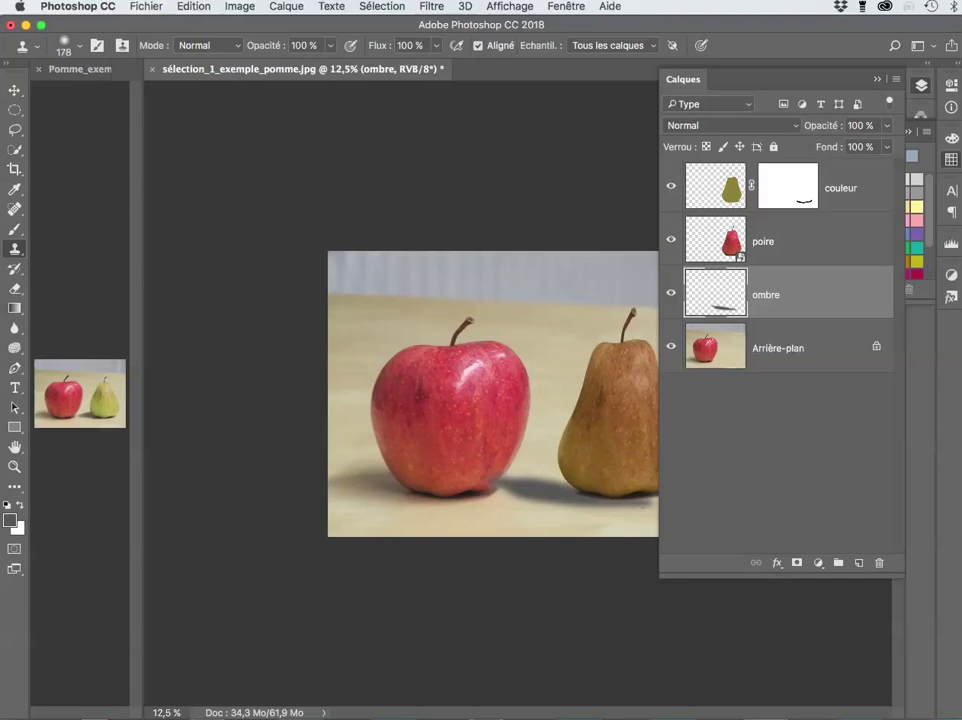
# - Set the ombre layer's blend mode to Produit and erase the shadow's tip beside the apple with a soft 290 px eraser
pyautogui.click(730, 125)
pyautogui.click(686, 172)
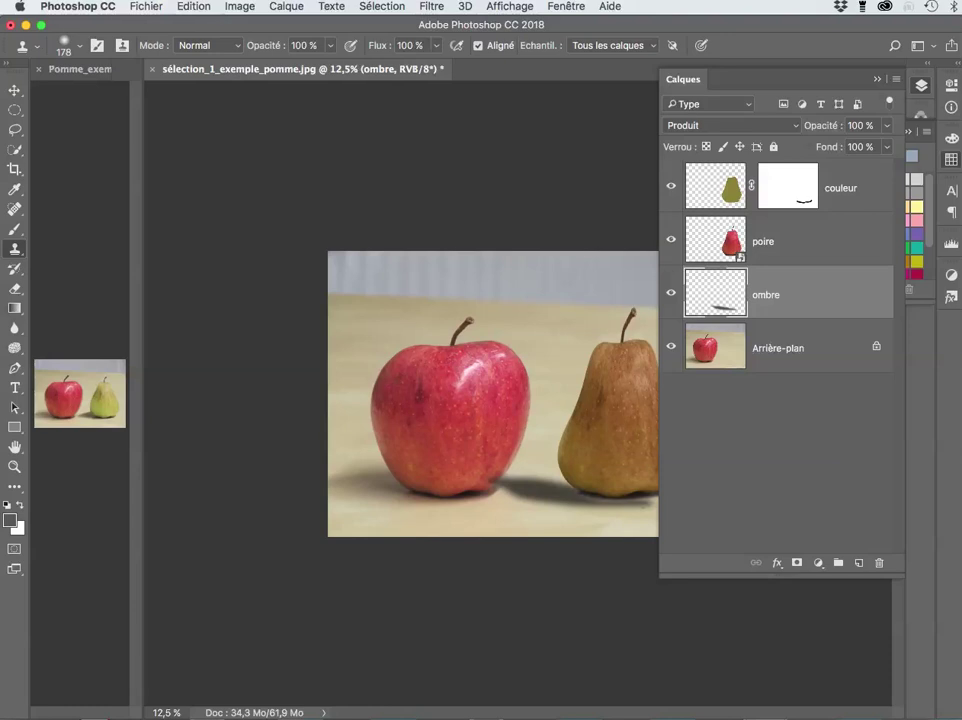
pyautogui.press('e')
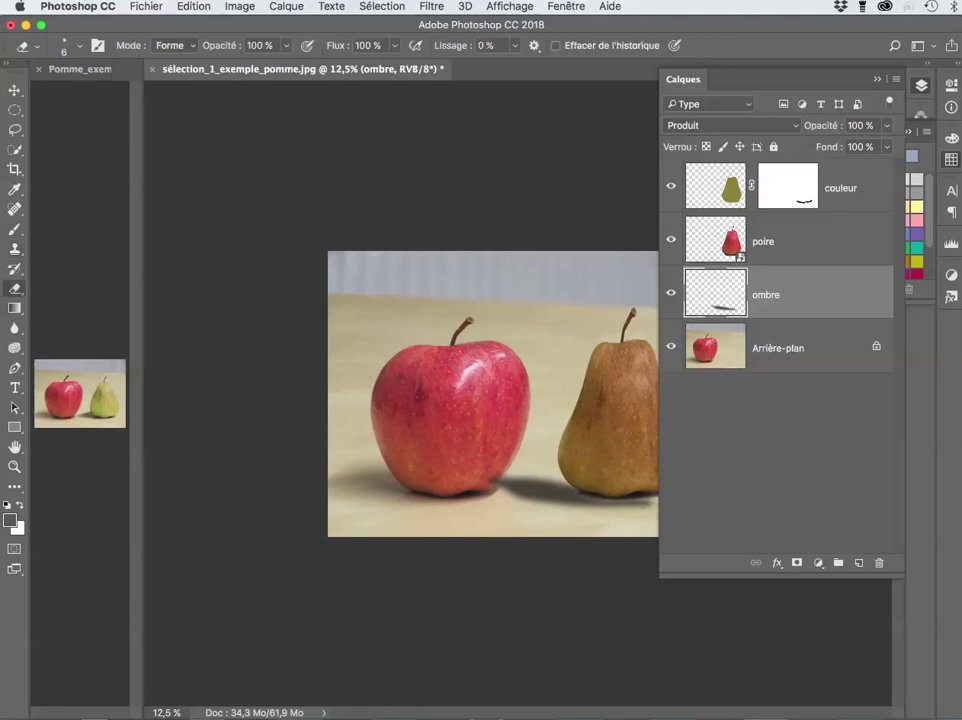
pyautogui.moveTo(530, 466)
pyautogui.mouseDown()
pyautogui.moveTo(549, 466)
pyautogui.moveTo(541, 450)
pyautogui.moveTo(536, 487)
pyautogui.mouseUp()
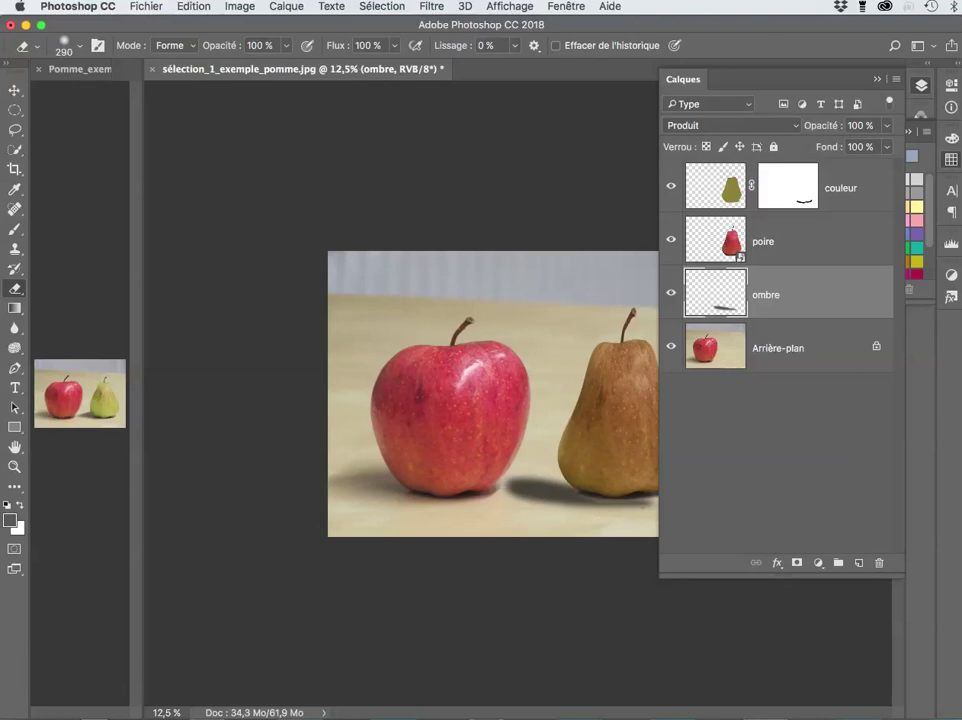
pyautogui.click(146, 7)
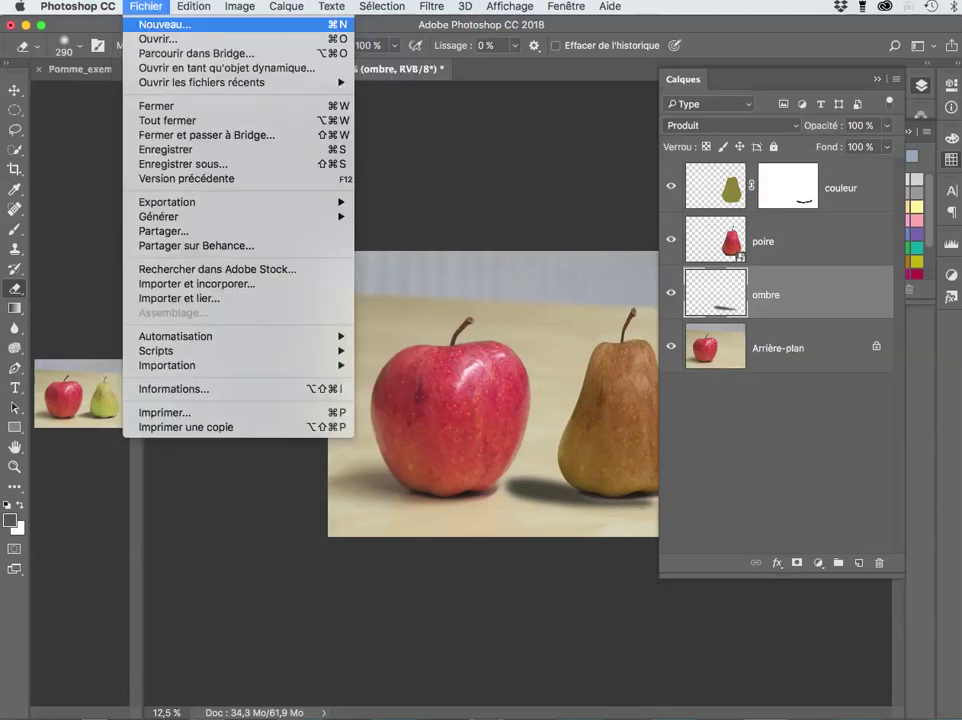
pyautogui.moveTo(194, 7)
pyautogui.click(229, 53)
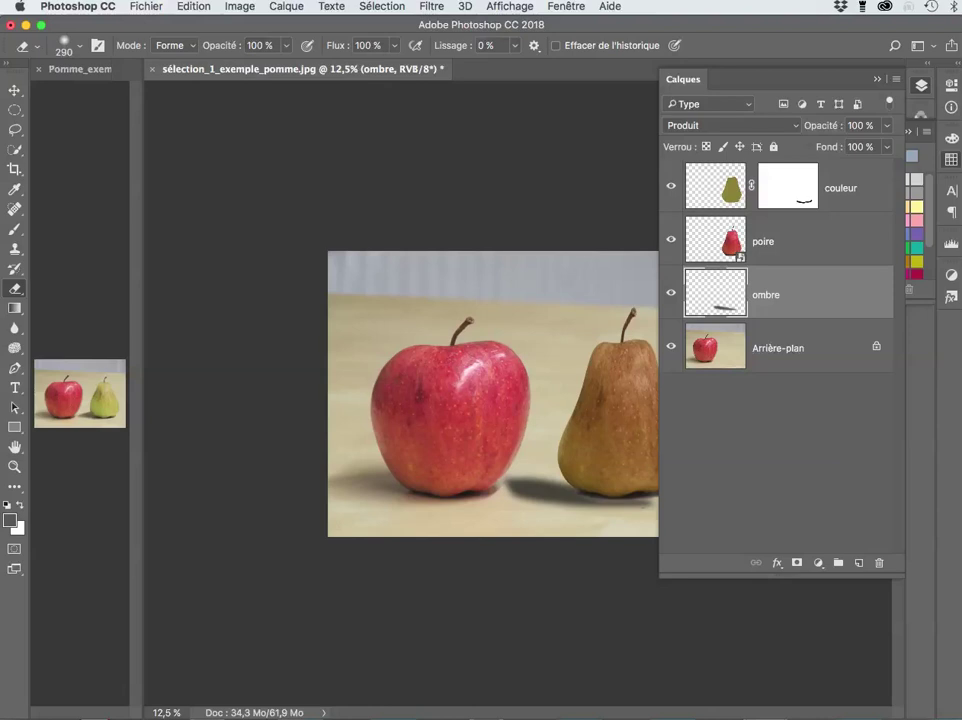
pyautogui.press('super+alt+z')
# - Nudge the ombre shadow slightly up and toward the pear so it tucks under the pear's base
pyautogui.press('v')
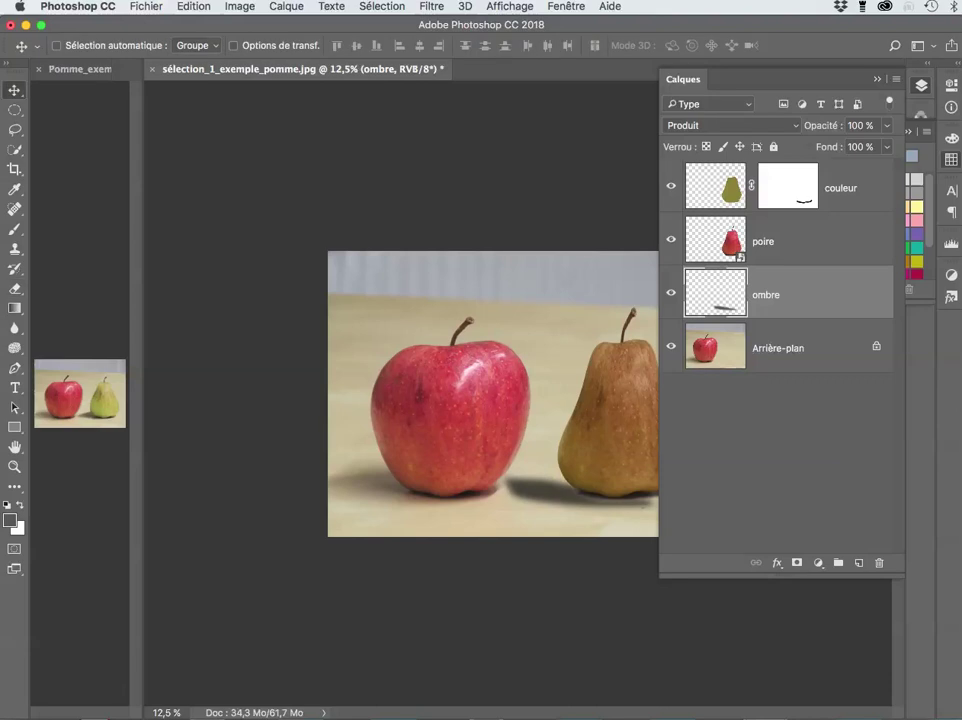
pyautogui.moveTo(598, 512); pyautogui.dragTo(585, 454)
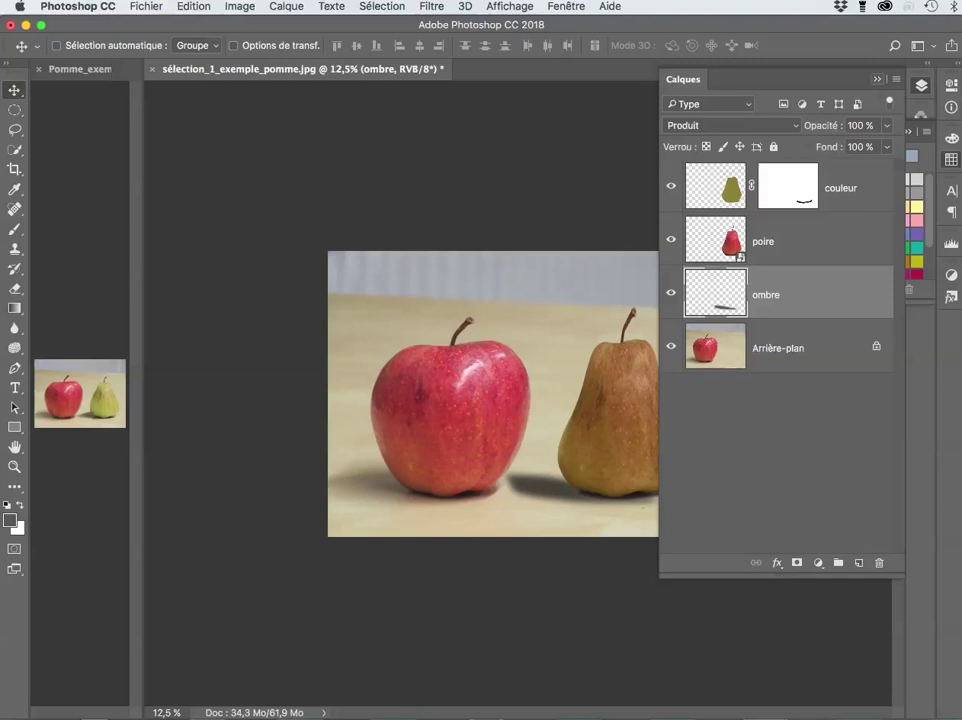
pyautogui.press('F7')
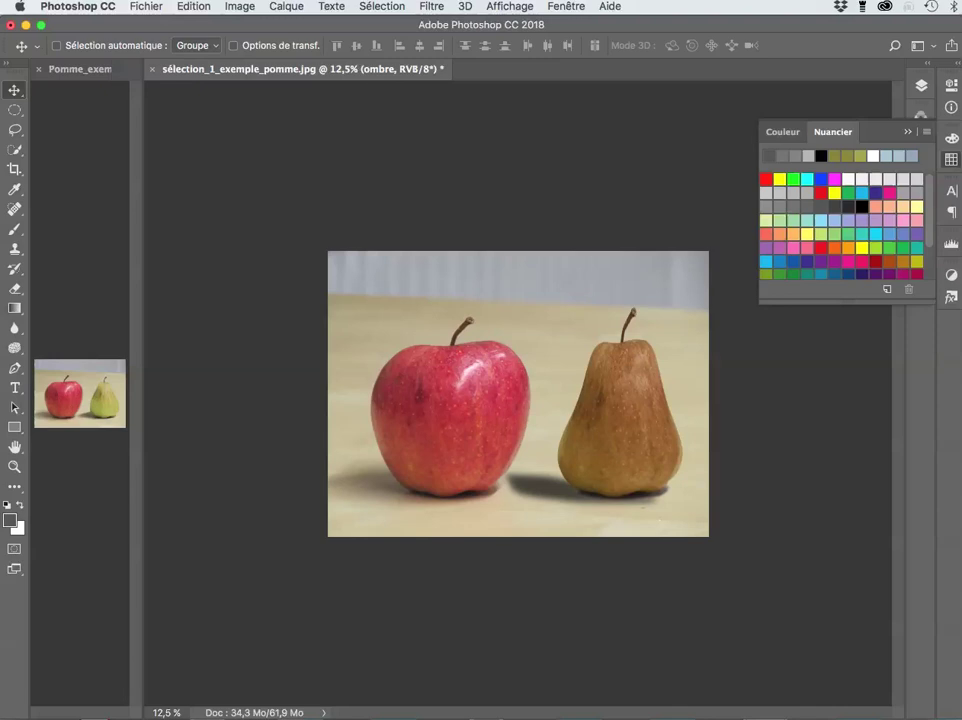
pyautogui.moveTo(584, 452); pyautogui.dragTo(586, 450)
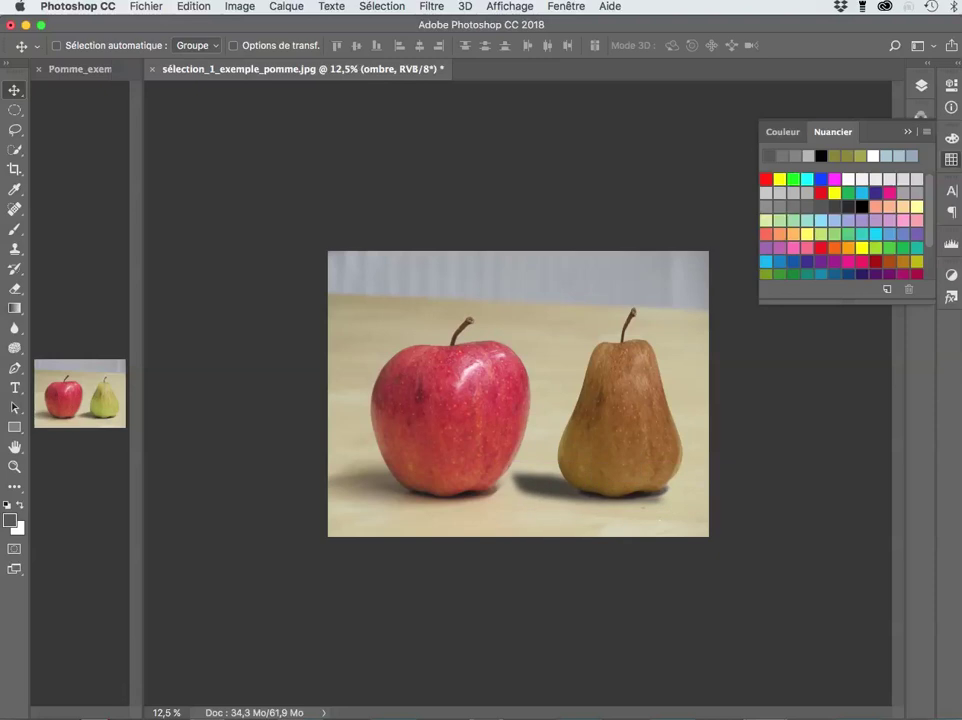
# - Distort the ombre shadow with Free Transform to about 107 % width and 149 % height, broadening its end near the apple
pyautogui.hotkey('ctrl', 't')
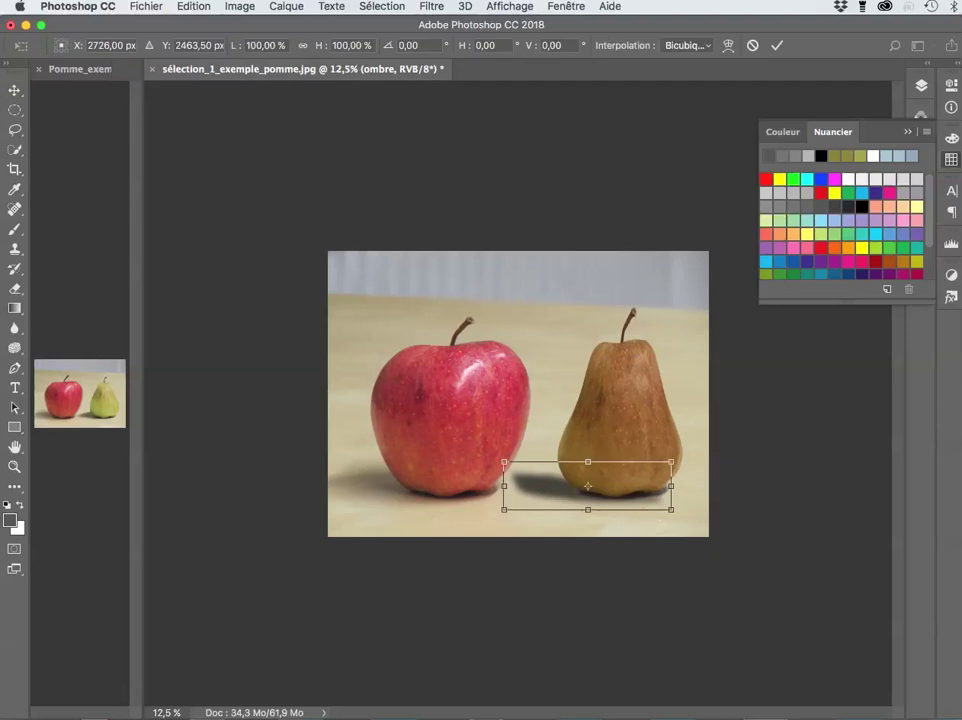
pyautogui.moveTo(504, 509); pyautogui.dragTo(504, 520)
pyautogui.moveTo(504, 462); pyautogui.dragTo(499, 456)
pyautogui.moveTo(503, 520); pyautogui.dragTo(491, 529)
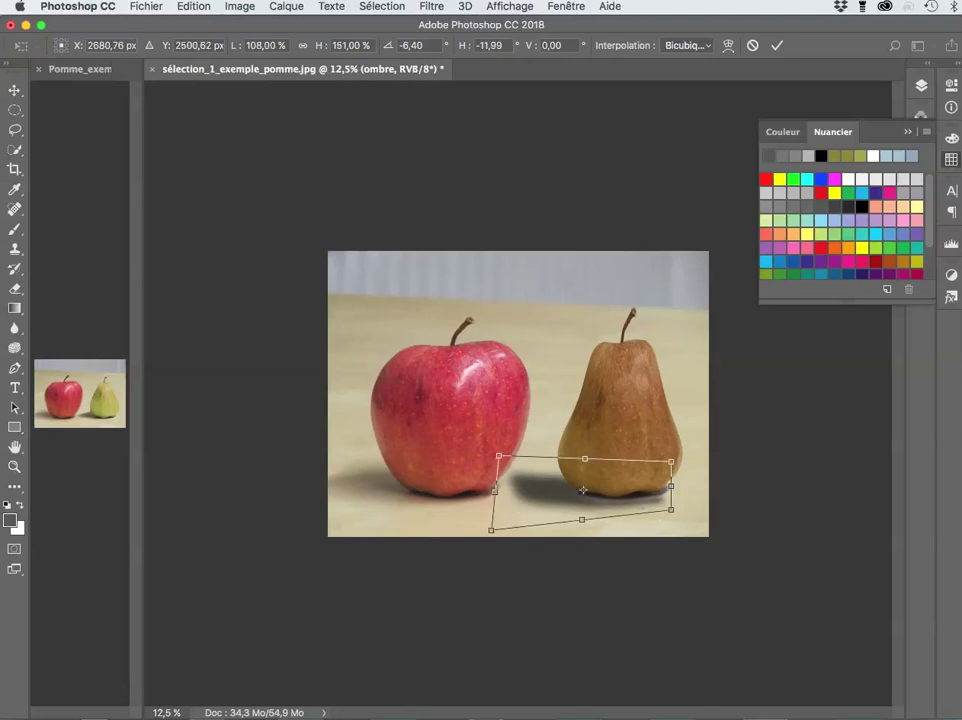
pyautogui.moveTo(670, 509); pyautogui.dragTo(668, 501)
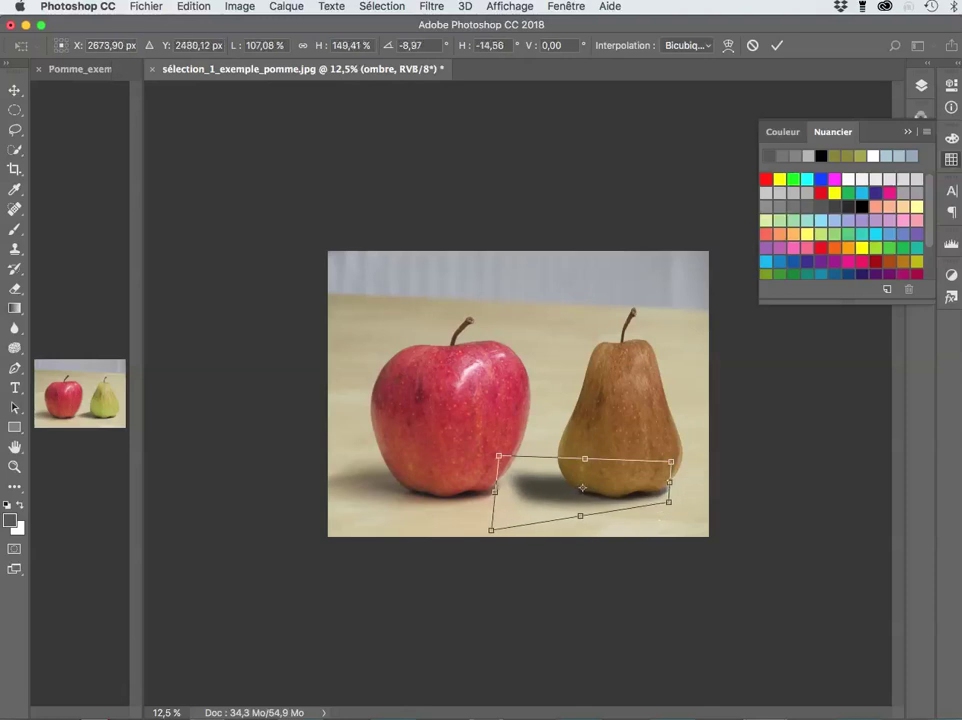
pyautogui.press('Return')
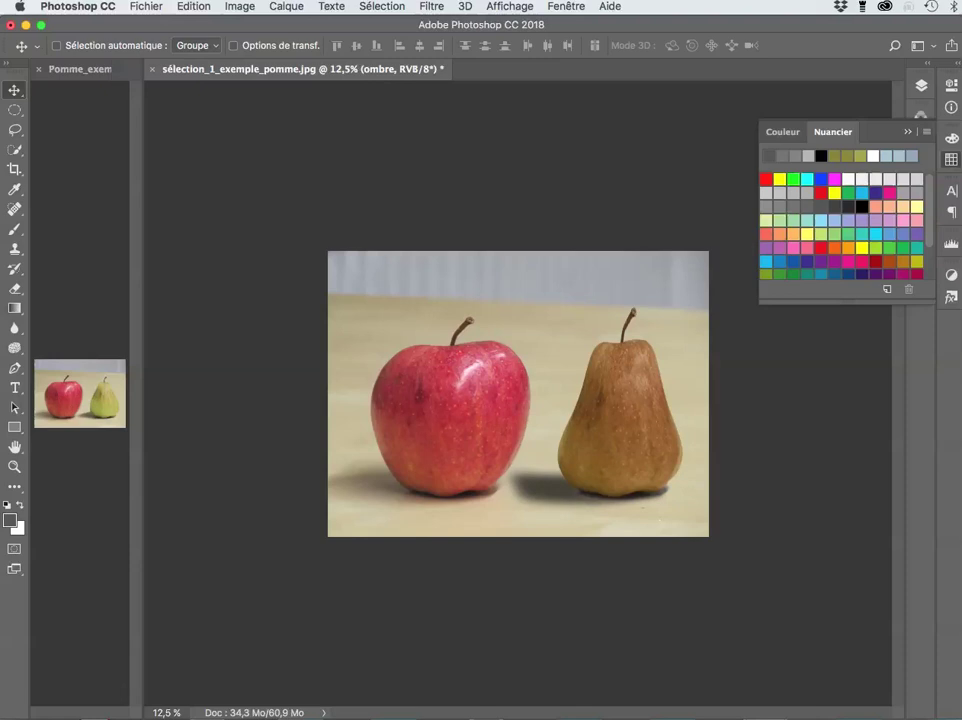
pyautogui.scroll(-3, 518, 393)
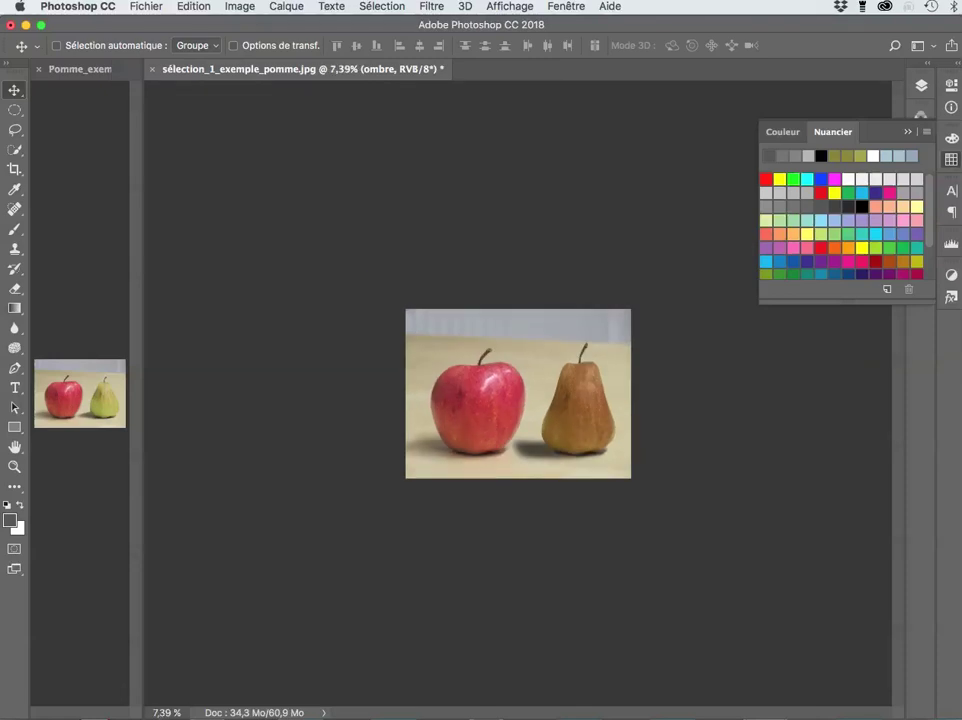
pyautogui.scroll(3, 518, 393)
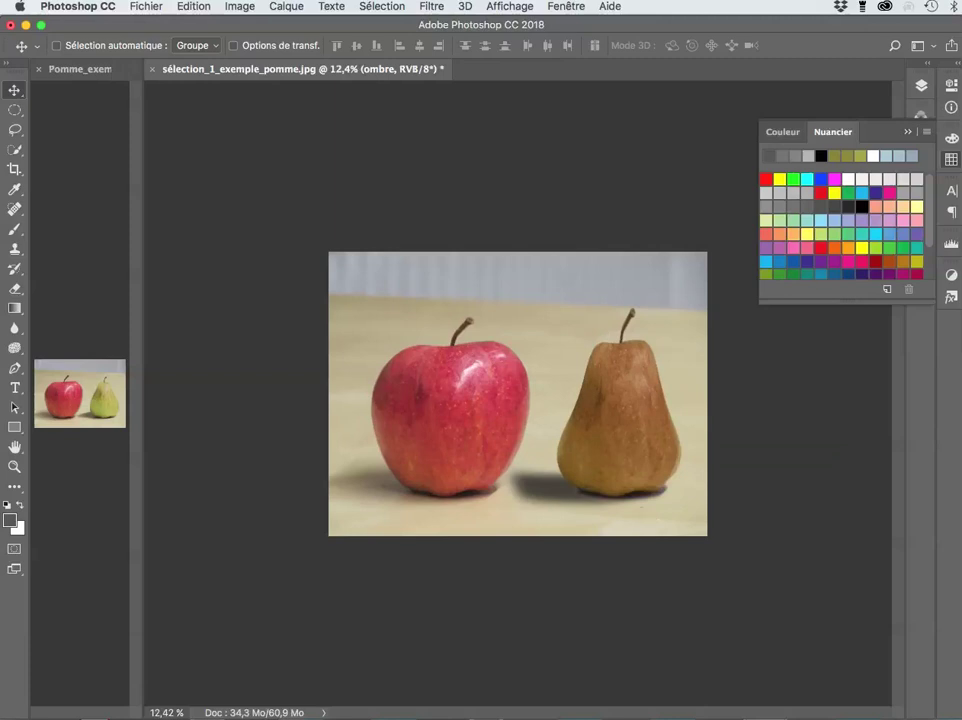
# - Lock the ombre layer's transparent pixels and pick a lighter grey swatch as the foreground colour
pyautogui.press('F7')
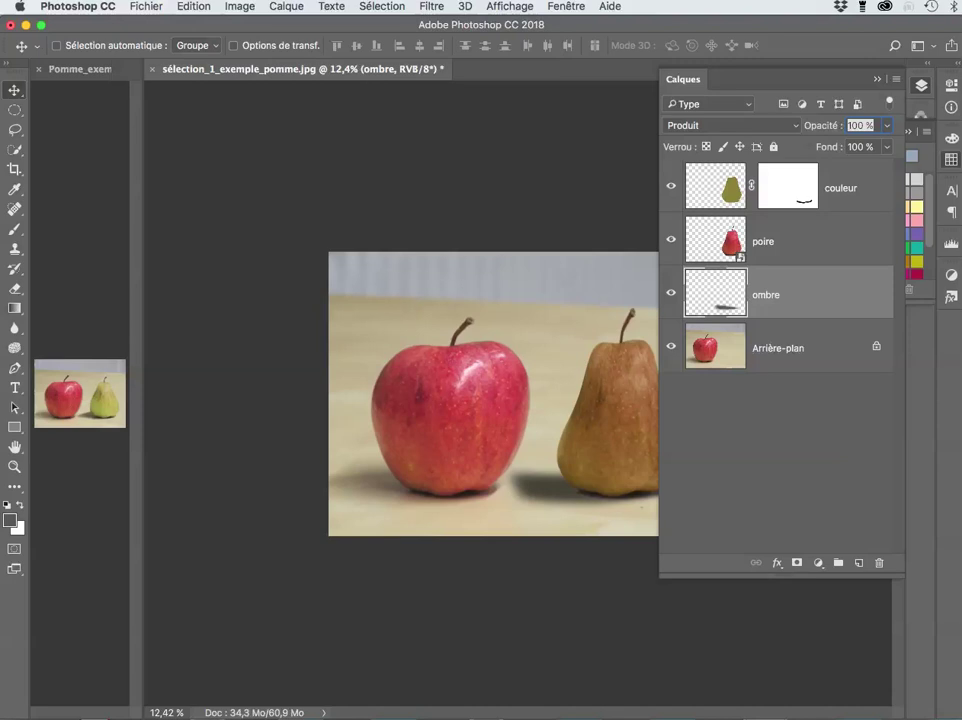
pyautogui.press('/')
pyautogui.press('F6')
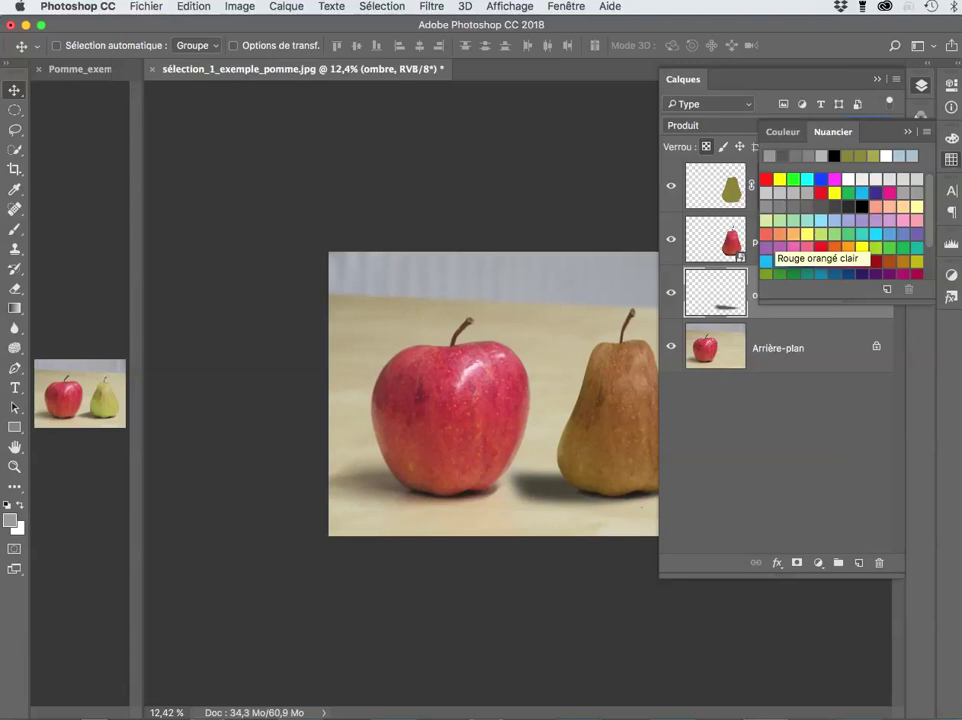
# - Try filling the ombre shadow with black (Noir) and undo the fill
pyautogui.hotkey('shift', 'F5')
pyautogui.press('Return')
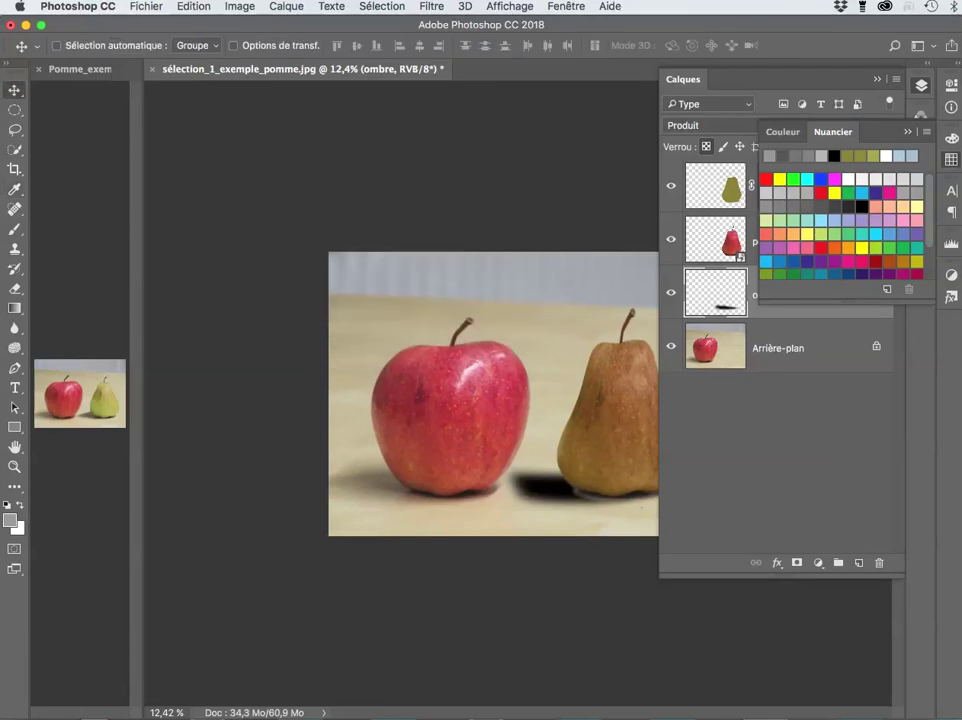
pyautogui.hotkey('ctrl', 'f')
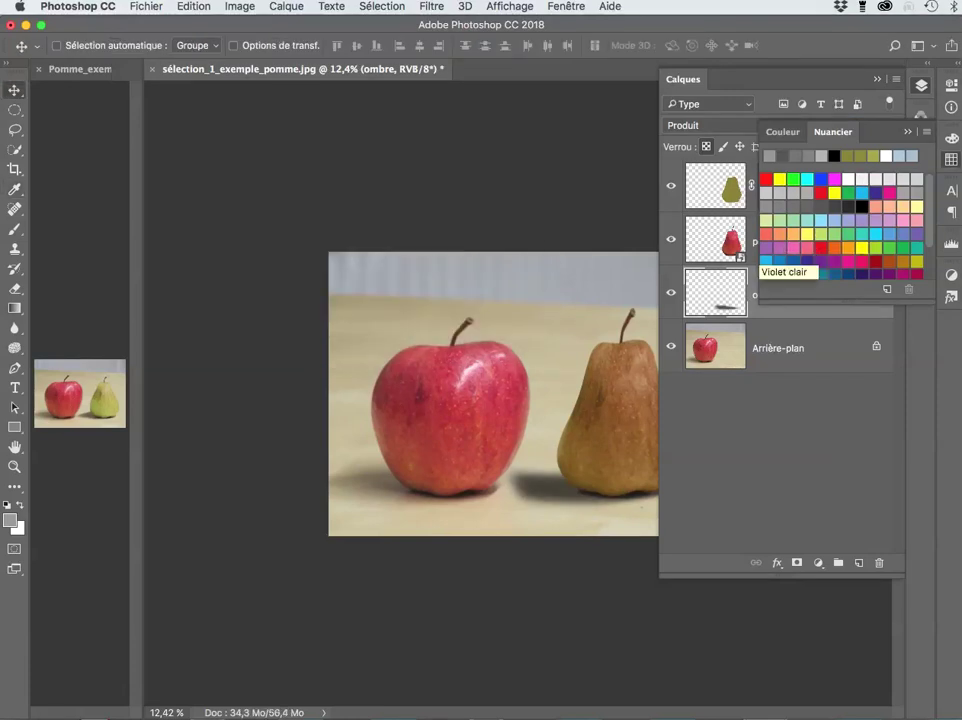
# - Fill the ombre shadow with 50% gris at 100 % opacity in Normal mode, preserving its transparent areas
pyautogui.hotkey('shift', 'F5')
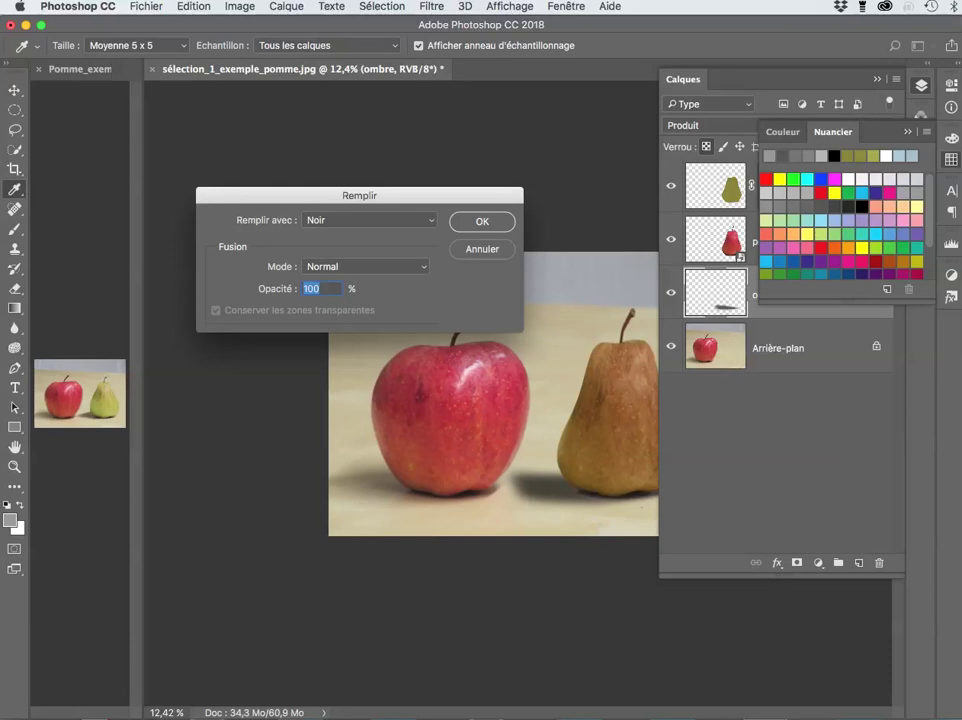
pyautogui.click(369, 220)
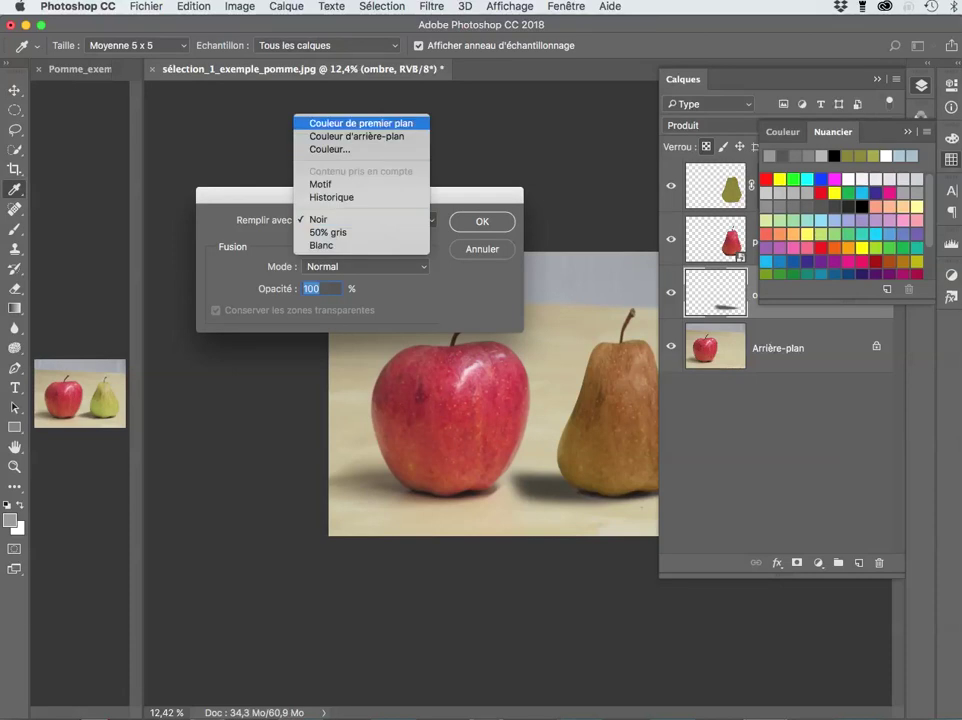
pyautogui.press('Down')
pyautogui.press('Return')
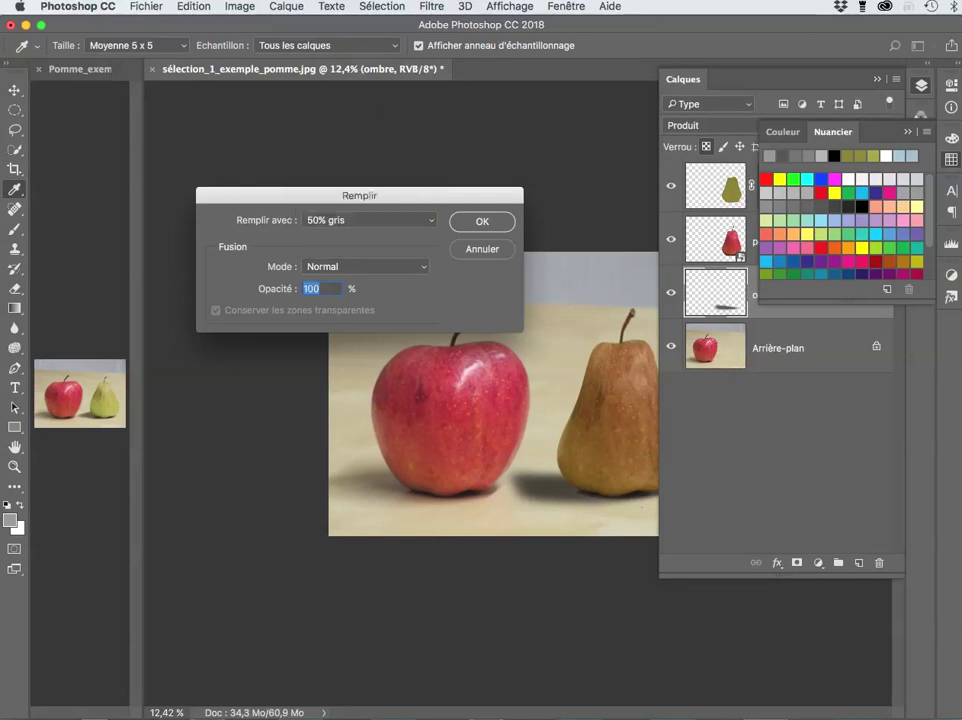
pyautogui.press('Return')
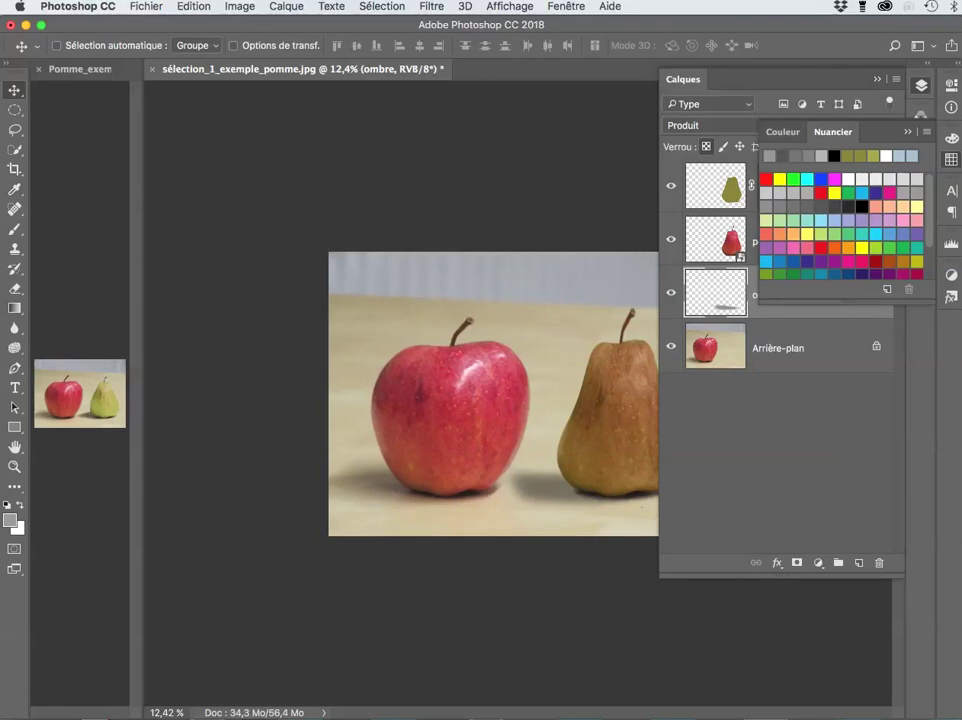
pyautogui.press('F7')
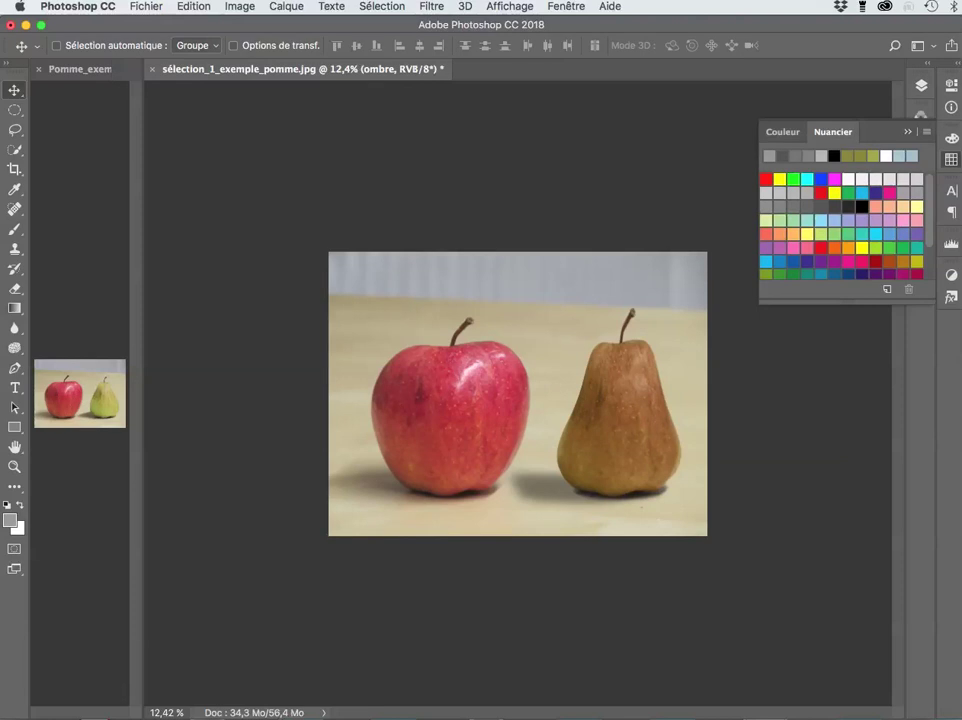
pyautogui.click(145, 6)
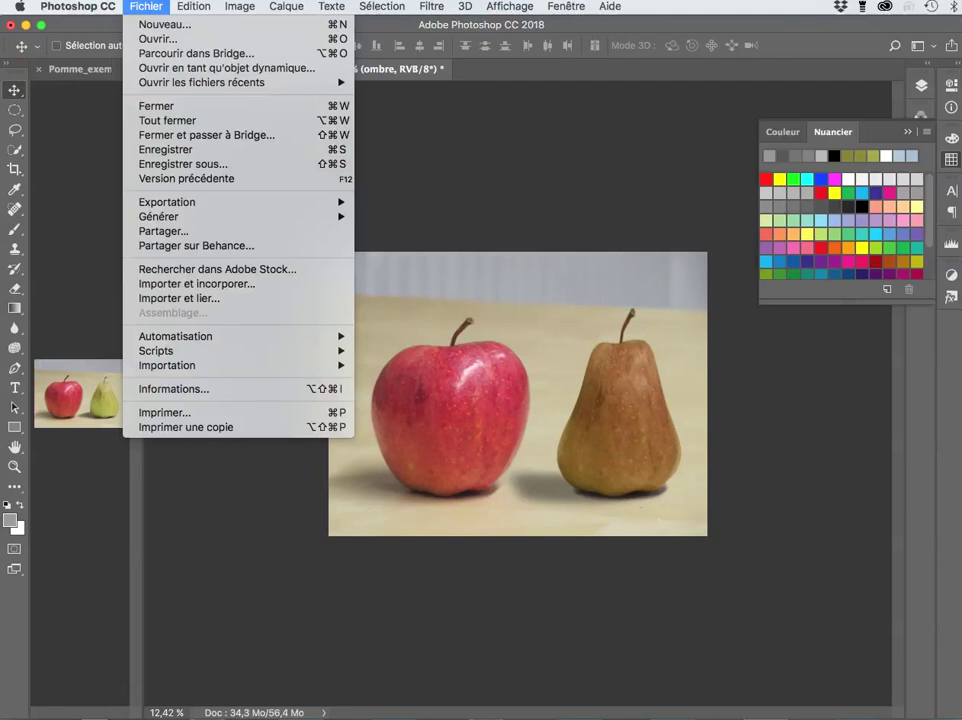
pyautogui.moveTo(194, 6)
pyautogui.press('Escape')
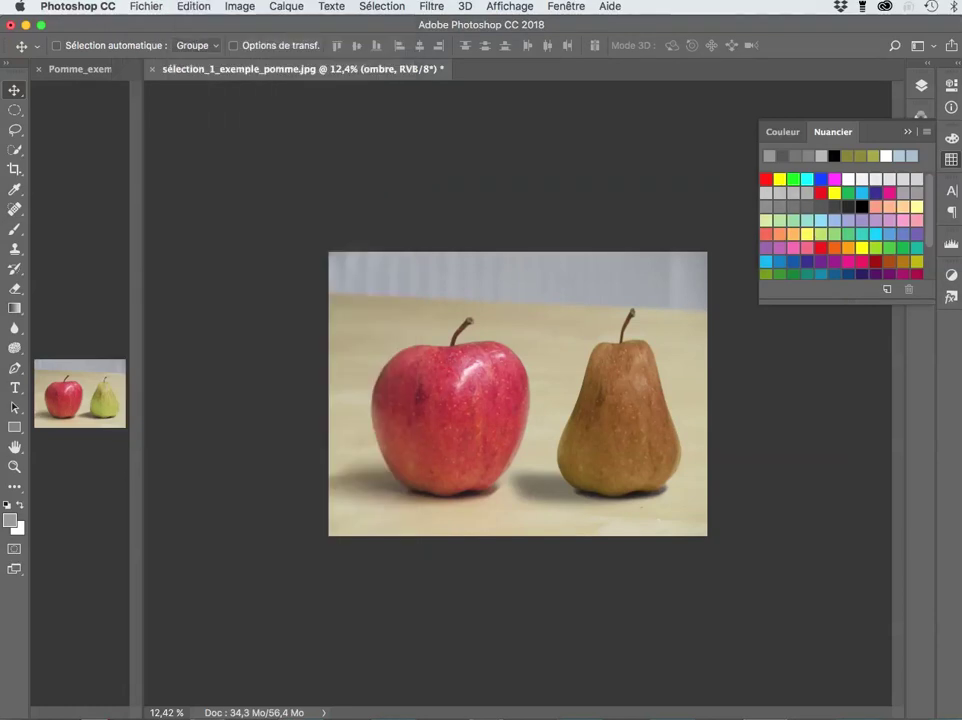
# - Group the couleur, poire and ombre layers together and name the group poire+ombre
pyautogui.press('F6')
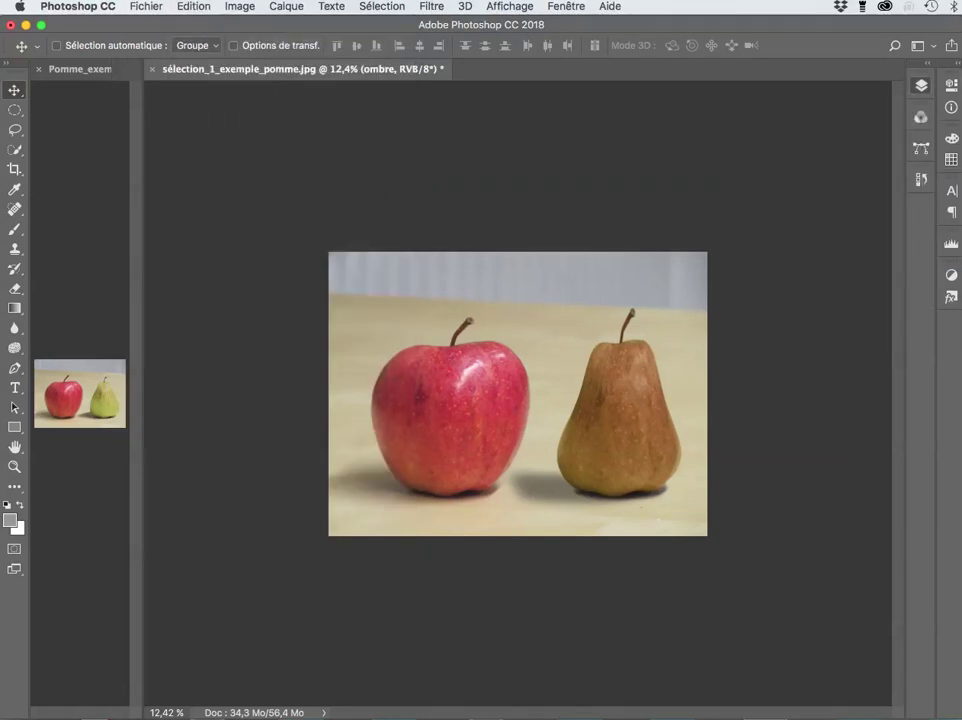
pyautogui.press('F7')
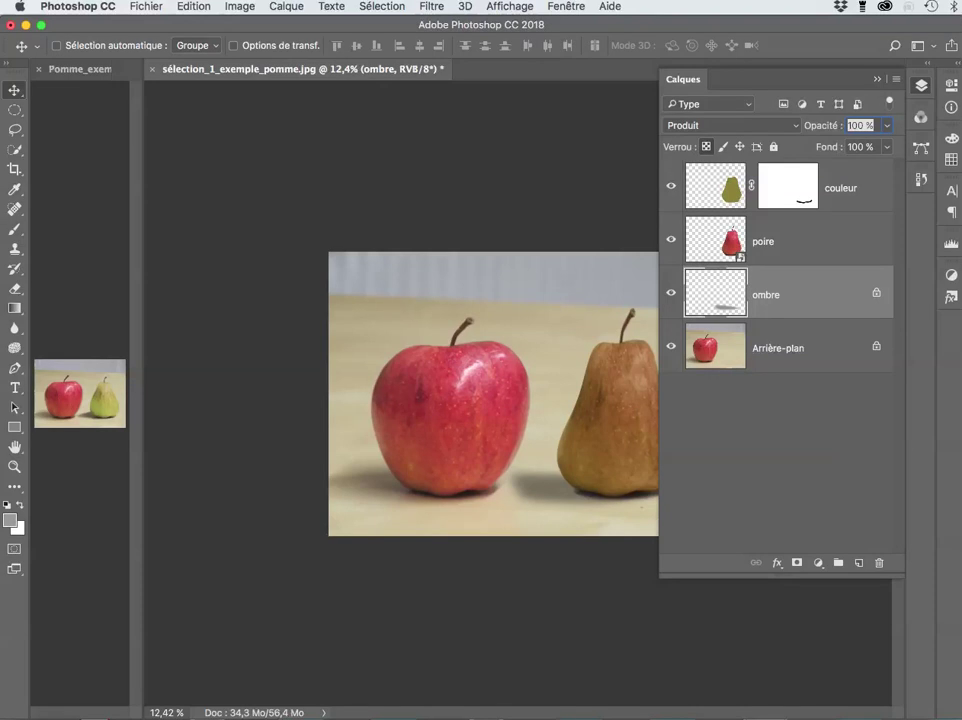
pyautogui.click(840, 187)
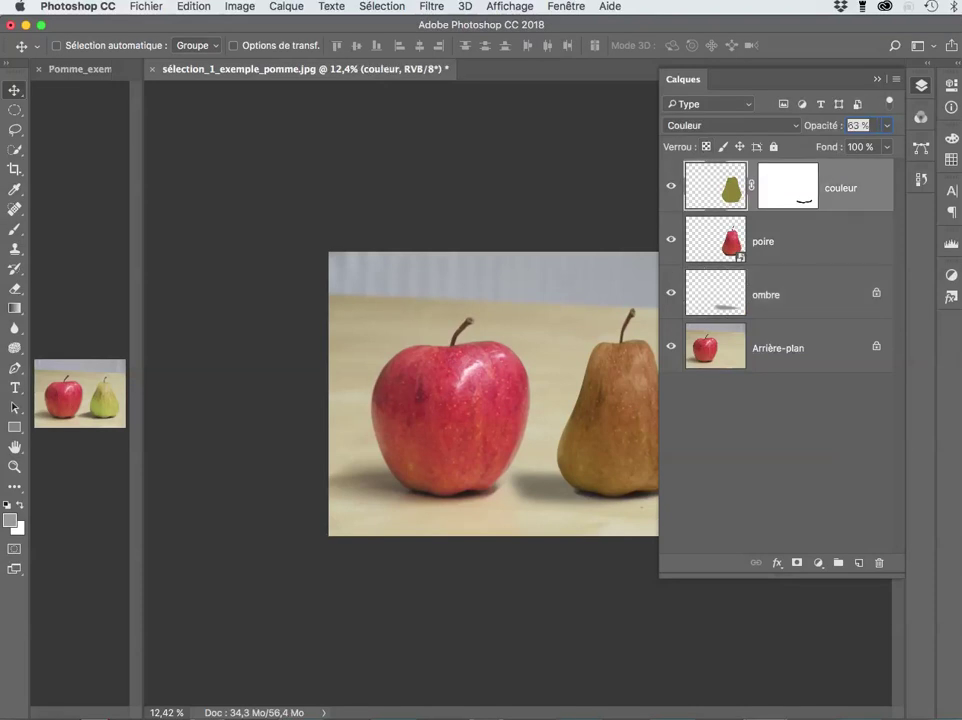
pyautogui.keyDown('shift'); pyautogui.click(800, 295); pyautogui.keyUp('shift')
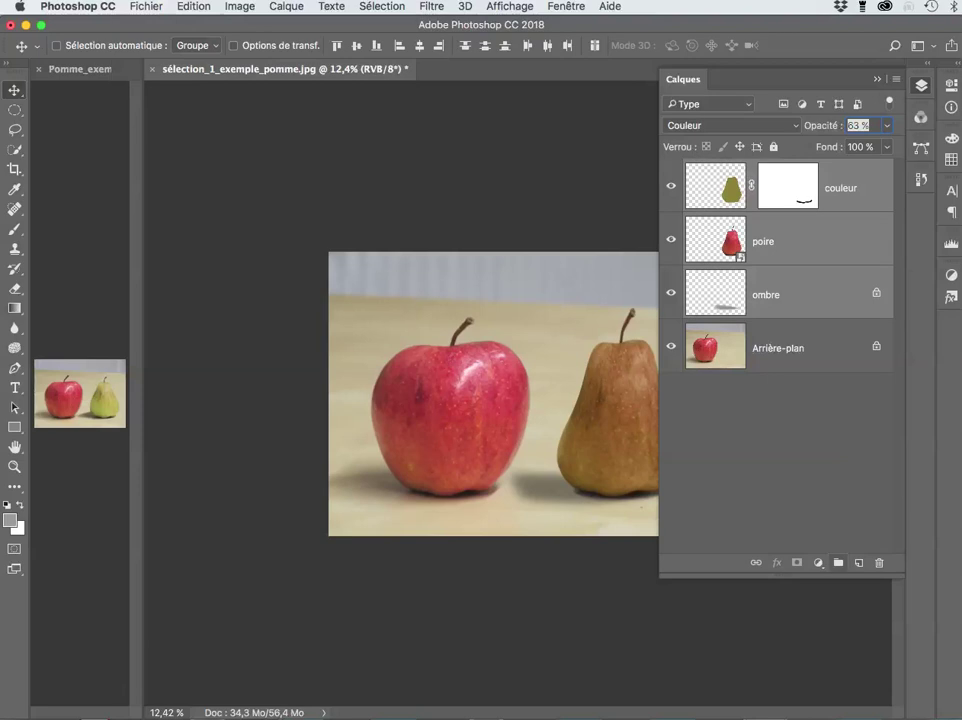
pyautogui.press('super+g')
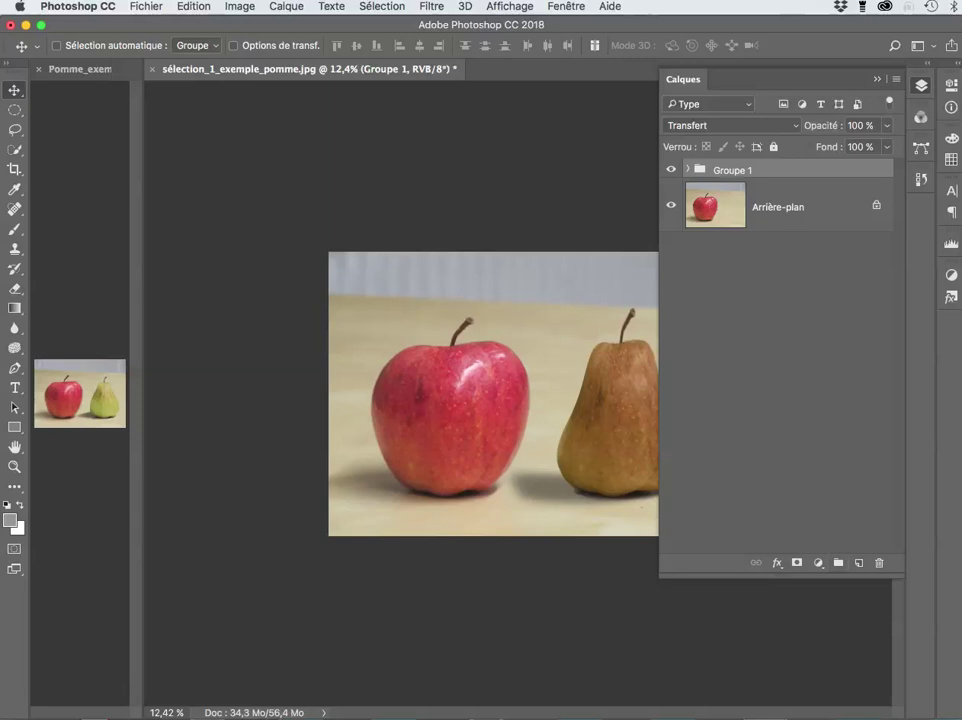
pyautogui.doubleClick(732, 170)
pyautogui.write('poire+ombre')
pyautogui.press('Return')
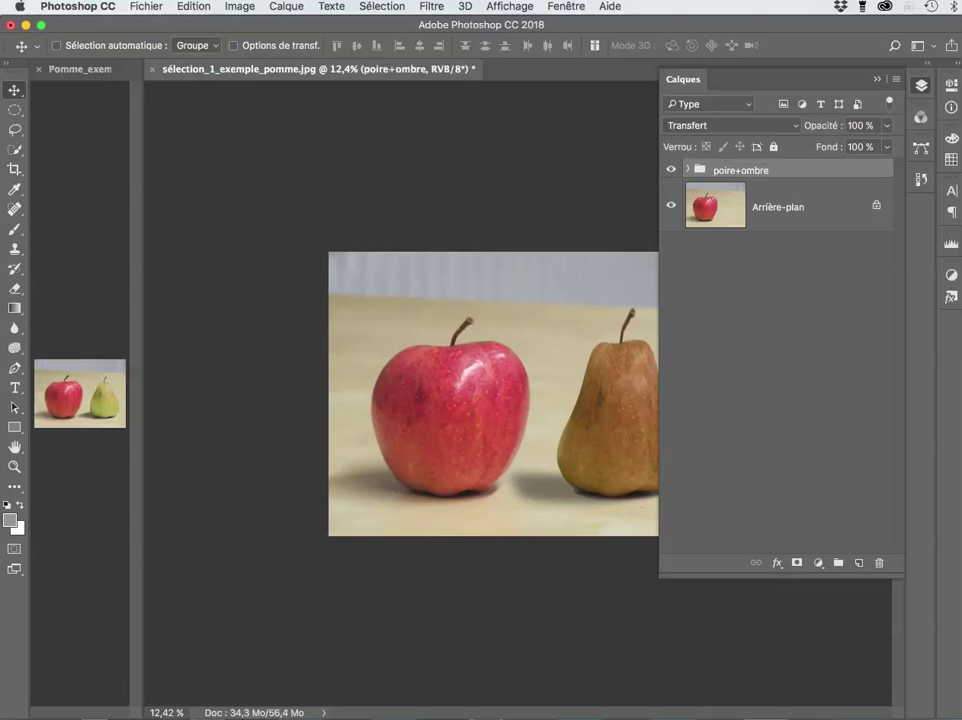
# - Toggle the visibility of the poire+ombre group to compare the photo with and without the pear
pyautogui.click(671, 169)
pyautogui.click(671, 169)
pyautogui.click(671, 169)
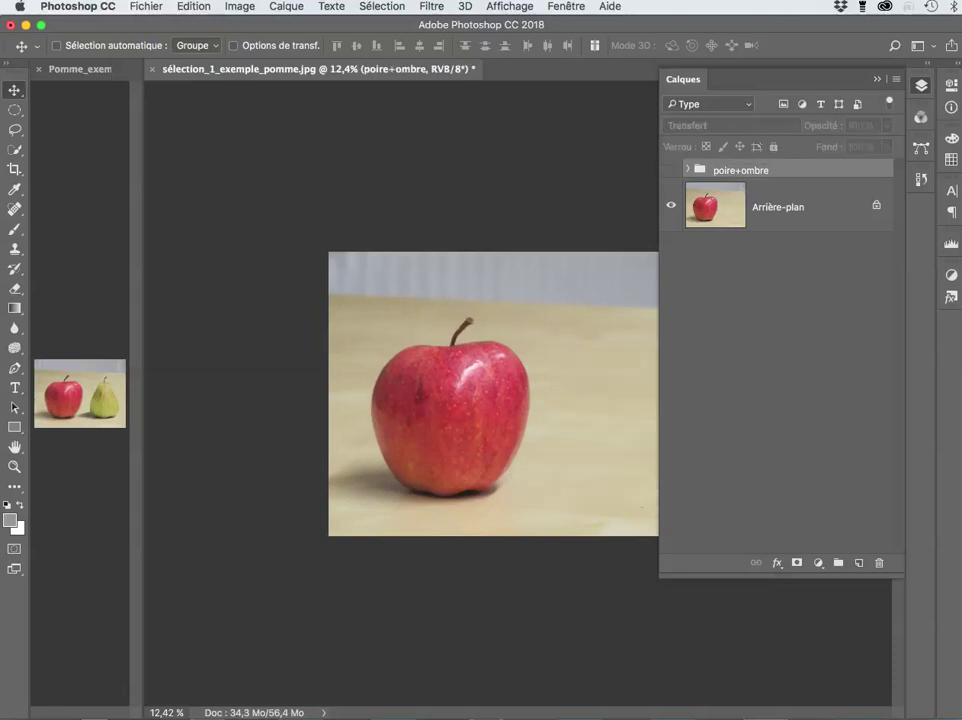
pyautogui.click(671, 169)
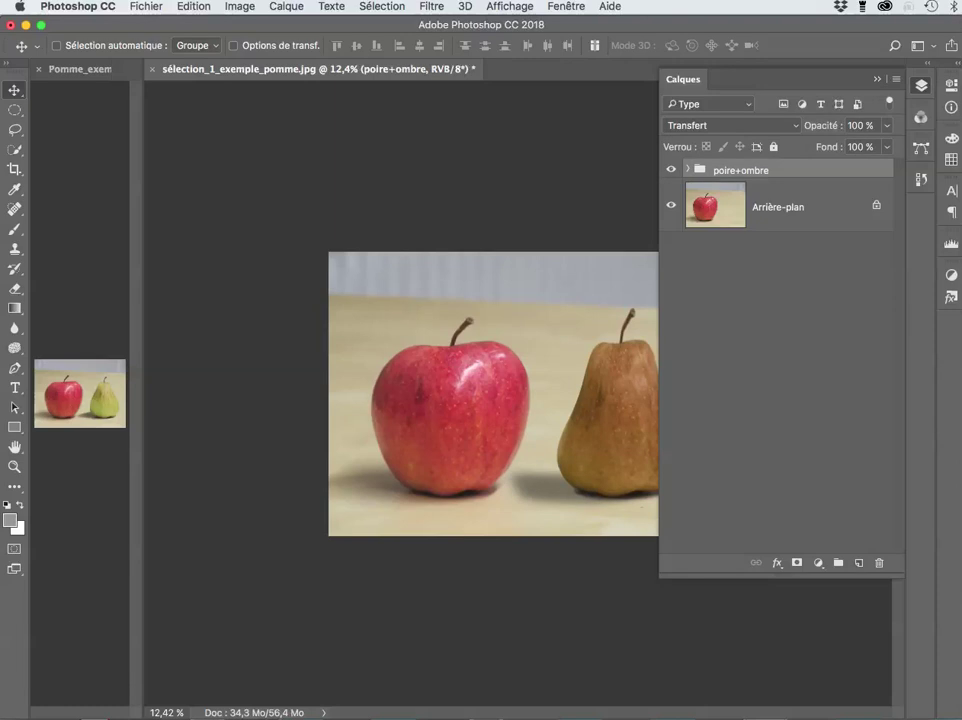
# - Move the poire+ombre group slightly closer to the apple and a little lower on the table
pyautogui.press('F7')
pyautogui.moveTo(626, 376)
pyautogui.mouseDown()
pyautogui.moveTo(640, 337)
pyautogui.moveTo(628, 349)
pyautogui.moveTo(626, 383)
pyautogui.moveTo(652, 381)
pyautogui.moveTo(616, 385)
pyautogui.mouseUp()
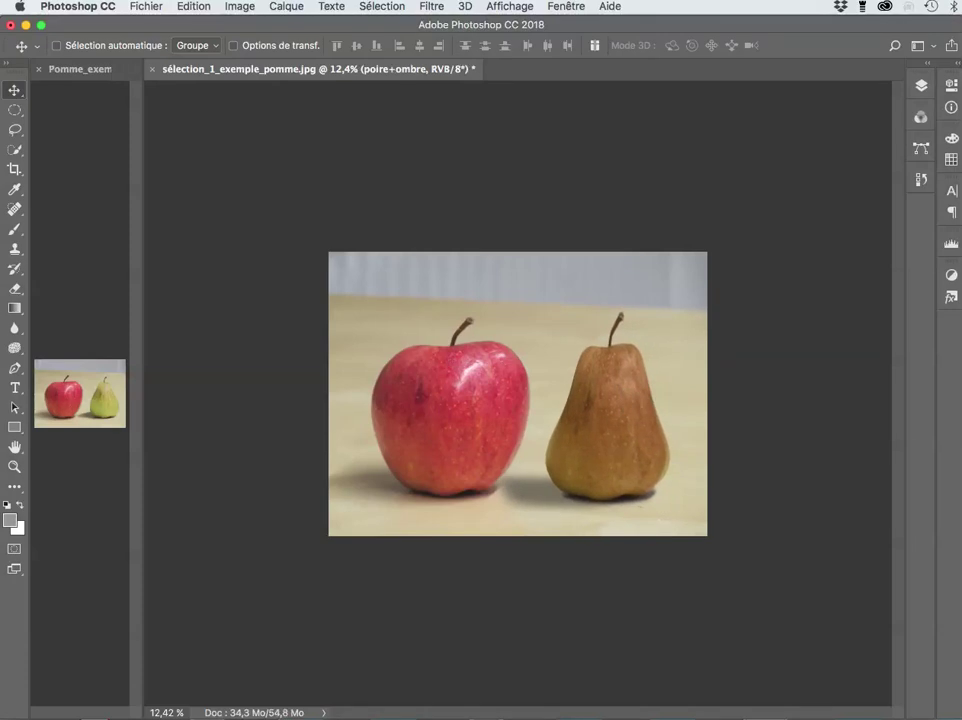
pyautogui.press('F7')
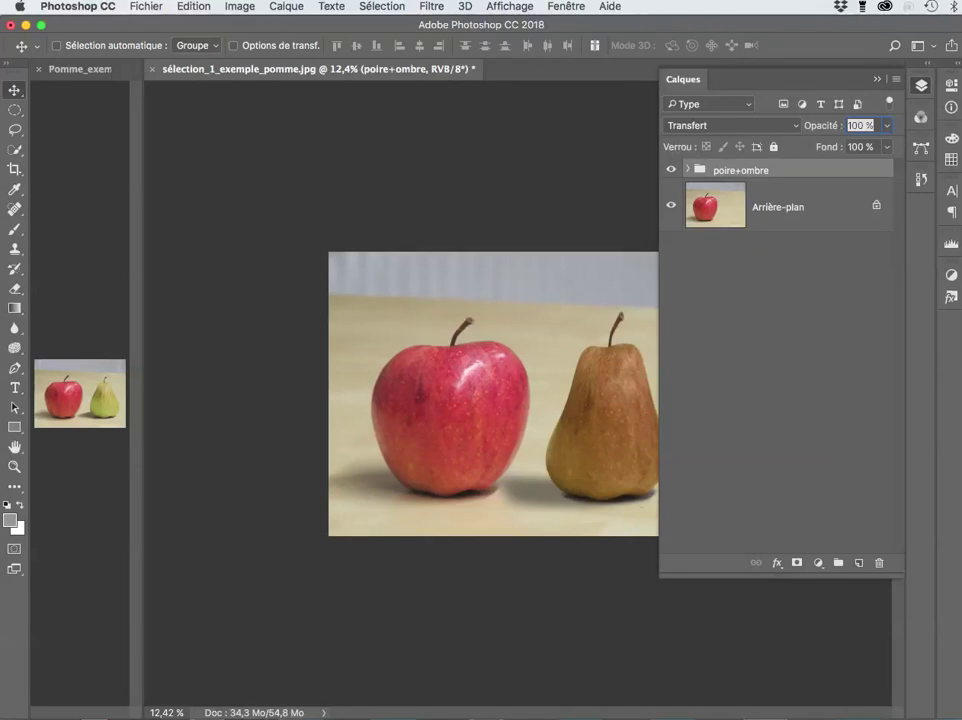
# - Save the layered image in Photoshop format as sélection_1_exemple_pomme.psd in the sélections folder, with Maximiser la compatibilité enabled
pyautogui.click(146, 6)
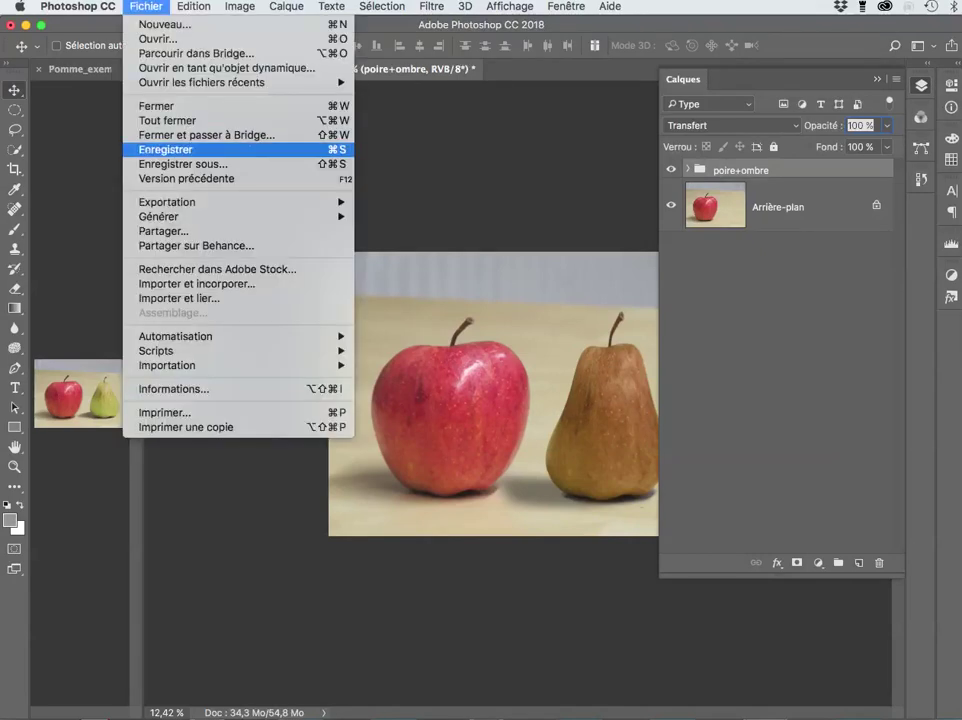
pyautogui.click(170, 149)
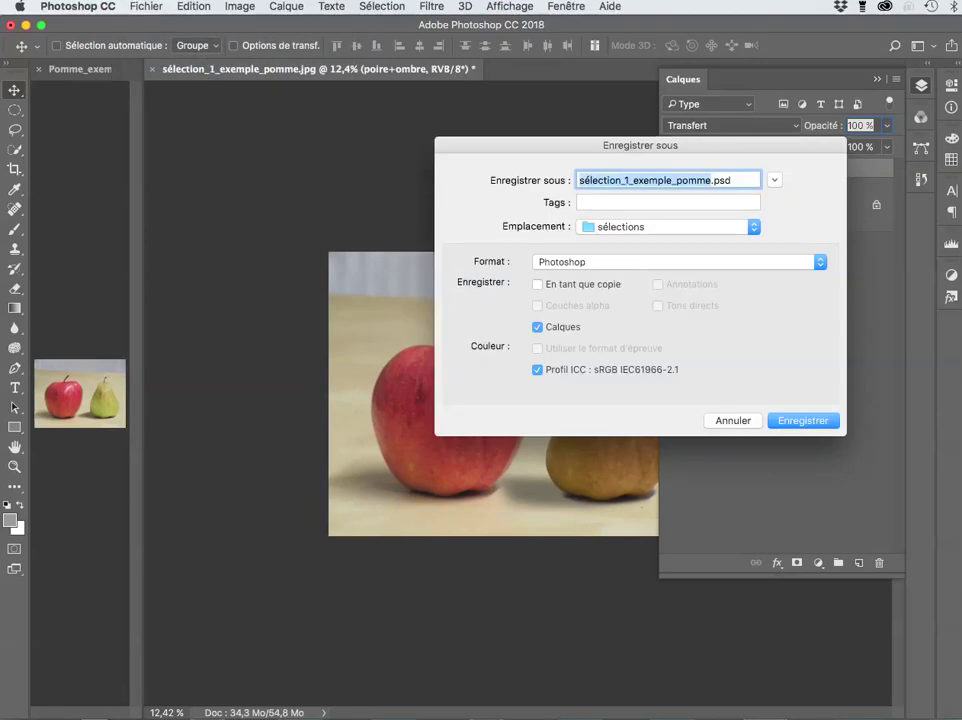
pyautogui.press('Return')
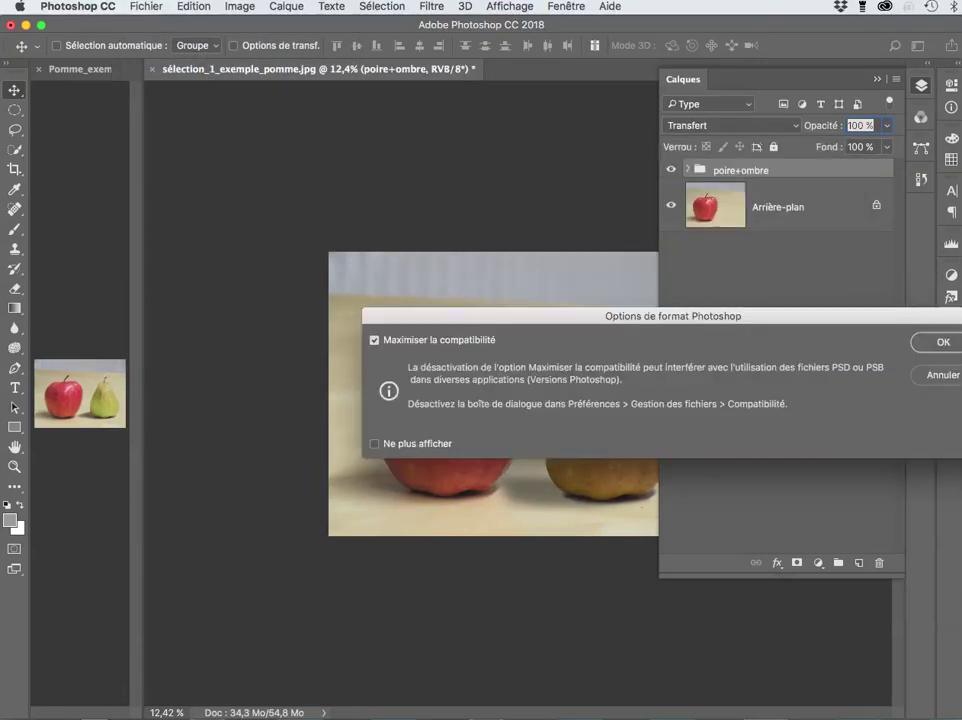
pyautogui.press('Return')
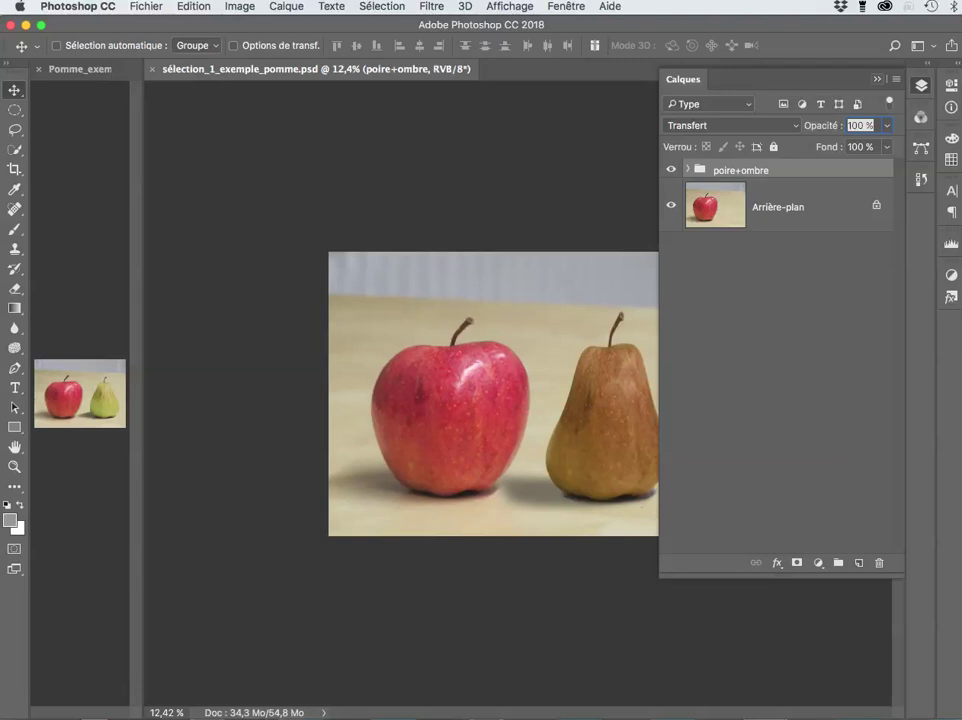
pyautogui.press('F7')
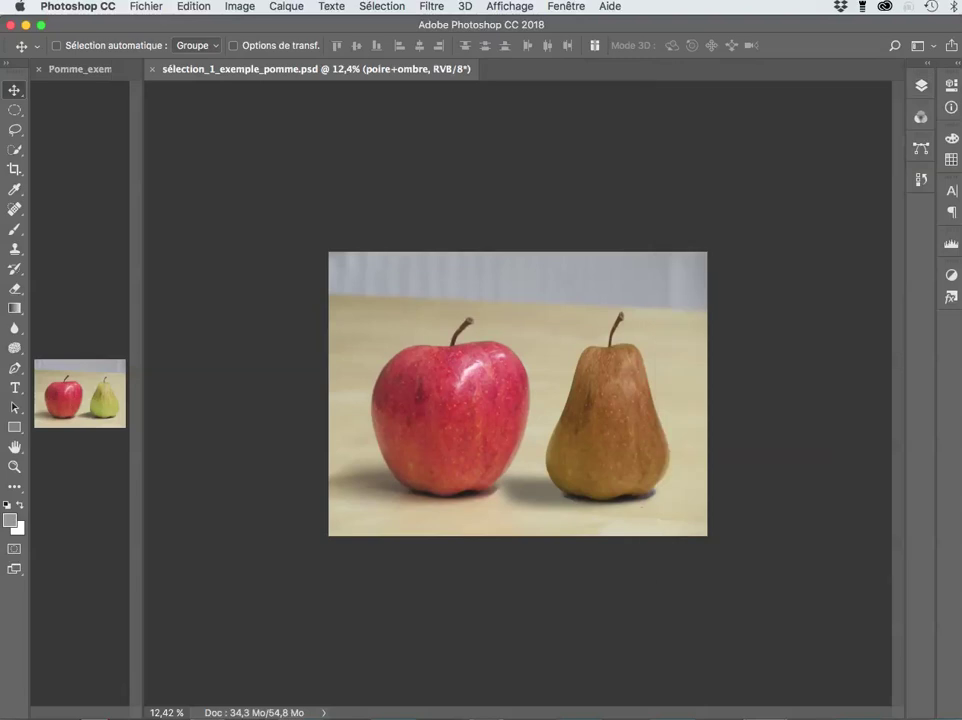